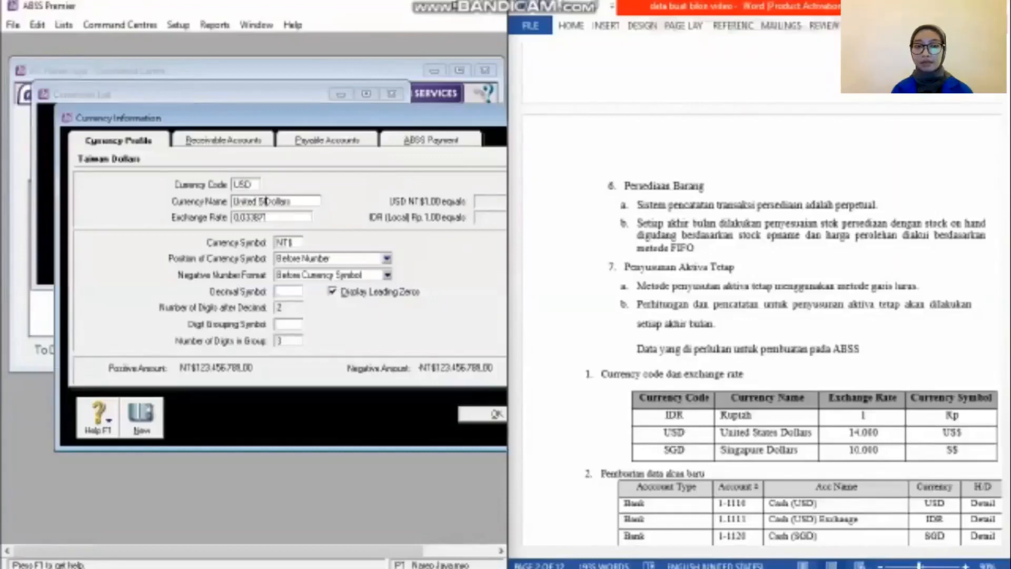
# Complete the USD currency's name as United States Dollars and set its exchange rate to 14000
pyautogui.write('tates')
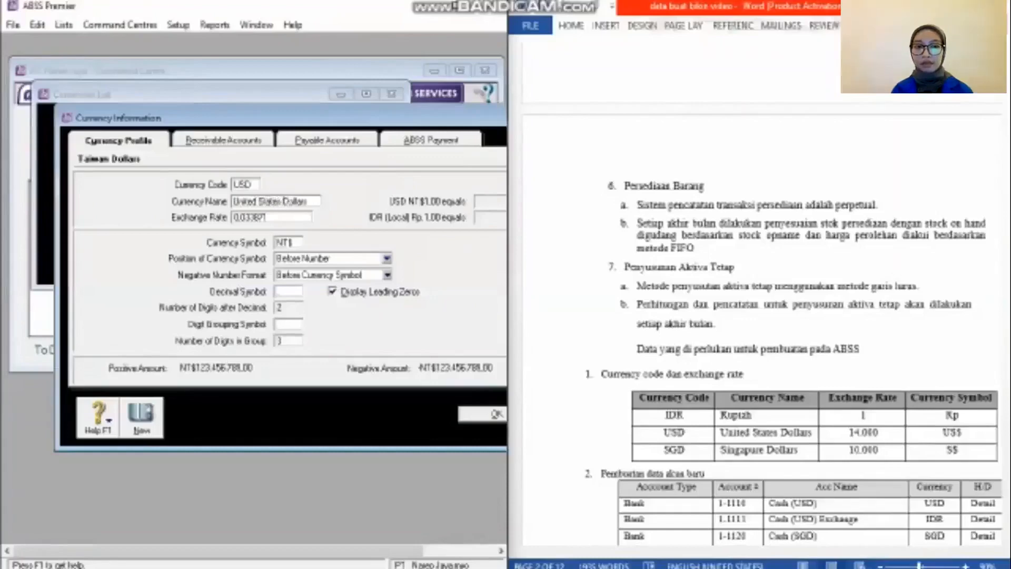
pyautogui.press('Tab')
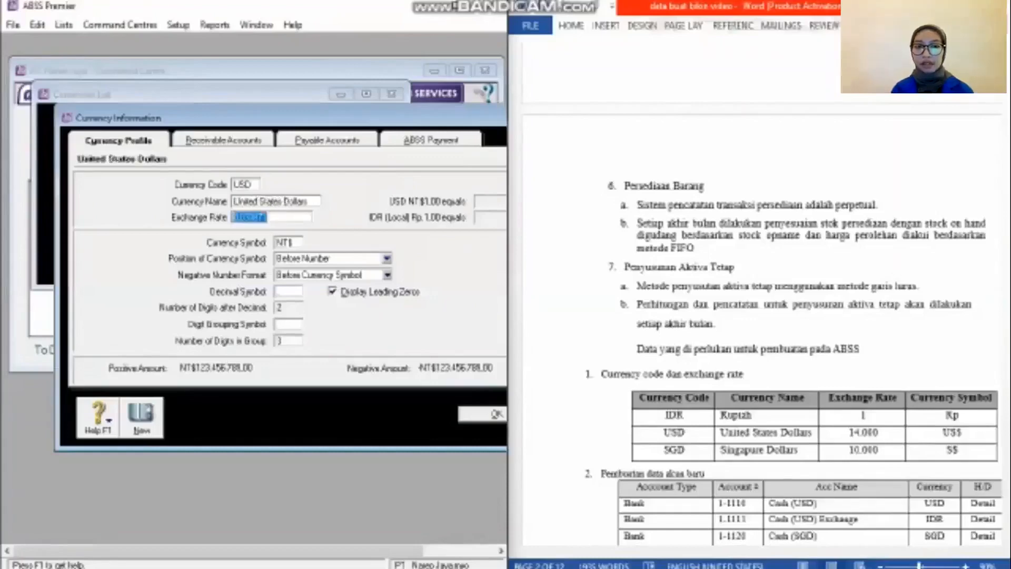
pyautogui.write('14000')
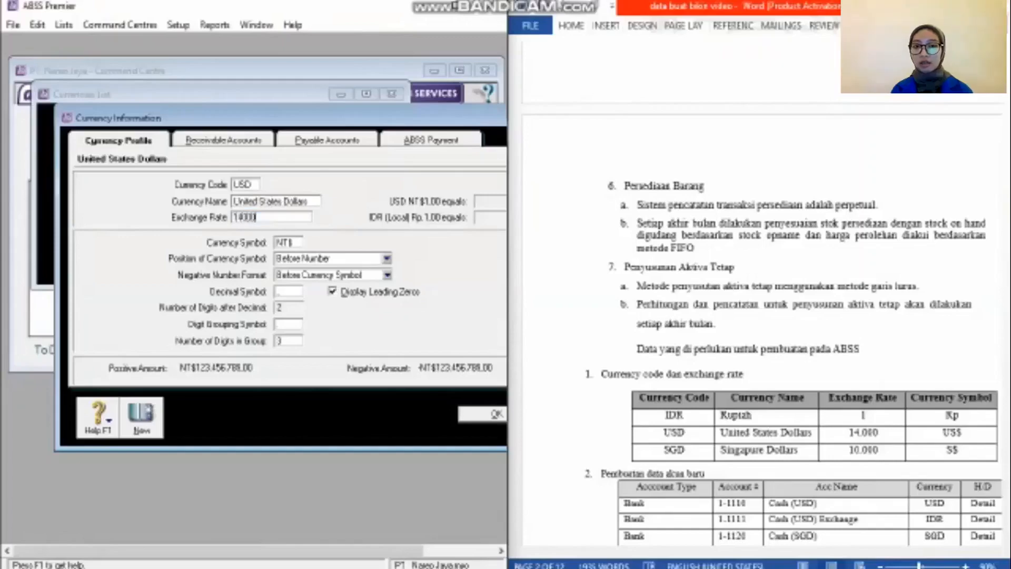
# Set the currency symbol of the United States Dollars profile to US$
pyautogui.press('Tab')
pyautogui.press('BackSpace')
pyautogui.write('$')
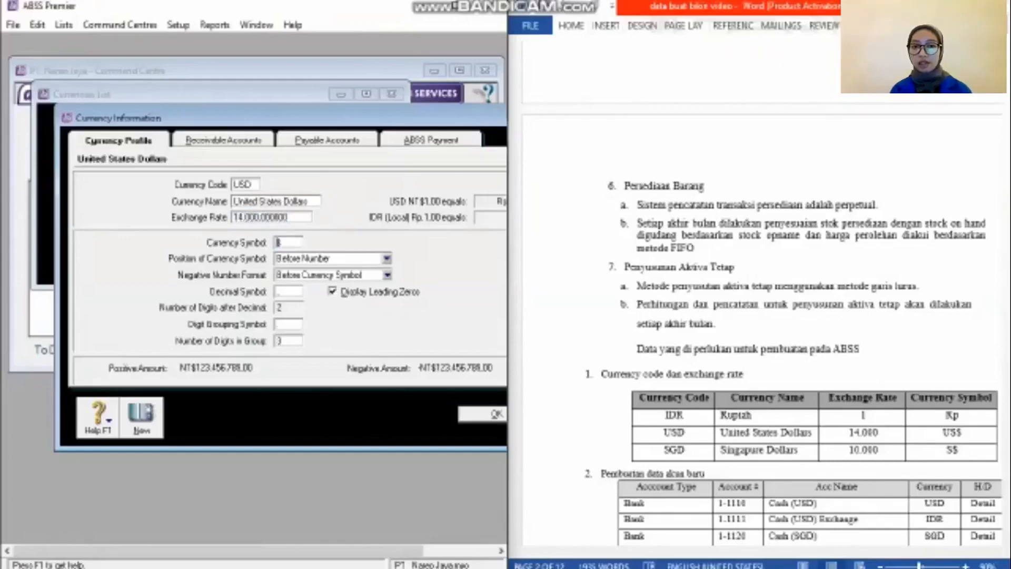
pyautogui.press('Home')
pyautogui.write('US')
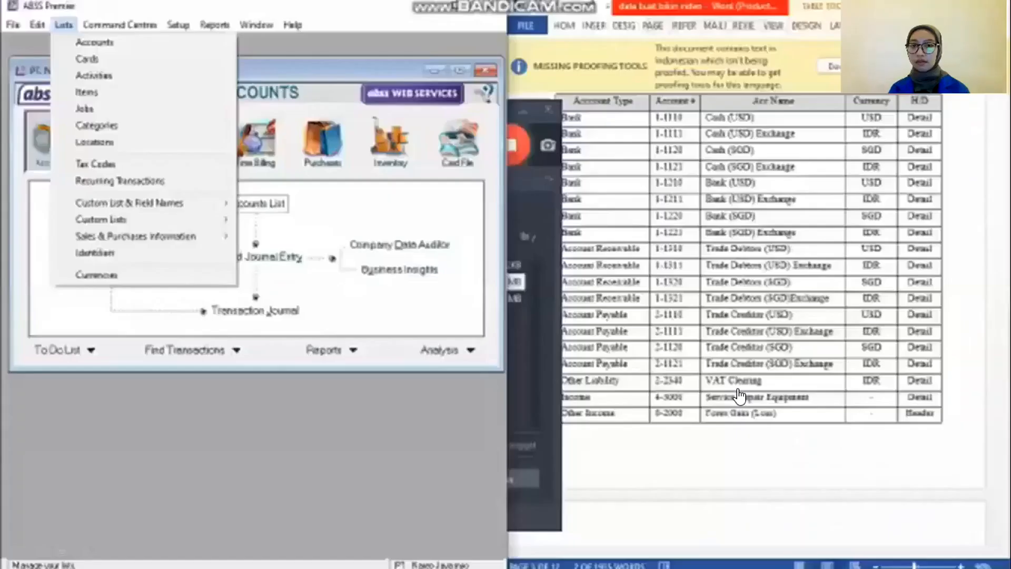
pyautogui.moveTo(295, 452)
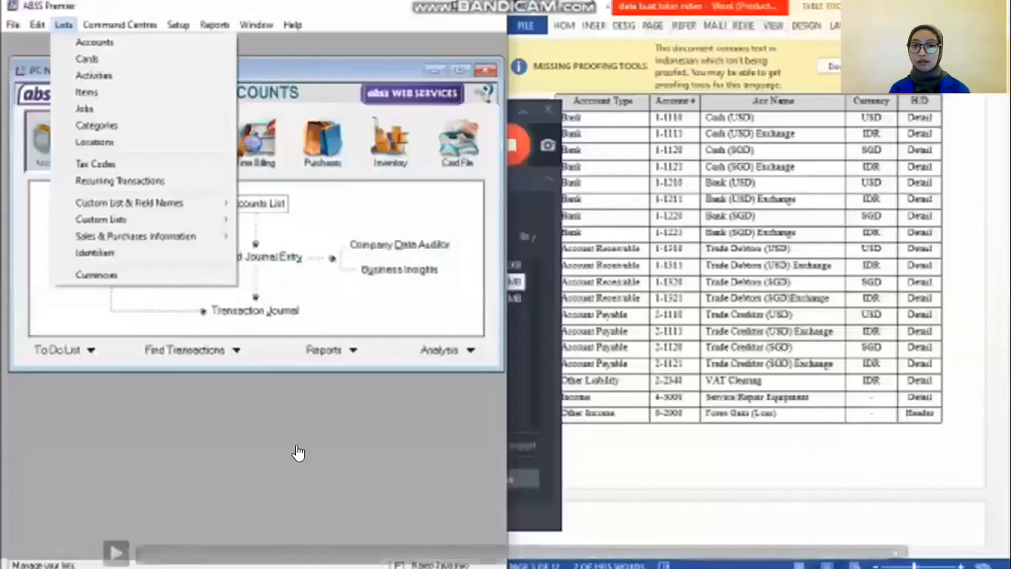
pyautogui.click(113, 550)
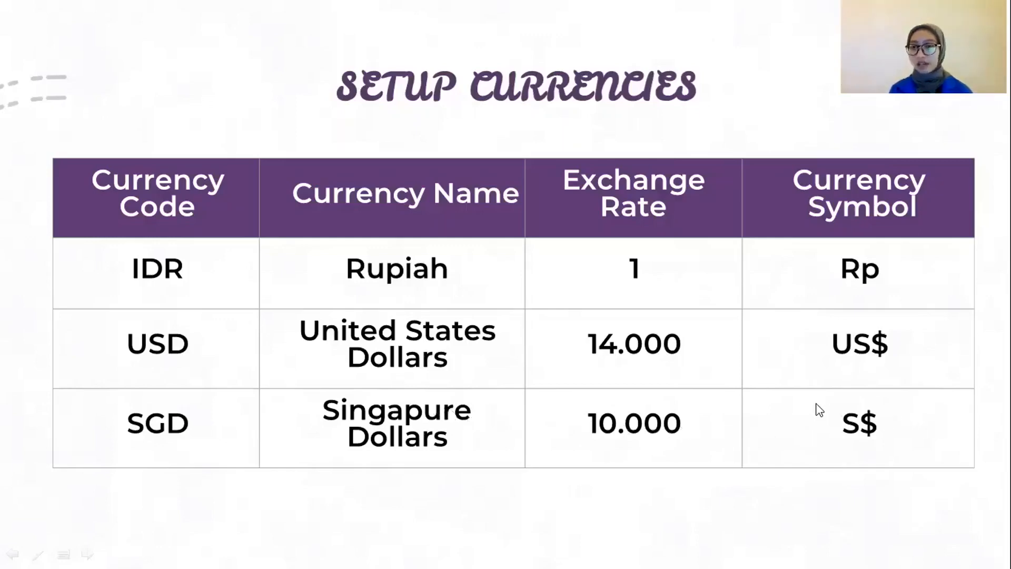
pyautogui.click(653, 116)
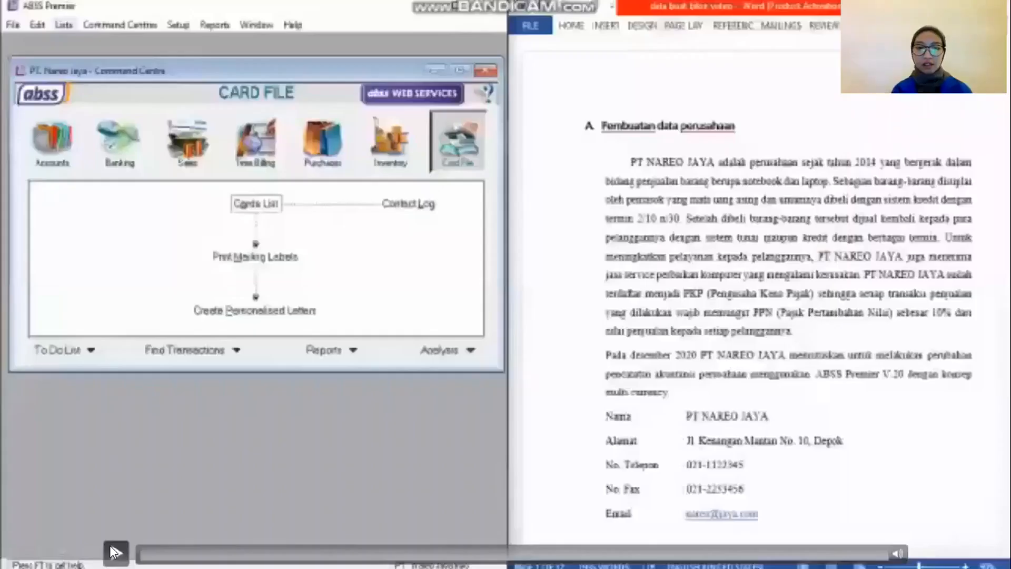
pyautogui.click(115, 552)
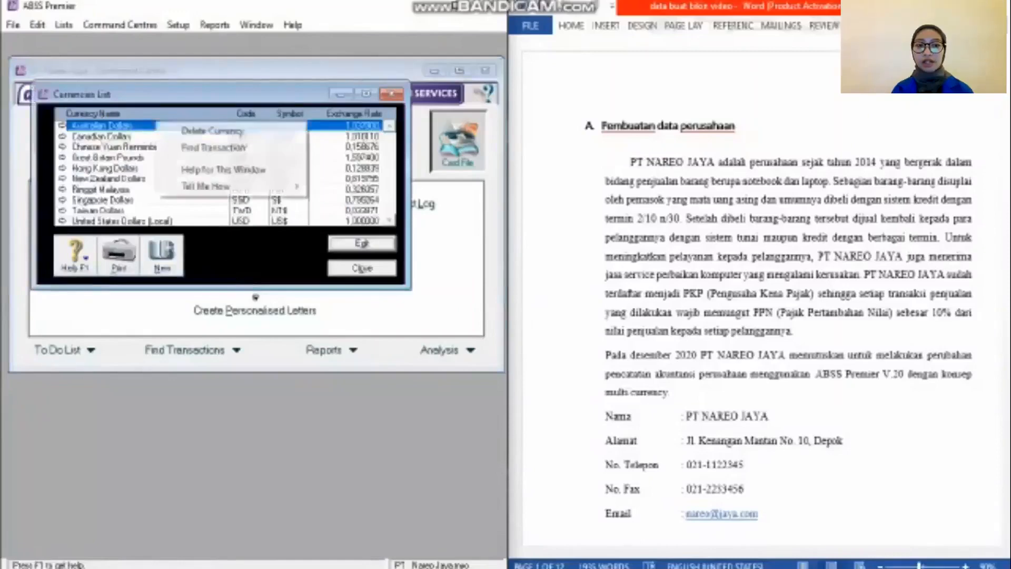
pyautogui.moveTo(161, 375)
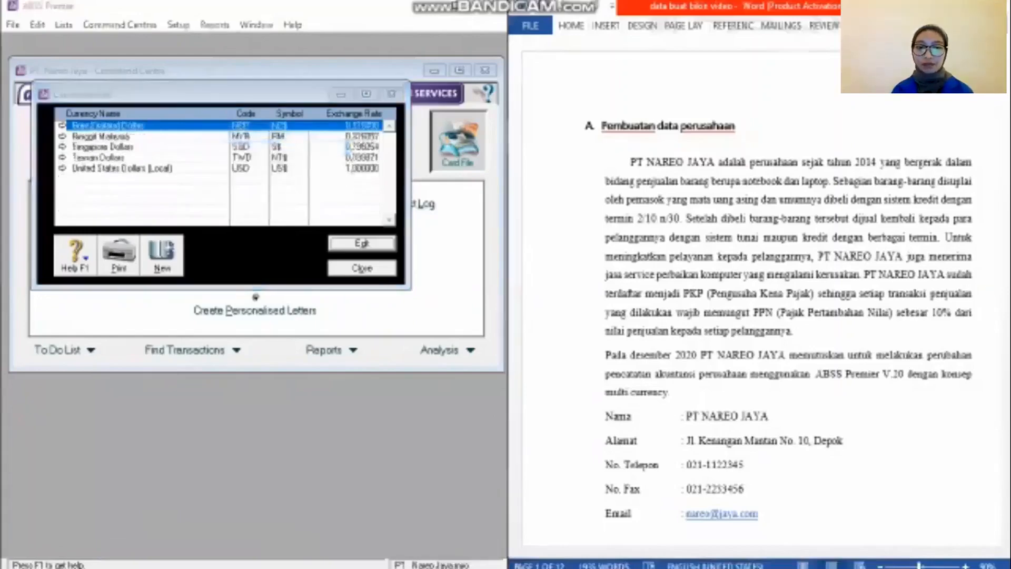
pyautogui.moveTo(227, 552)
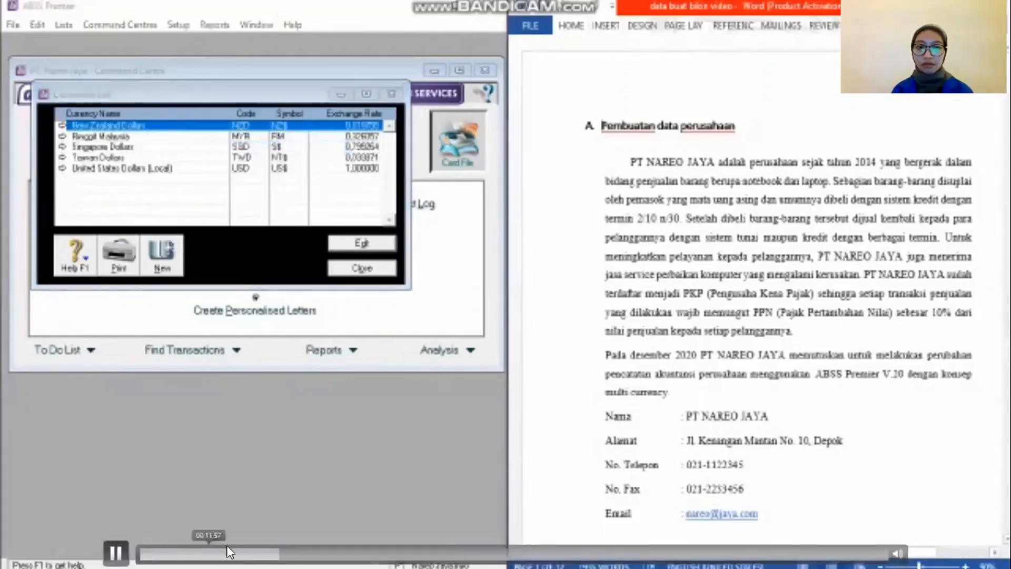
pyautogui.moveTo(294, 548); pyautogui.dragTo(322, 549)
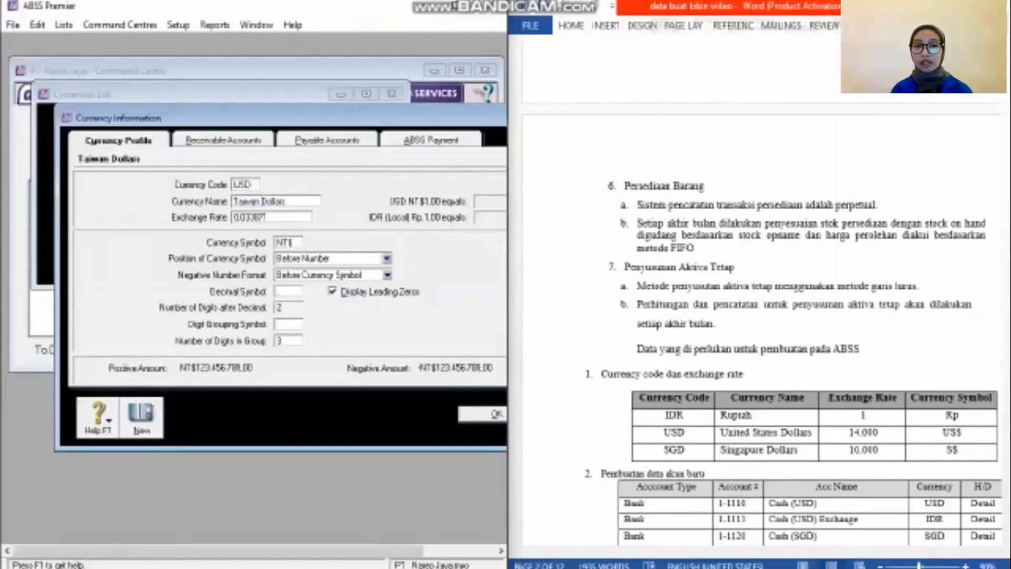
# Rename the Taiwan Dollars currency with code USD as United States Dollars
pyautogui.press('BackSpace')
pyautogui.press('BackSpace')
pyautogui.press('BackSpace')
pyautogui.press('BackSpace')
pyautogui.press('BackSpace')
pyautogui.press('BackSpace')
pyautogui.press('BackSpace')
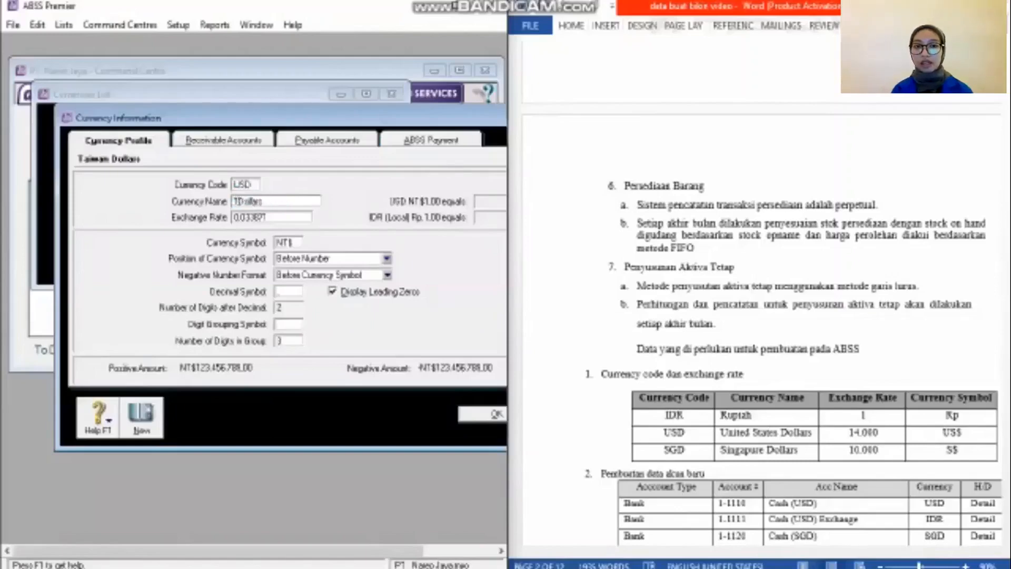
pyautogui.write('United ')
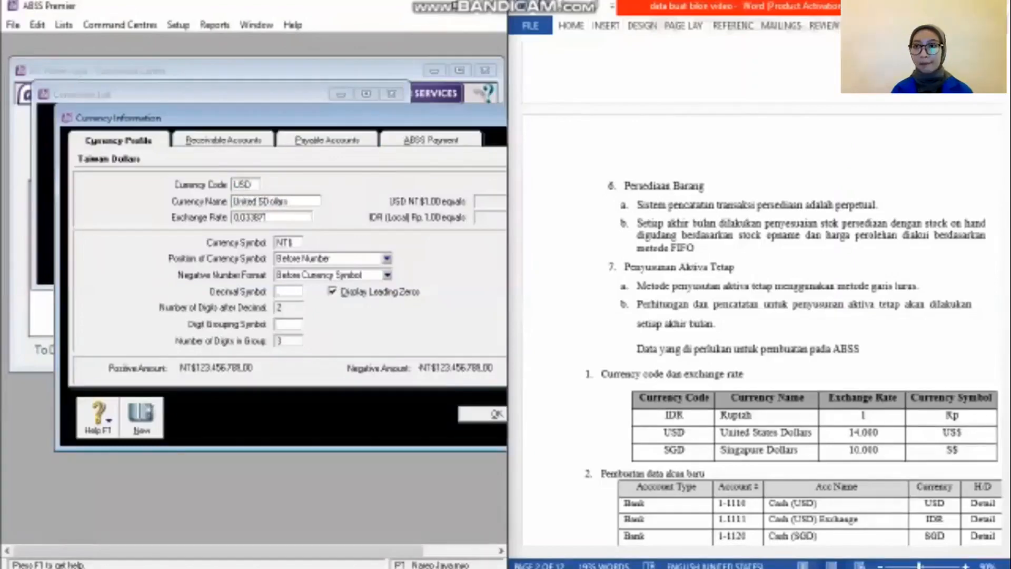
pyautogui.write('S')
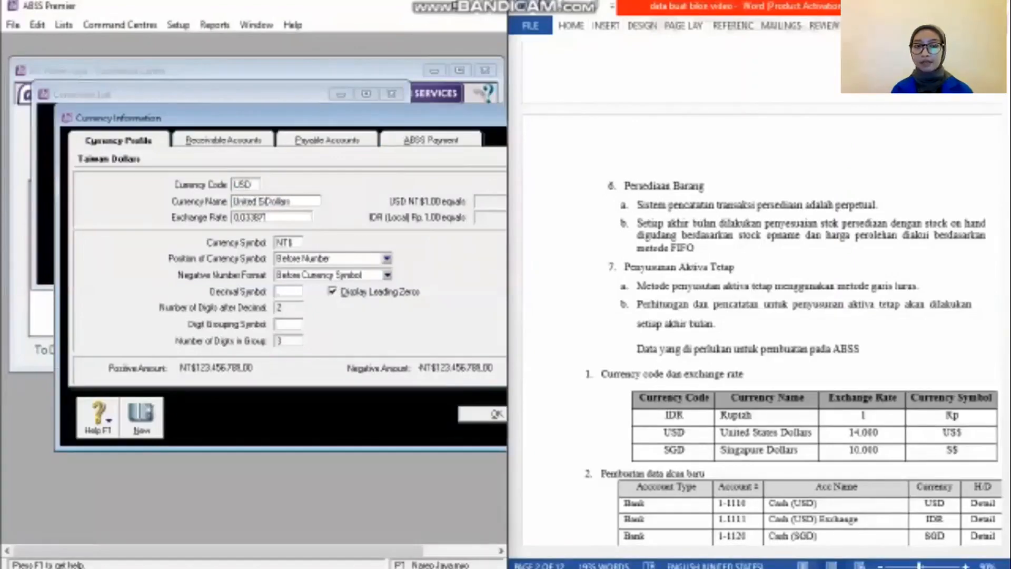
pyautogui.write('tates')
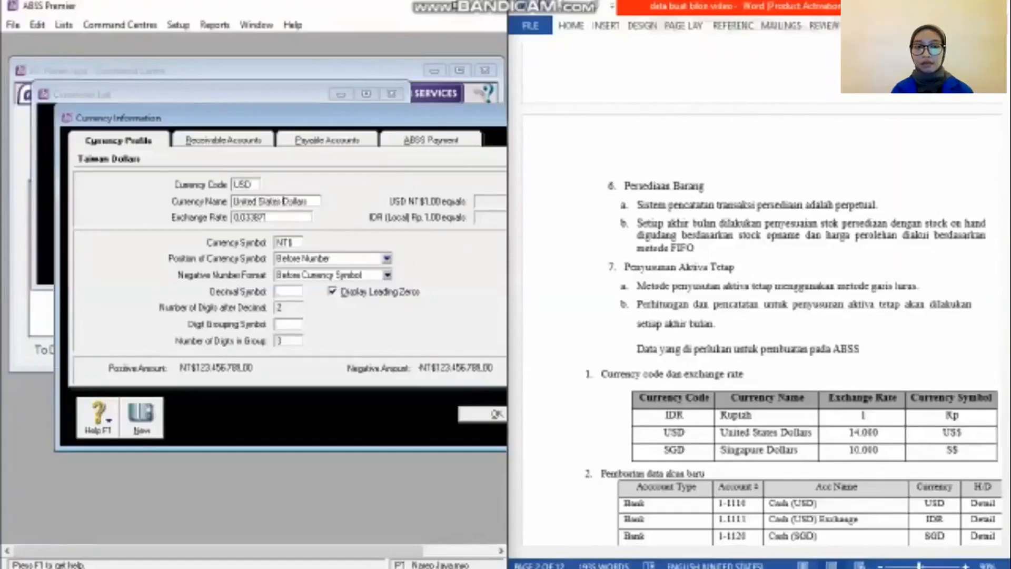
# Set the United States Dollars exchange rate to 14000 and its currency symbol to US$
pyautogui.press('Tab')
pyautogui.write('140')
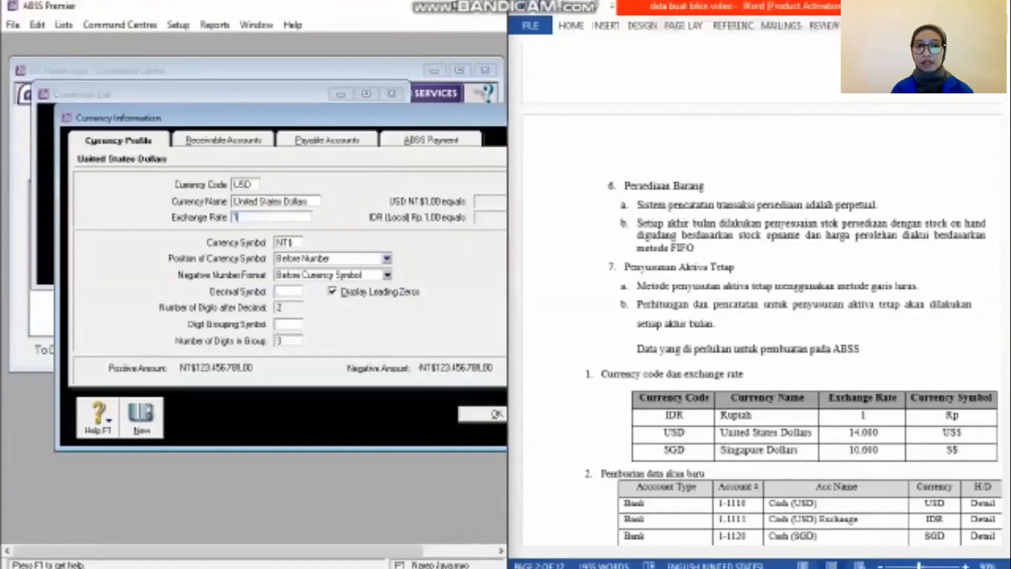
pyautogui.write('00')
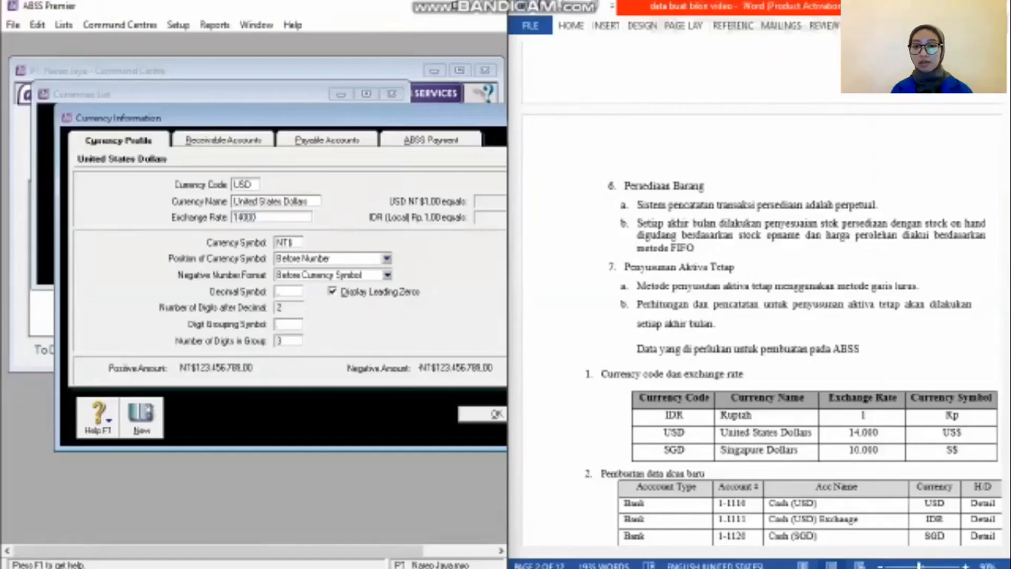
pyautogui.press('Tab')
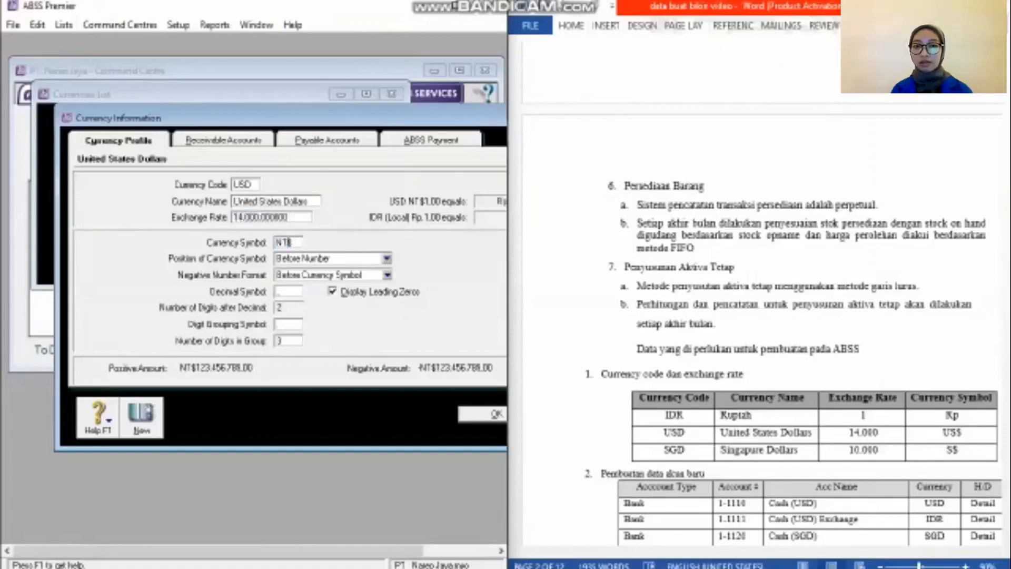
pyautogui.write('$')
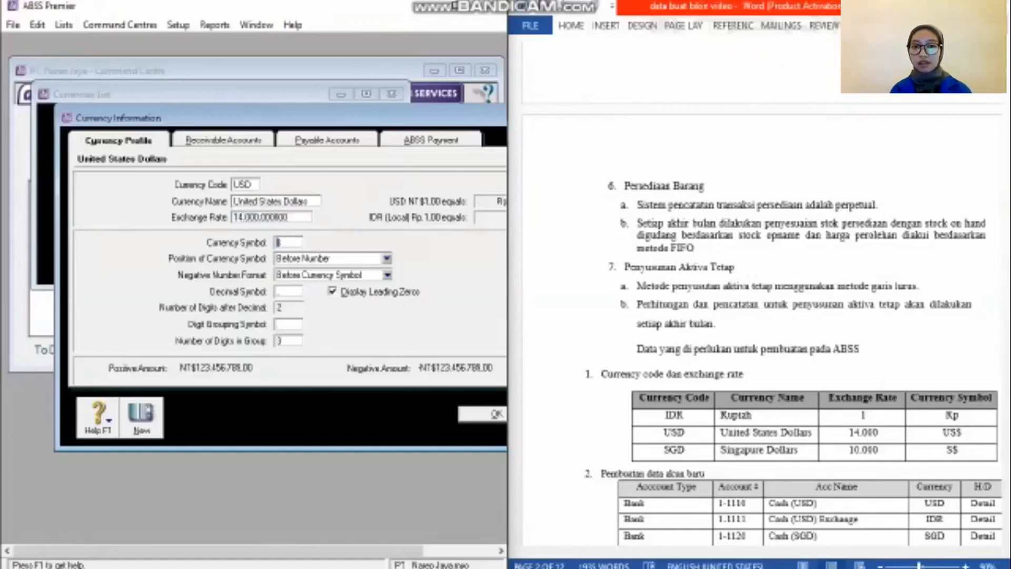
pyautogui.press('Home')
pyautogui.write('US')
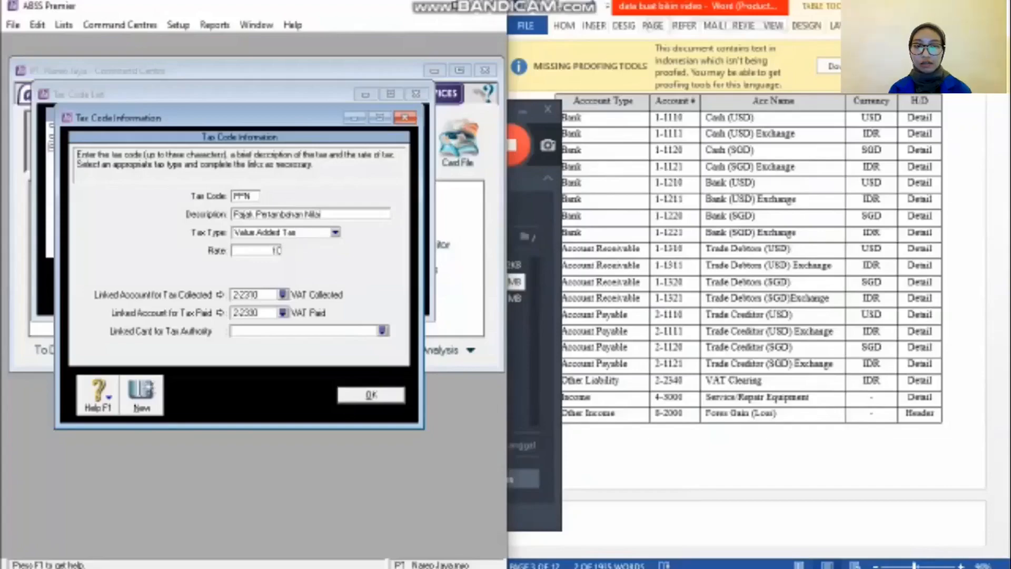
pyautogui.moveTo(117, 552)
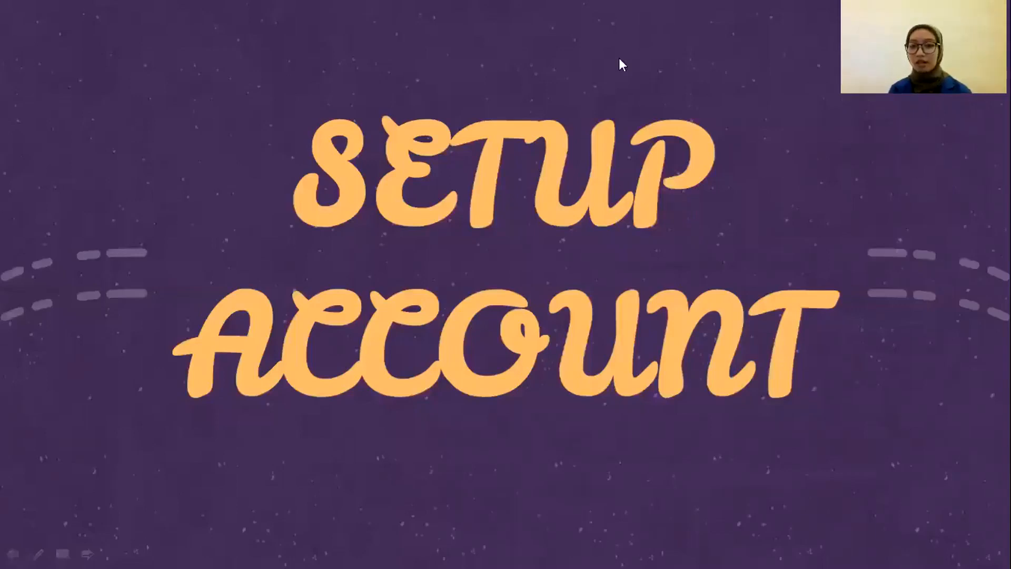
pyautogui.press('Right')
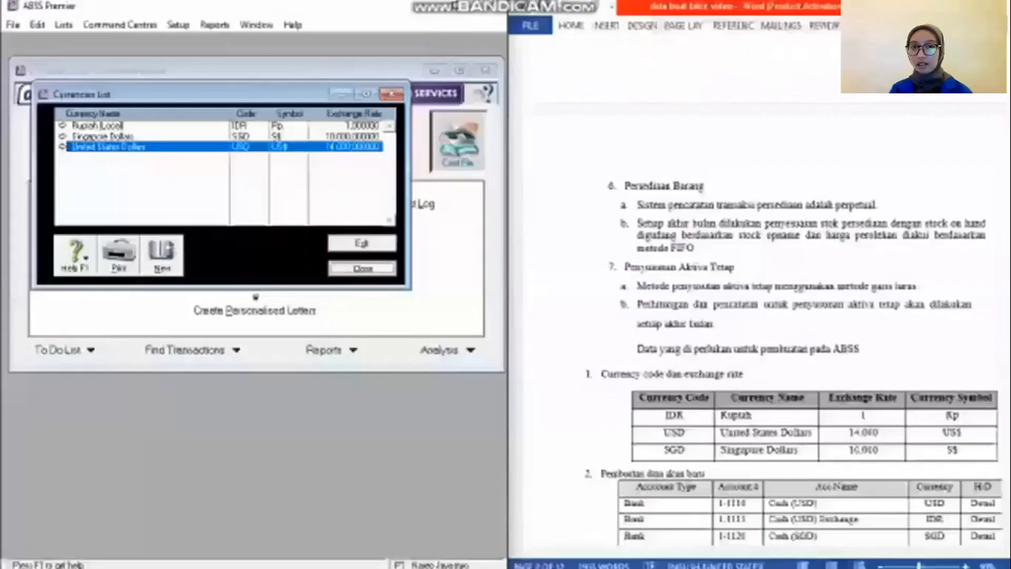
pyautogui.moveTo(41, 501)
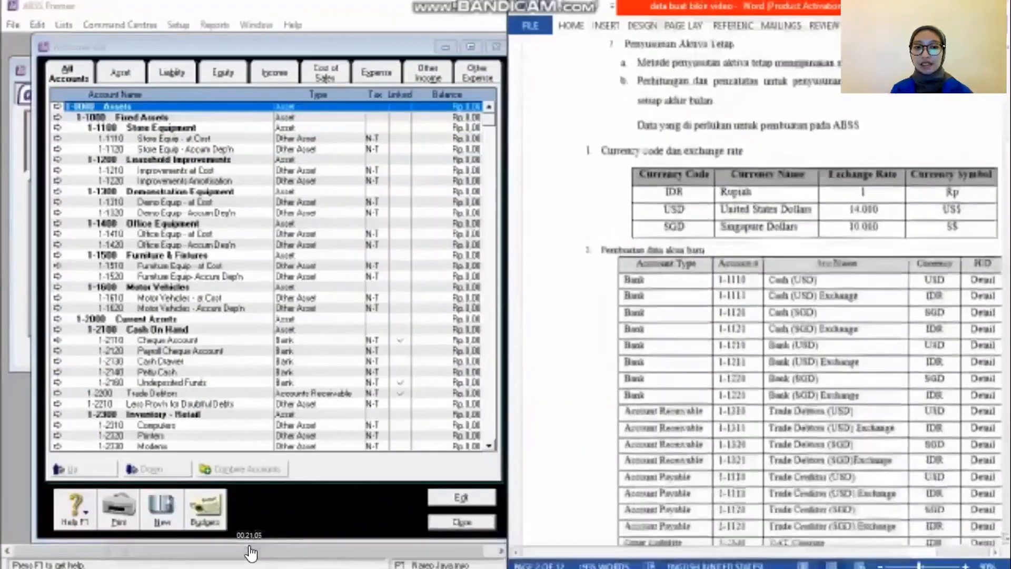
pyautogui.click(253, 553)
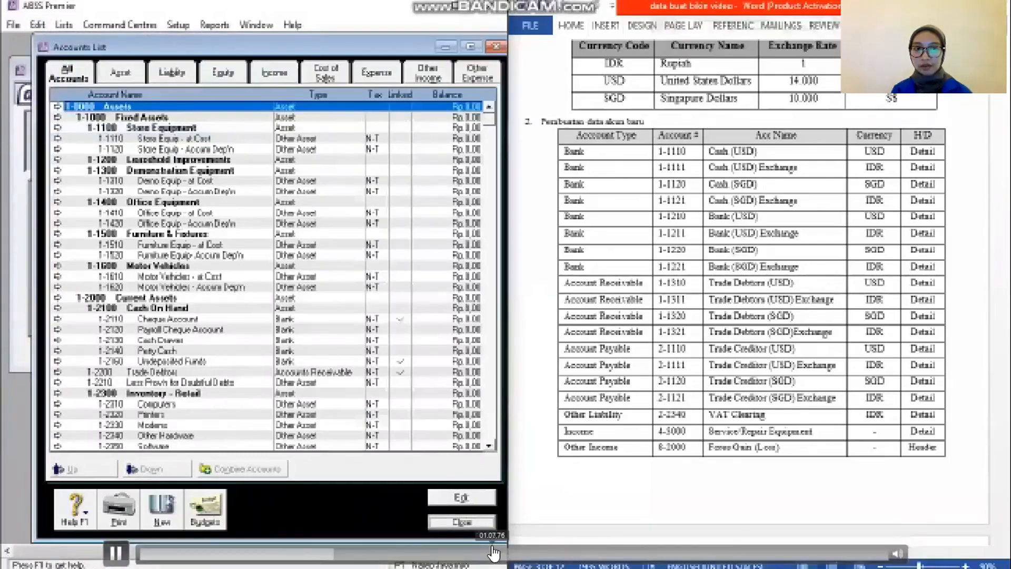
pyautogui.click(494, 552)
pyautogui.click(440, 552)
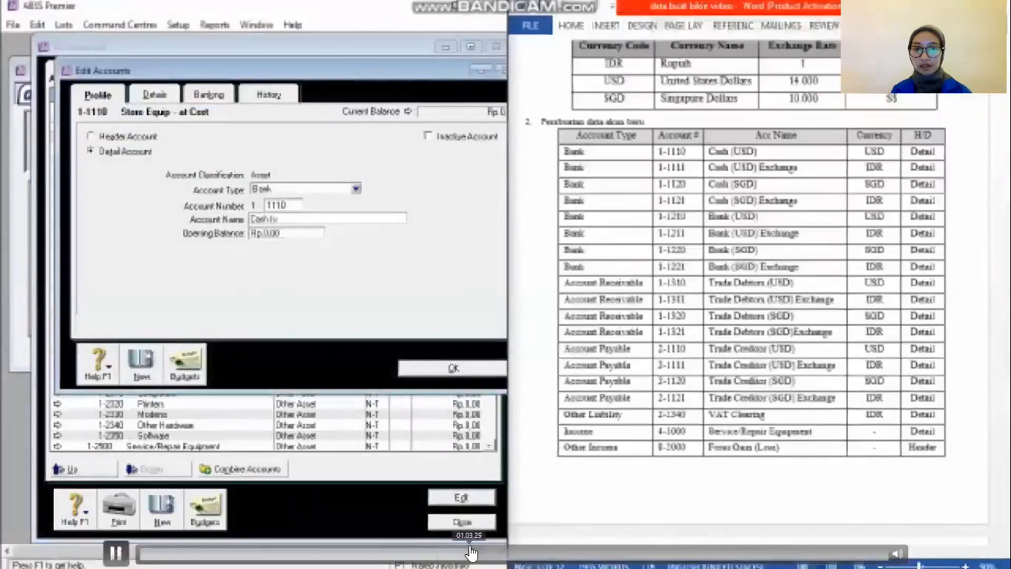
pyautogui.click(459, 552)
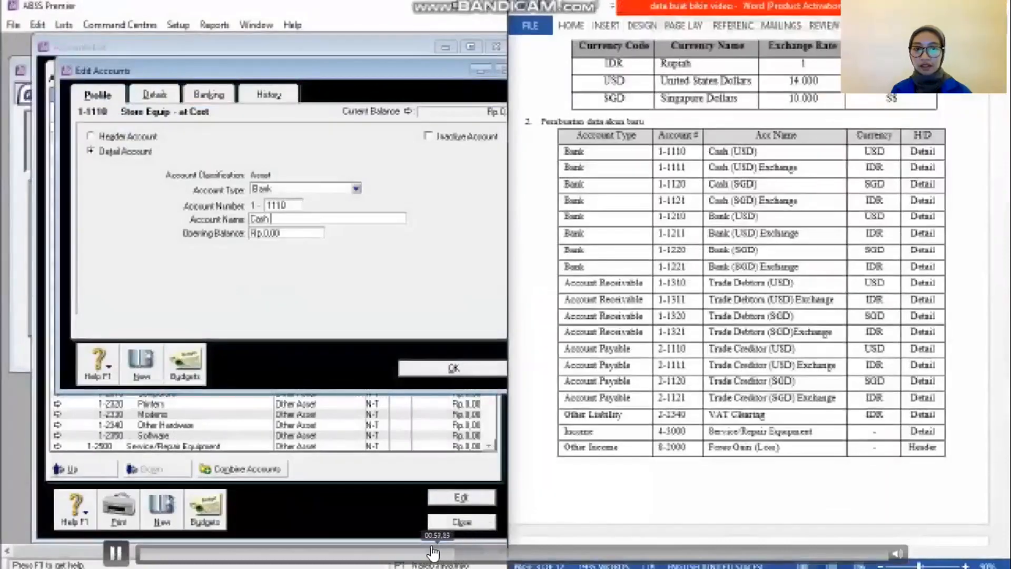
pyautogui.click(422, 552)
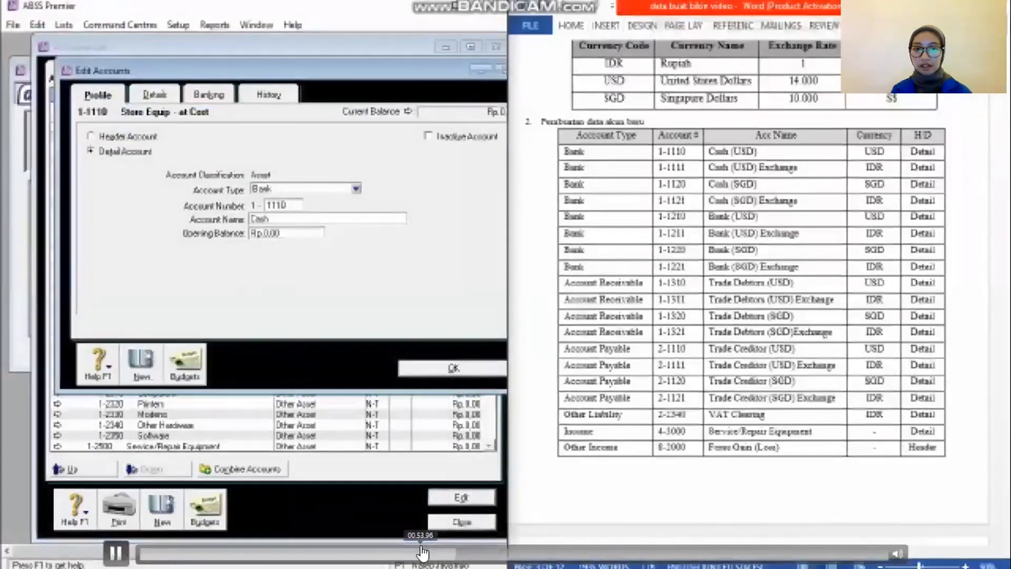
pyautogui.click(388, 552)
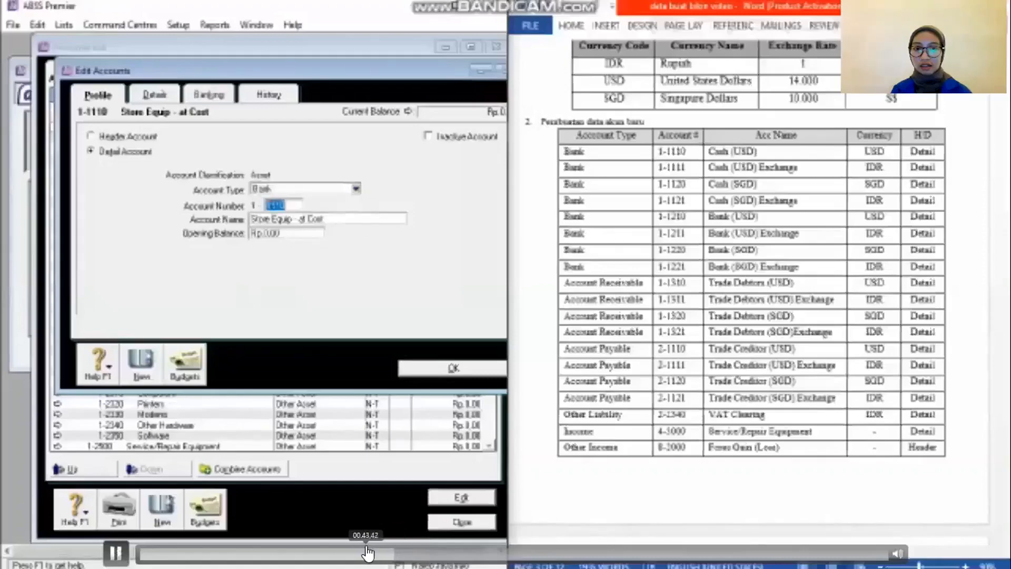
pyautogui.click(368, 552)
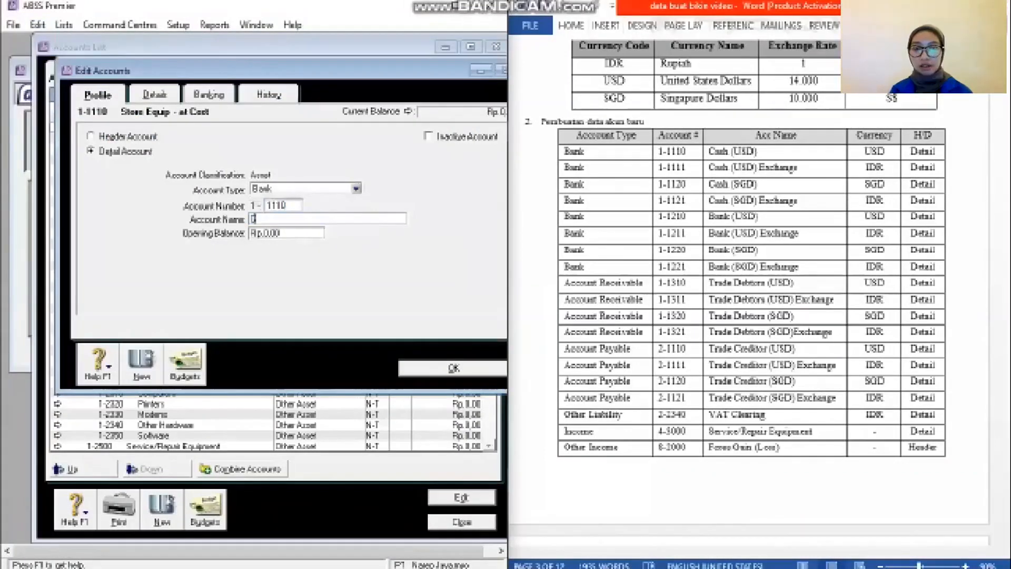
# Enter Cash as the account name of the Bank-type detail account that was Store Equip - at Cost
pyautogui.write('sh')
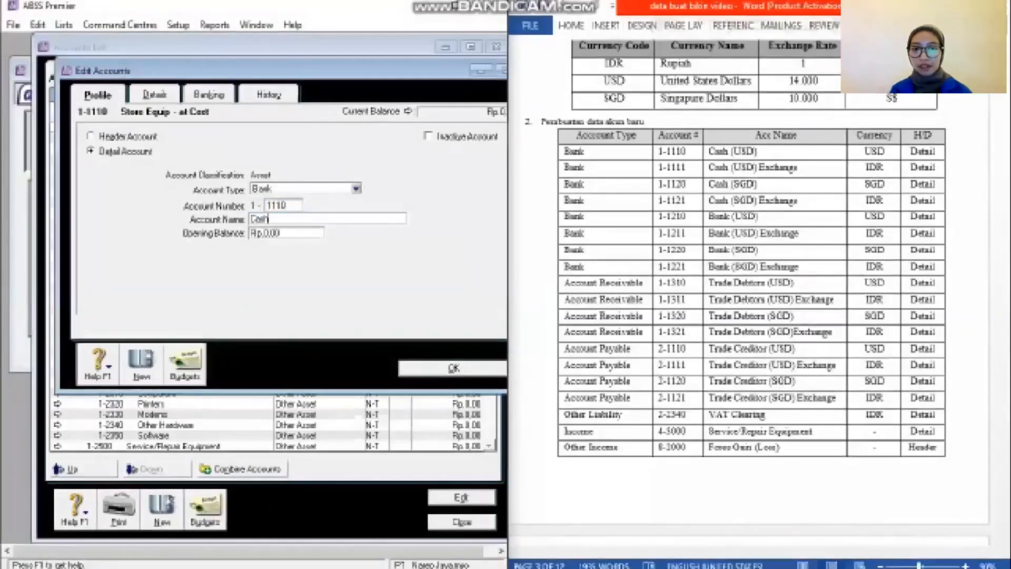
pyautogui.moveTo(419, 546)
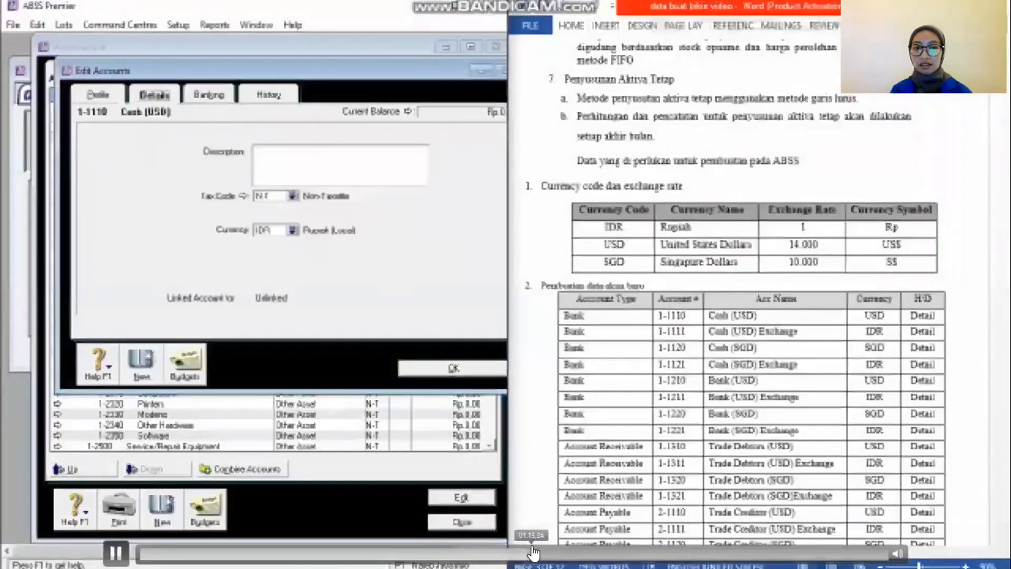
pyautogui.click(509, 551)
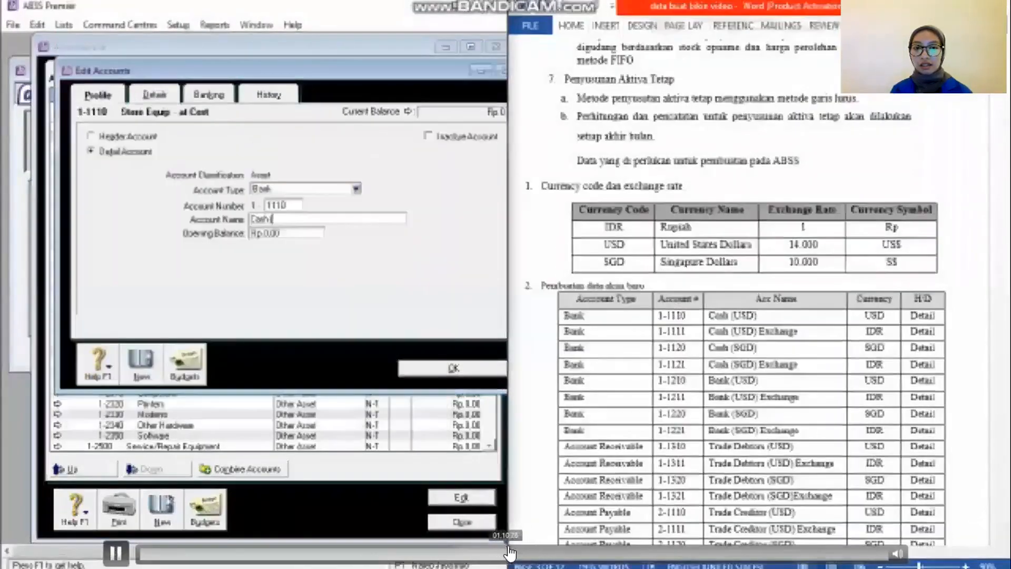
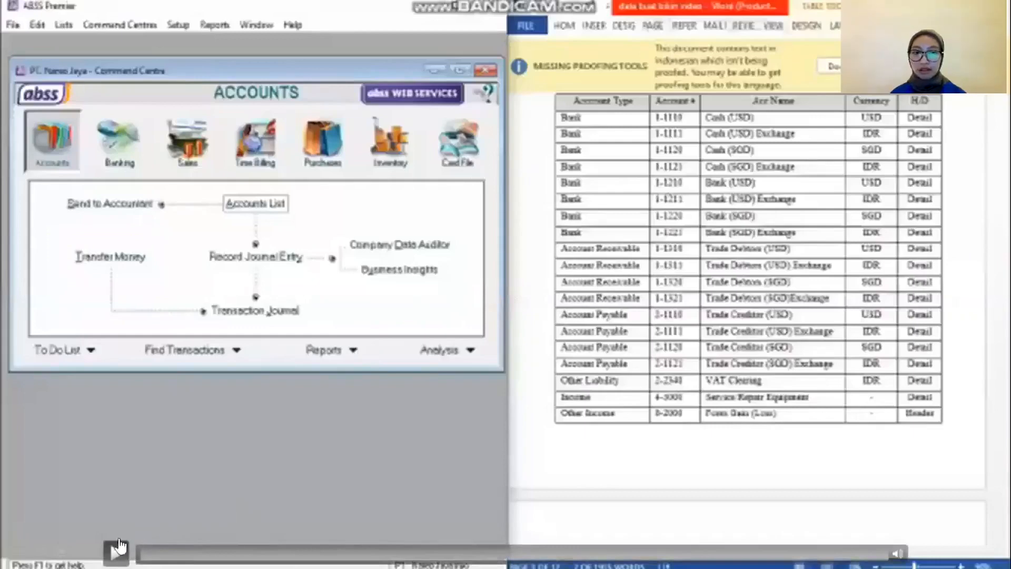
pyautogui.click(115, 552)
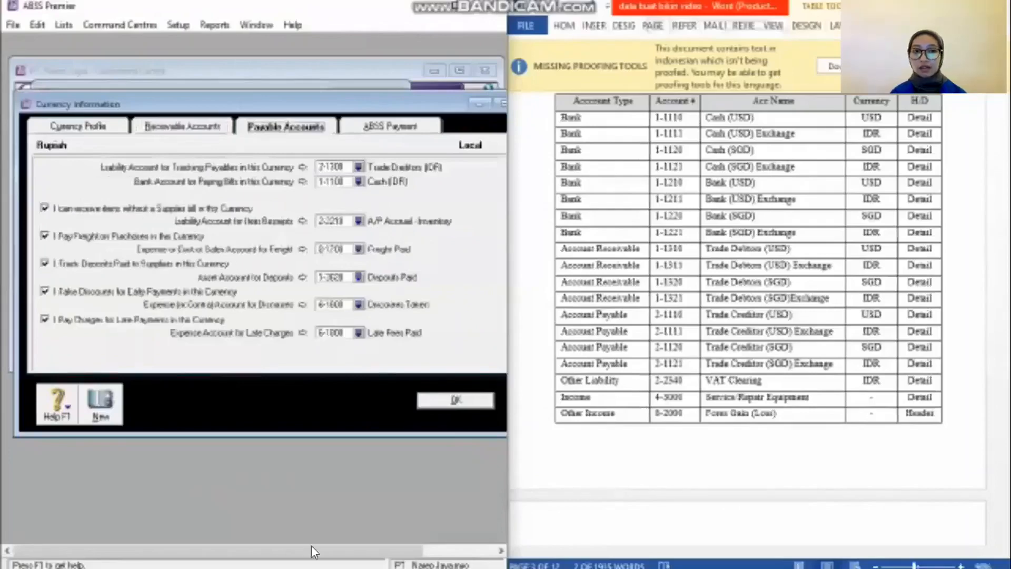
pyautogui.moveTo(339, 553)
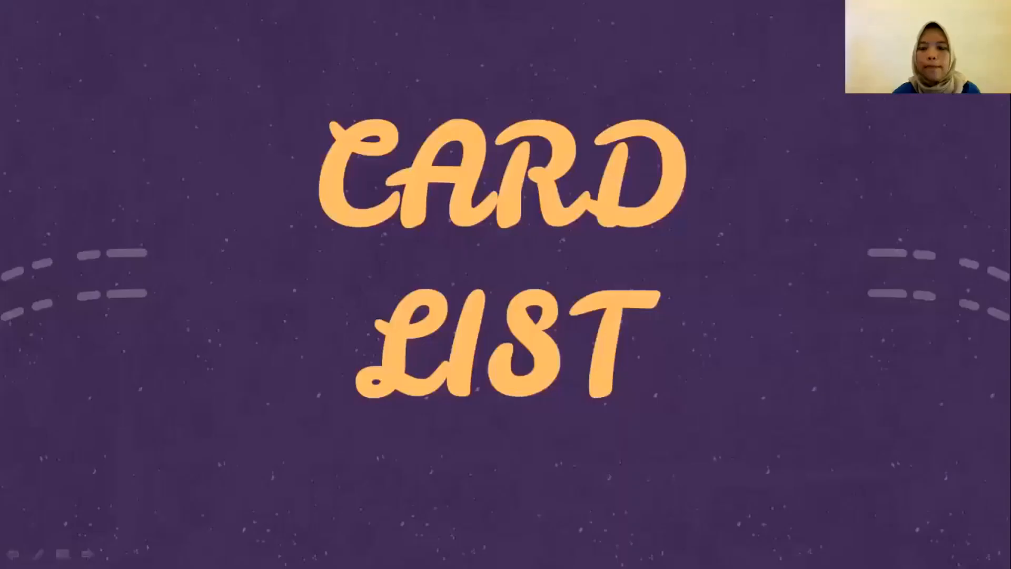
pyautogui.click(659, 48)
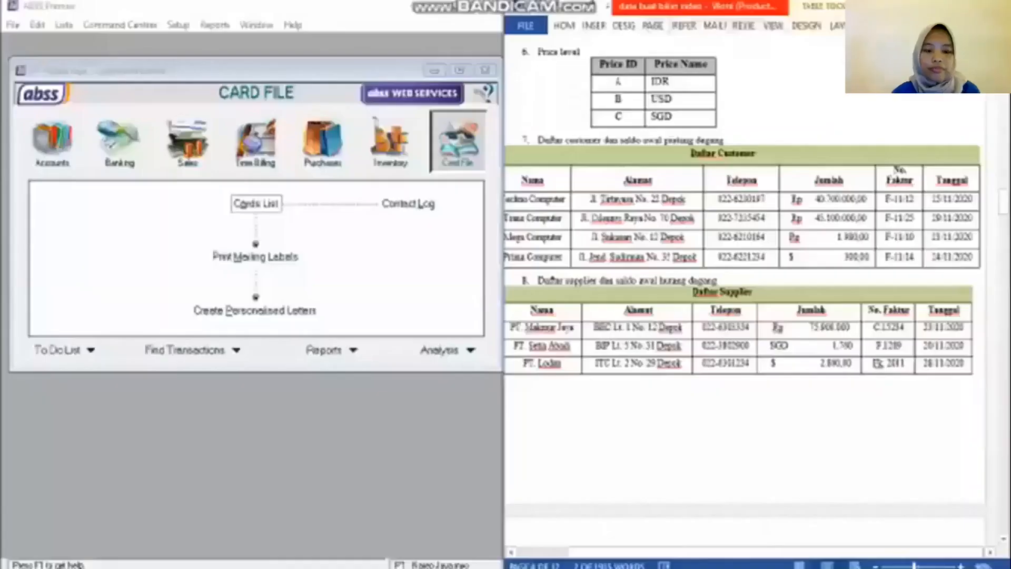
pyautogui.moveTo(345, 289)
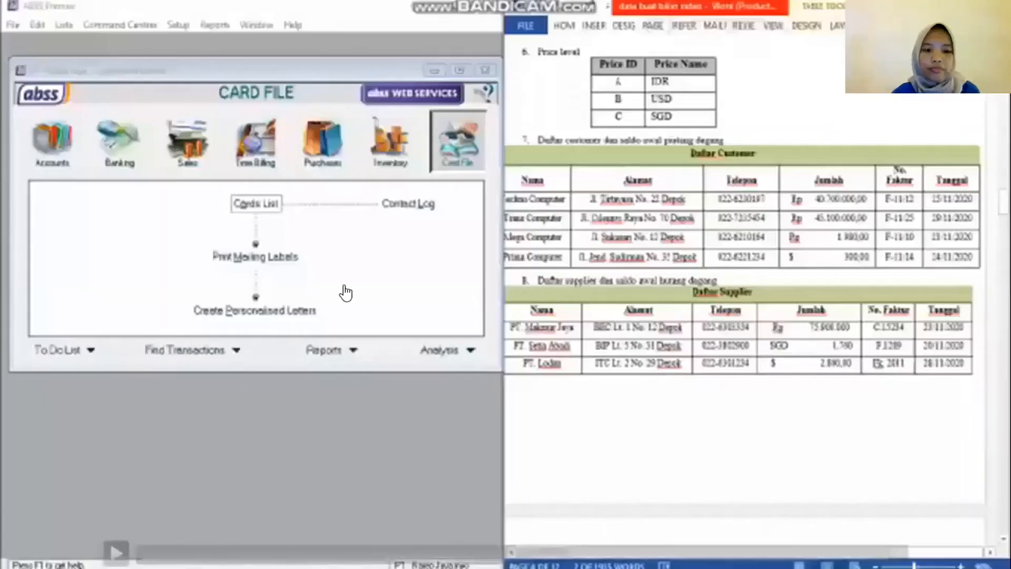
pyautogui.click(116, 551)
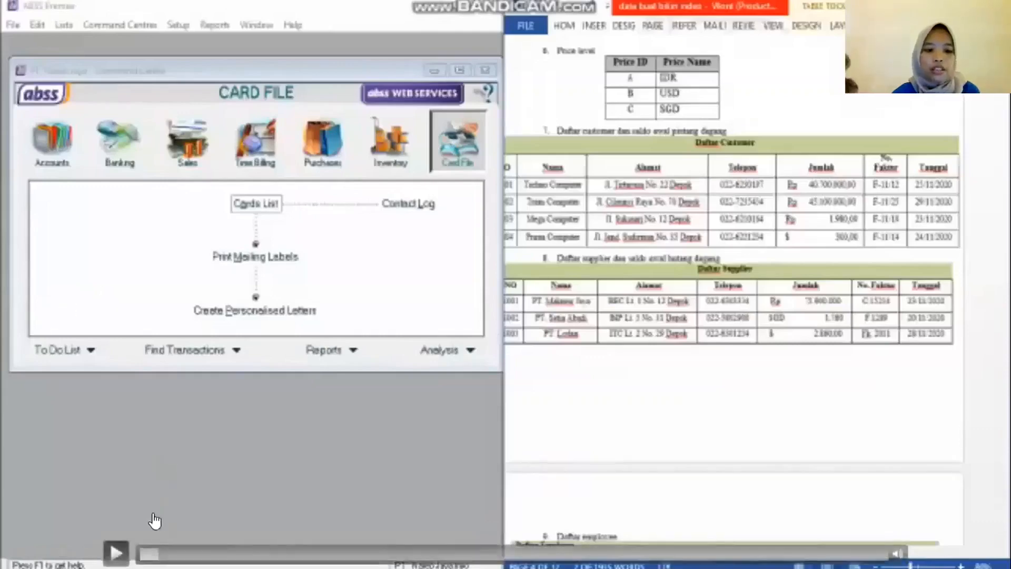
pyautogui.click(117, 551)
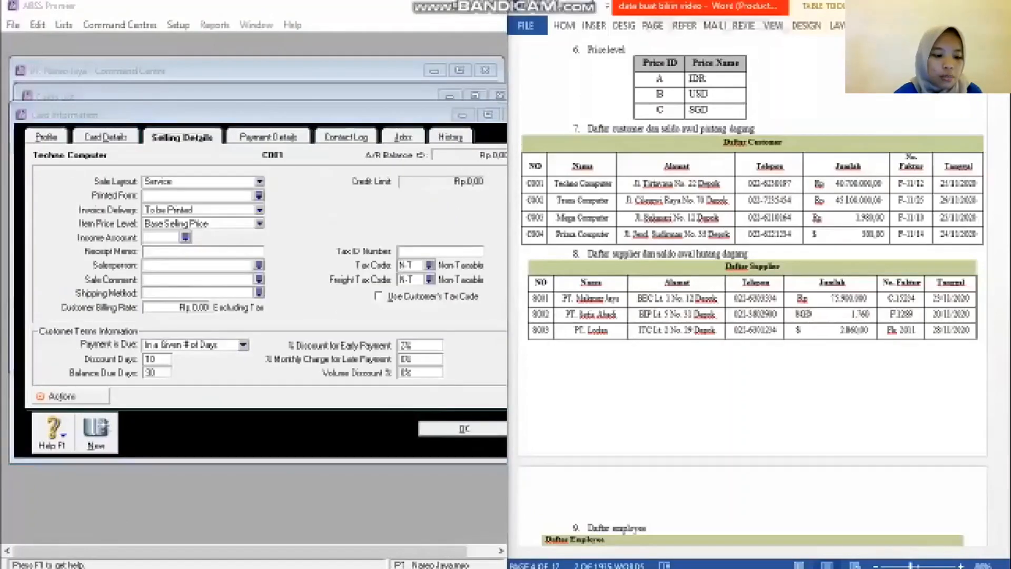
# Set the tax code in Techno Computer's selling details to PPN
pyautogui.write('PPN')
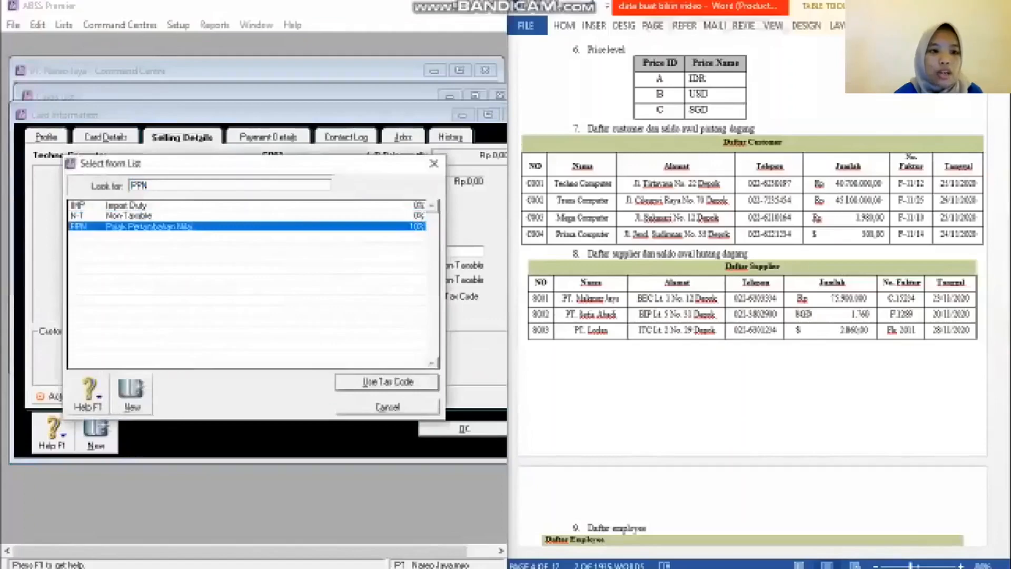
pyautogui.press('Return')
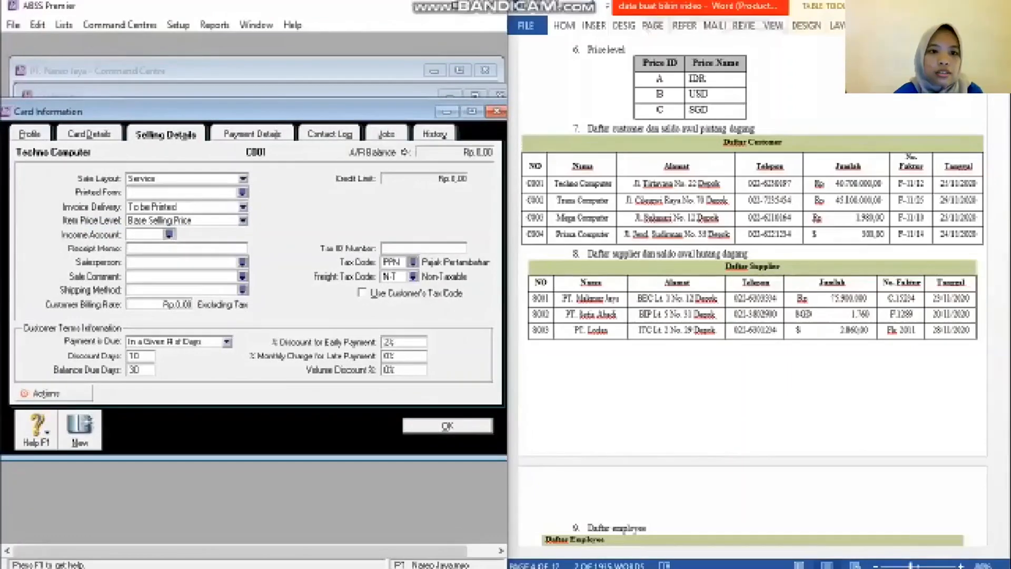
pyautogui.click(169, 235)
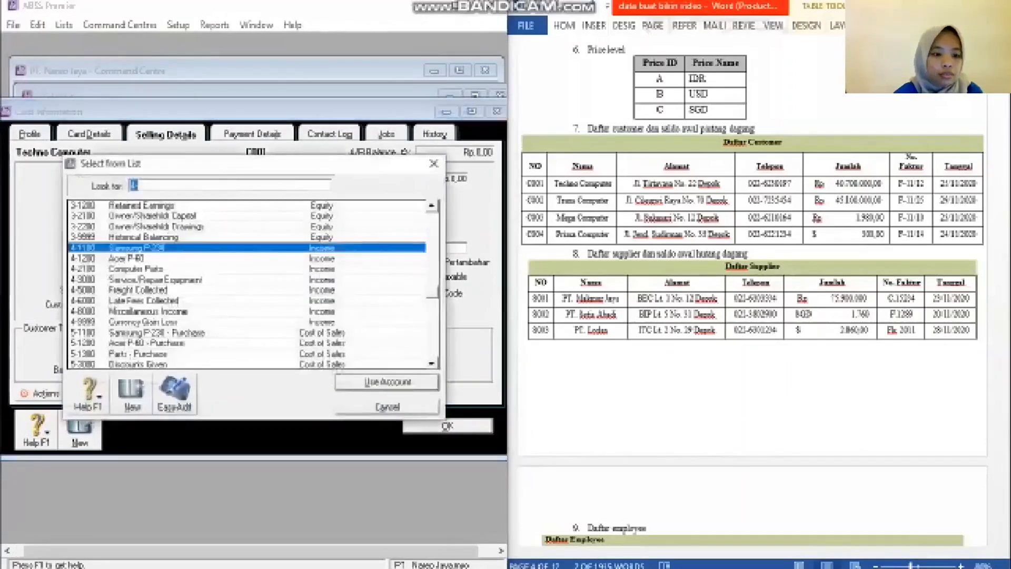
pyautogui.press('Return')
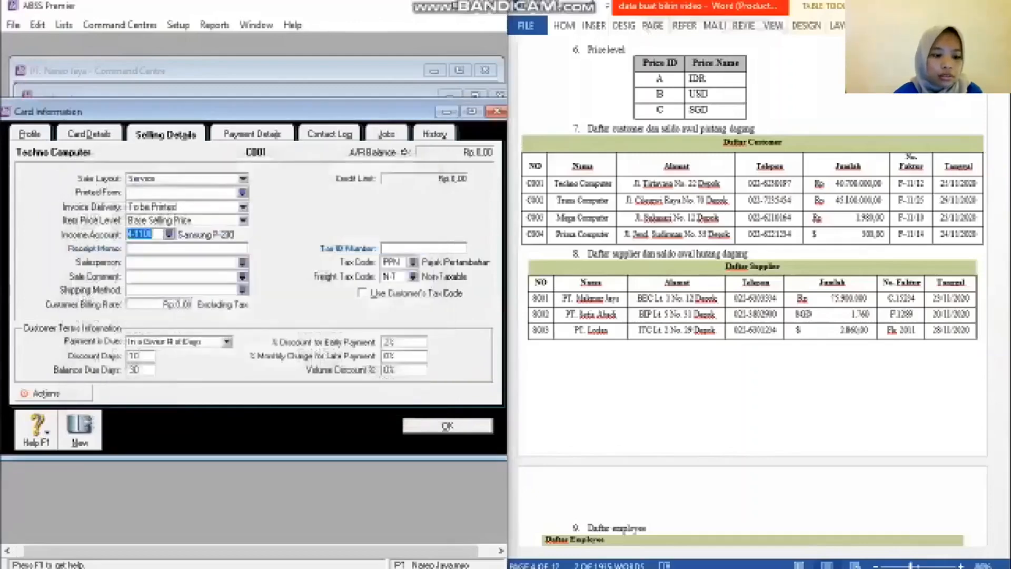
pyautogui.press('Delete')
pyautogui.press('Tab')
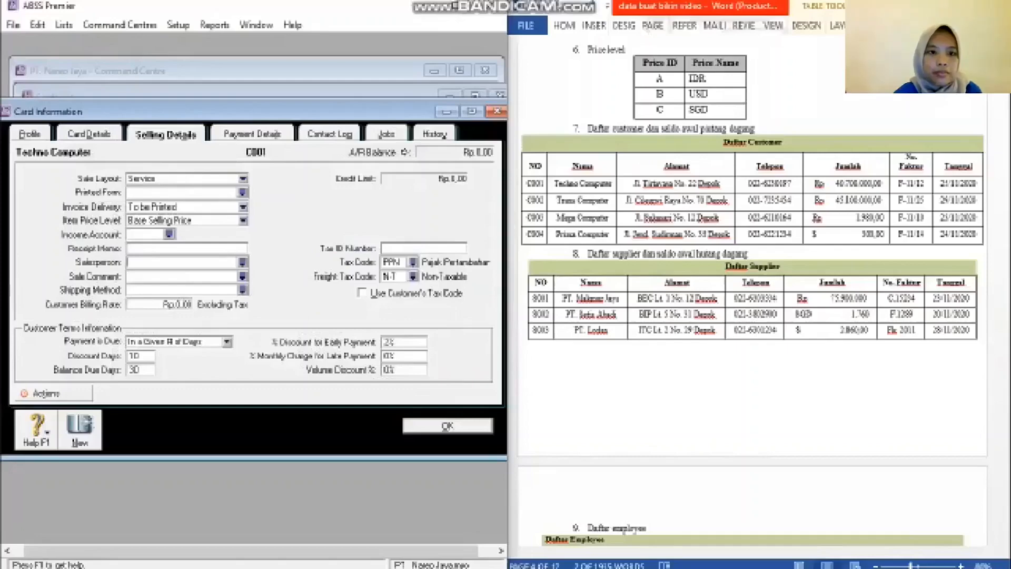
# Choose an item price level in place of Base Selling Price for Techno Computer
pyautogui.click(242, 221)
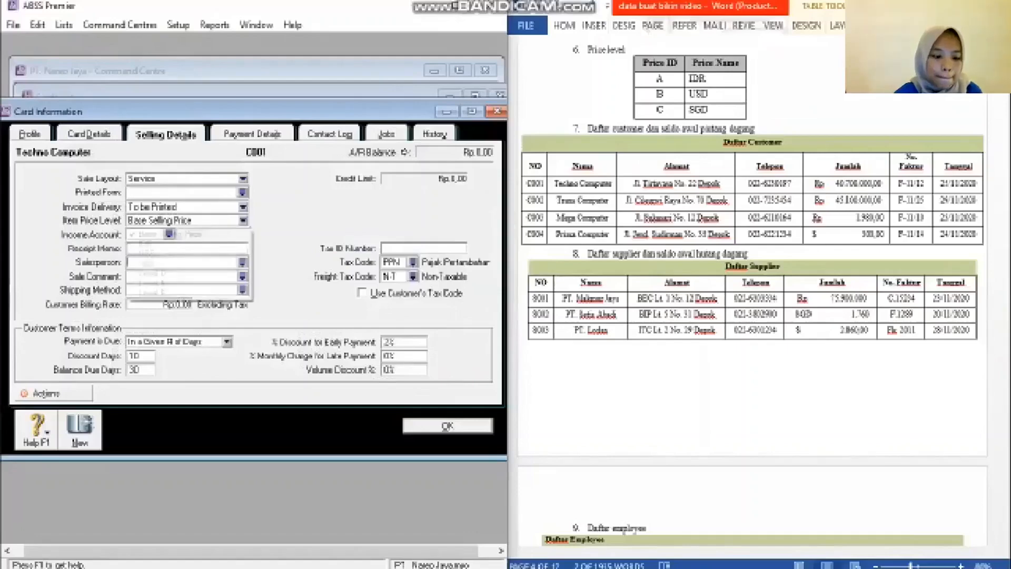
pyautogui.click(158, 243)
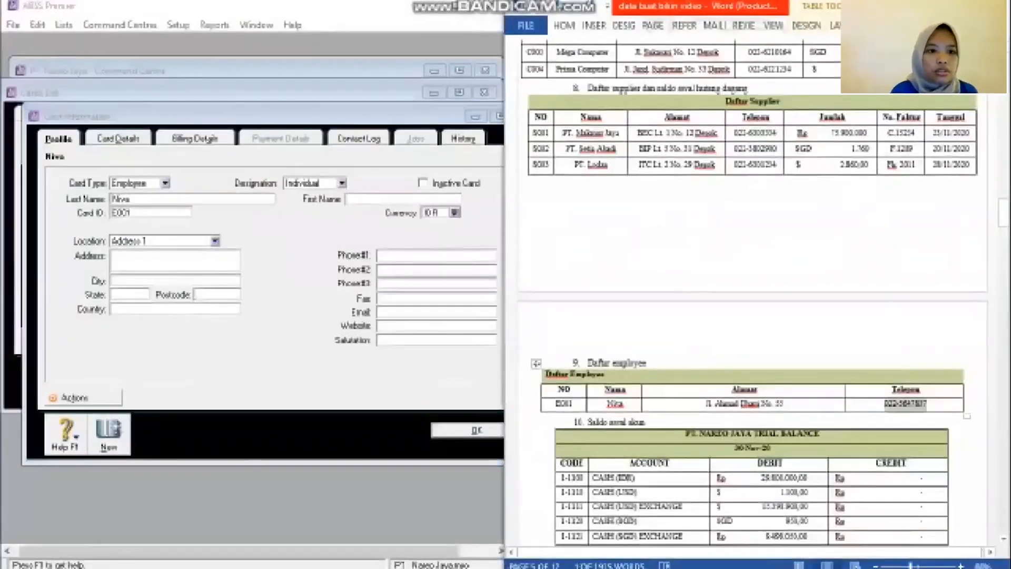
# Fill in the phone number and street address on employee card E001 from the Word document, then save the card and close the cards list
pyautogui.hotkey('ctrl', 'v')
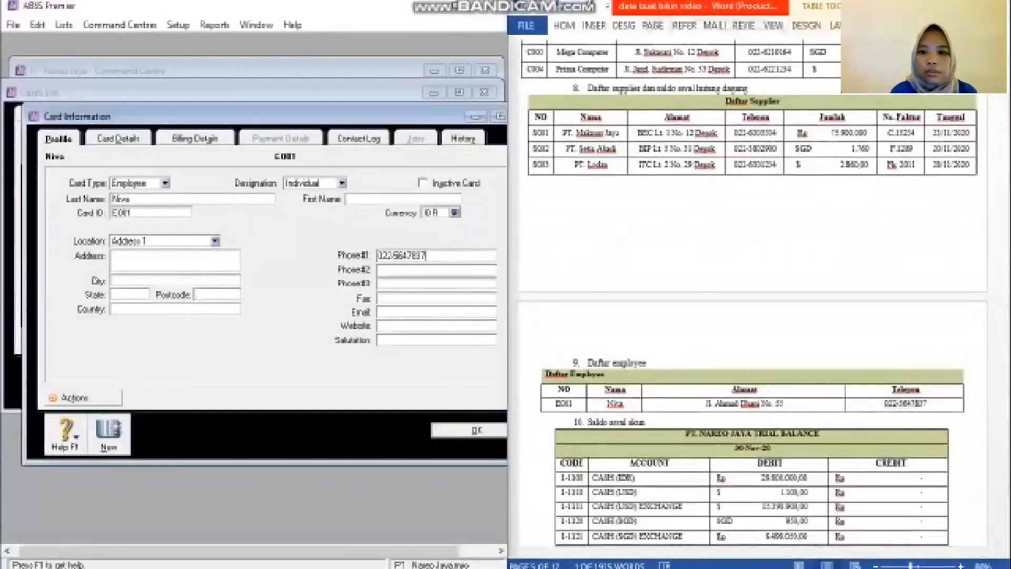
pyautogui.hotkey('alt', 'Tab')
pyautogui.hotkey('shift', 'Tab')
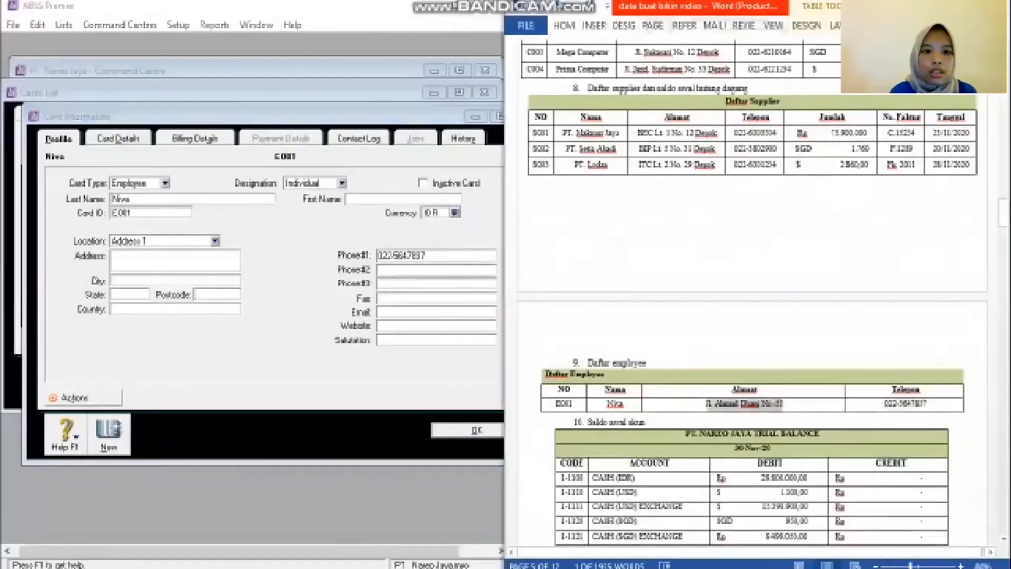
pyautogui.hotkey('alt', 'Tab')
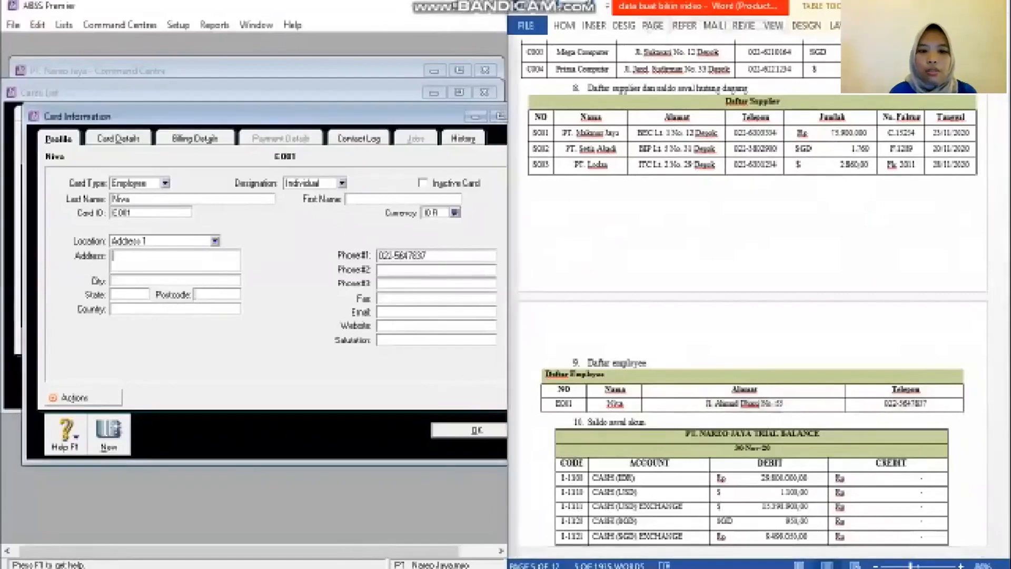
pyautogui.click(158, 258)
pyautogui.write('Jl. Ahmad Dhani No. 55')
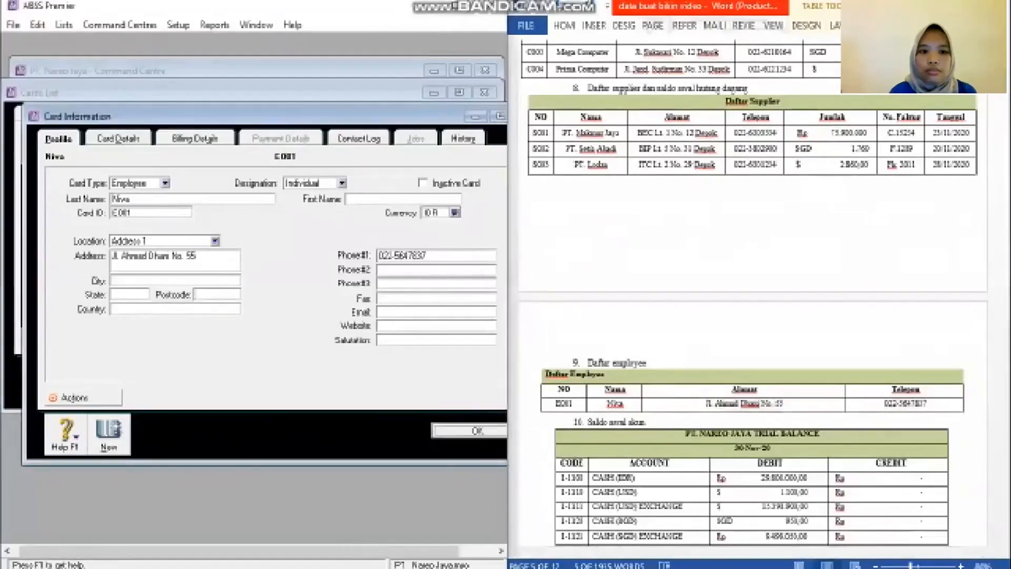
pyautogui.click(469, 430)
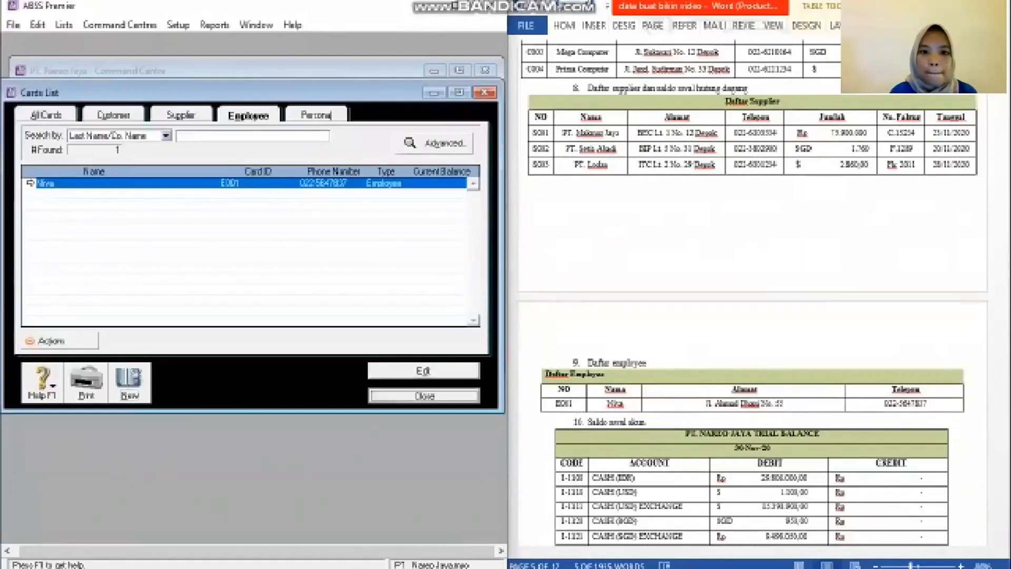
pyautogui.click(422, 396)
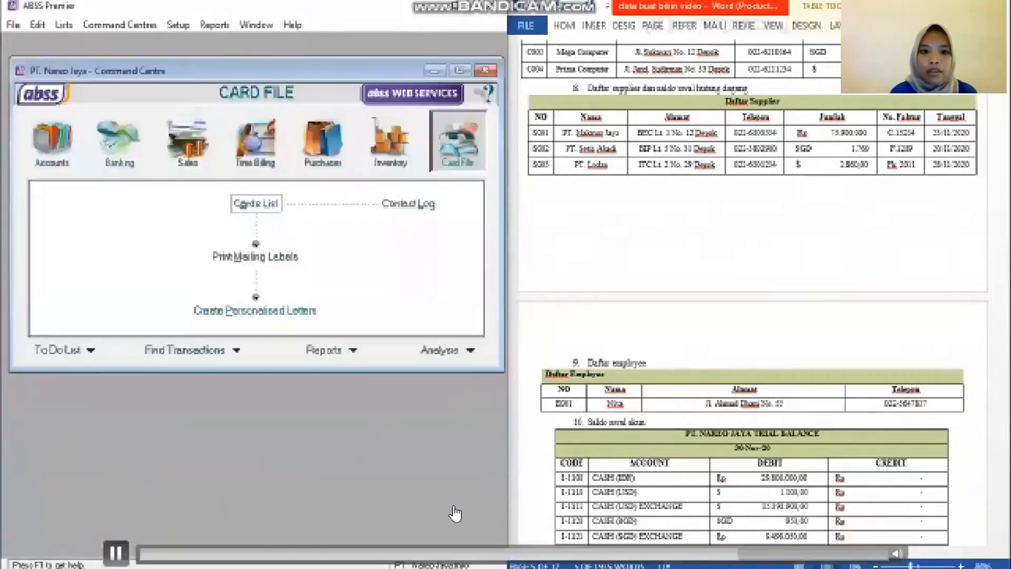
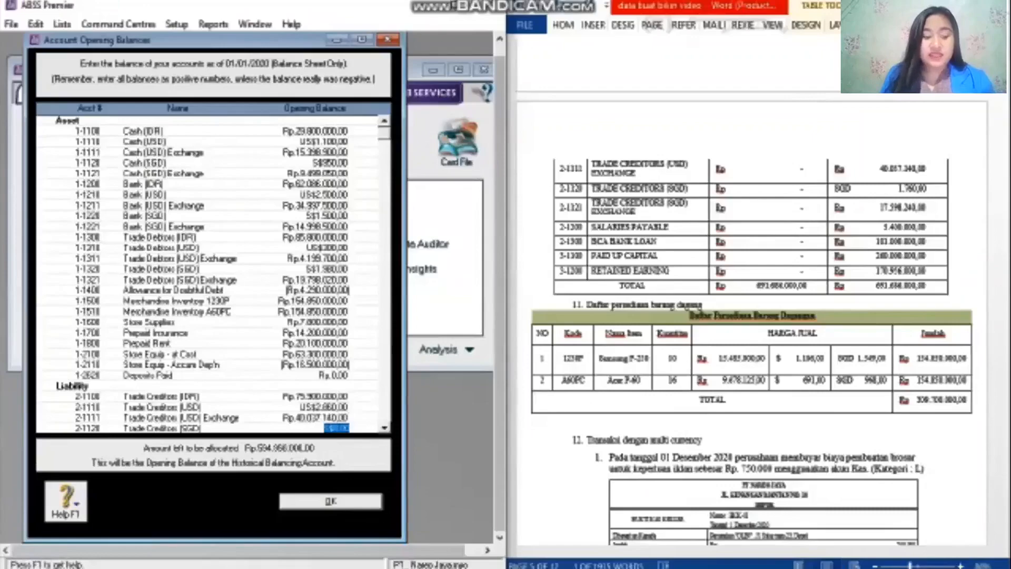
# Set the opening balance of Trade Creditors (SGD) to 1760 and calculate the opening balance of its linked exchange account
pyautogui.write('1760')
pyautogui.press('Tab')
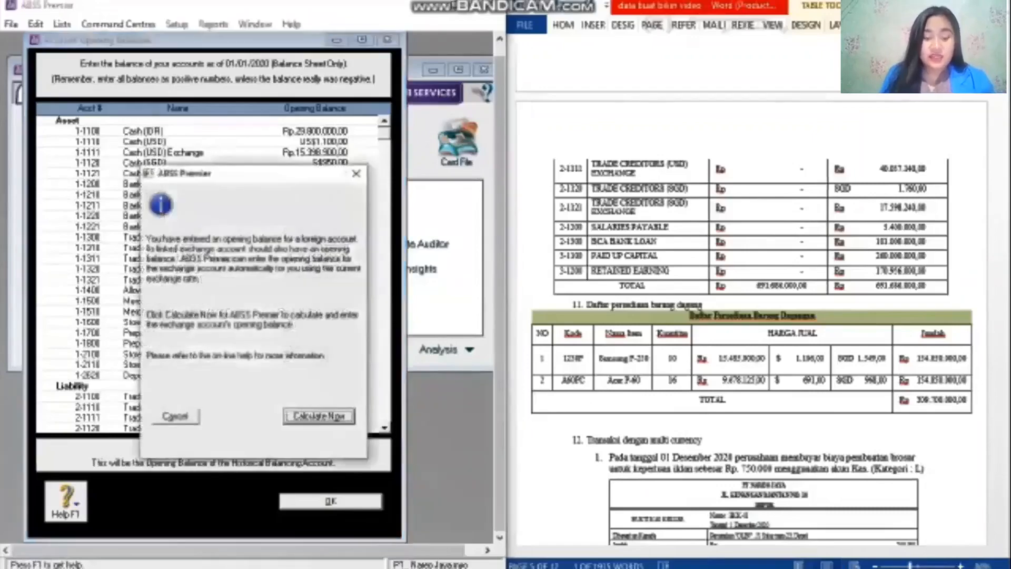
pyautogui.press('Return')
pyautogui.click(196, 552)
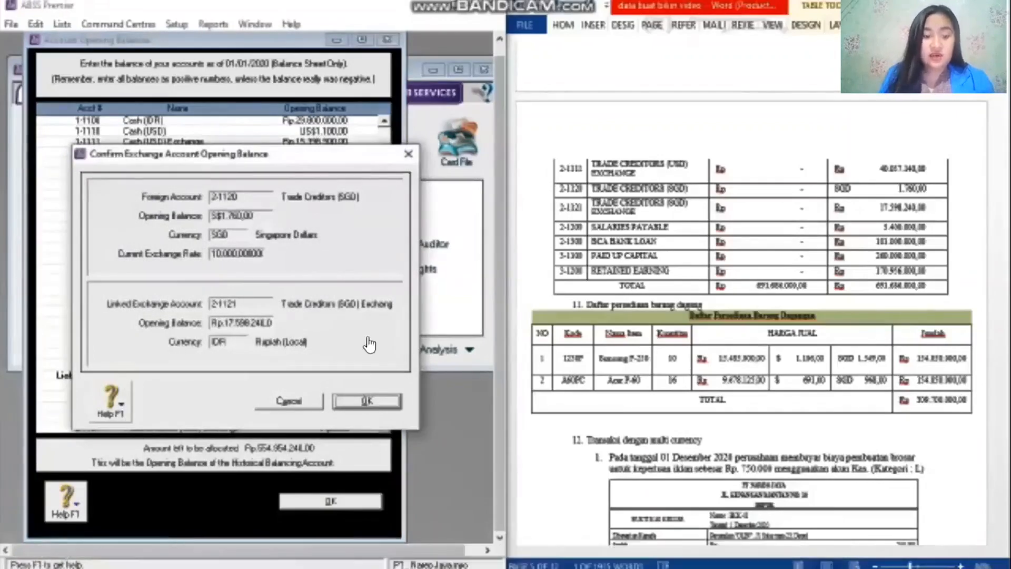
pyautogui.click(182, 546)
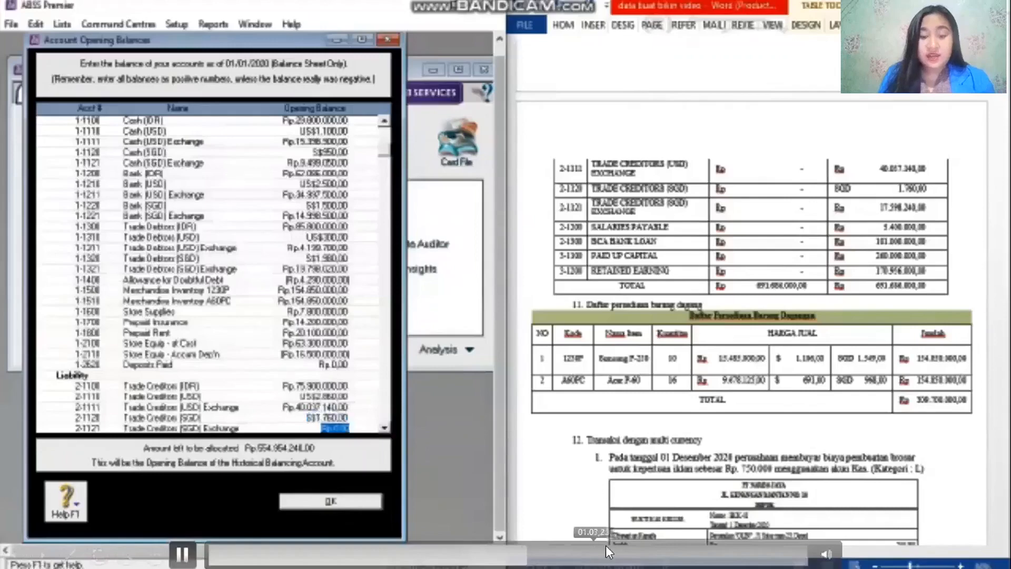
# Set the opening balance of account 3-1200 Retained Earnings to 170956000
pyautogui.click(672, 553)
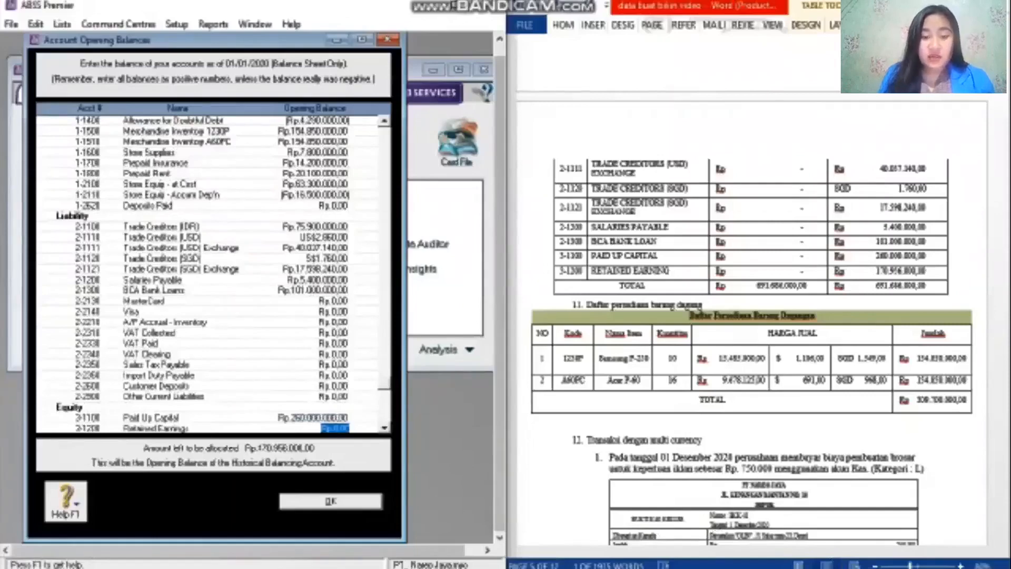
pyautogui.write('1')
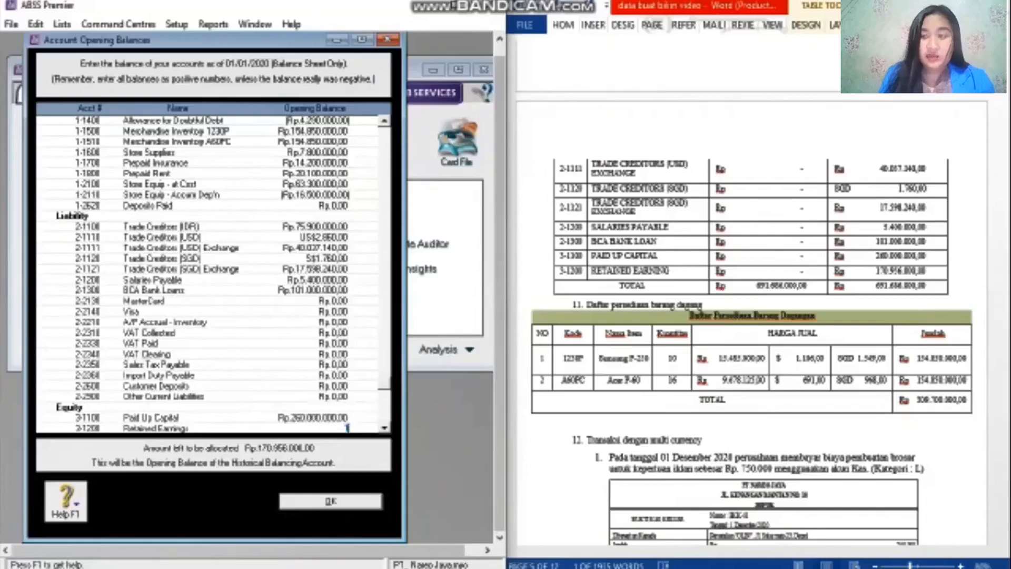
pyautogui.write('70956000')
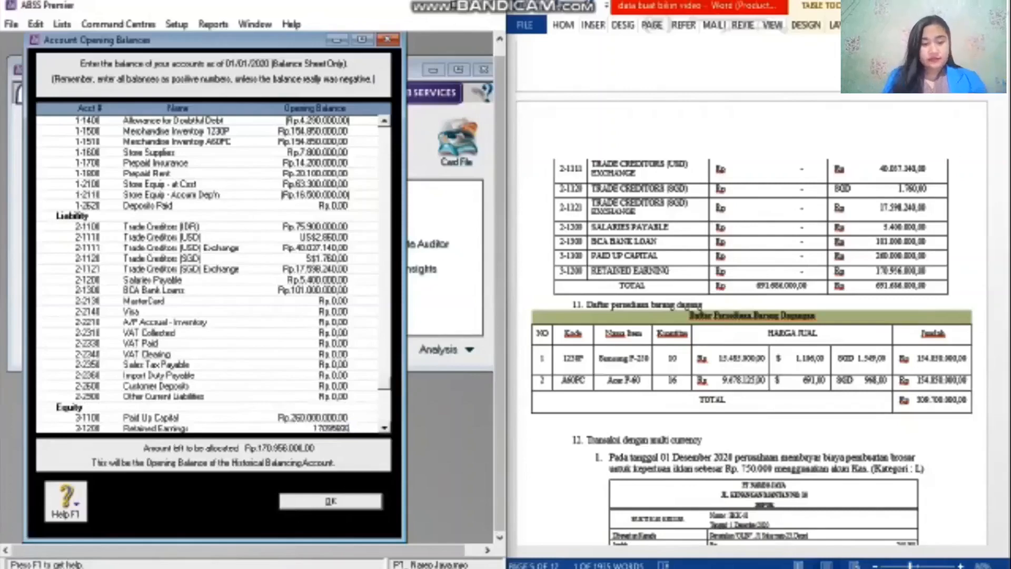
pyautogui.moveTo(521, 417)
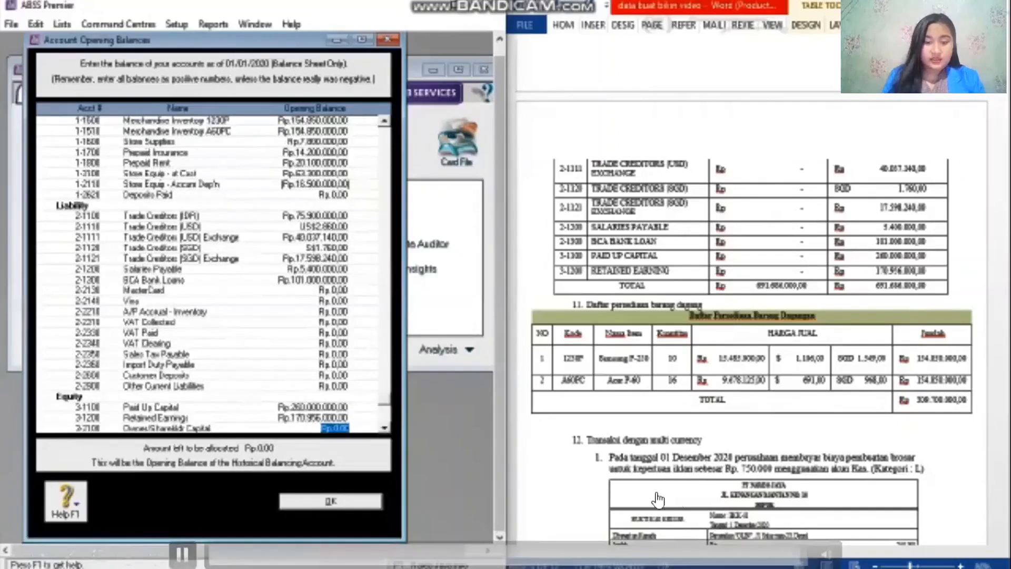
pyautogui.press('space')
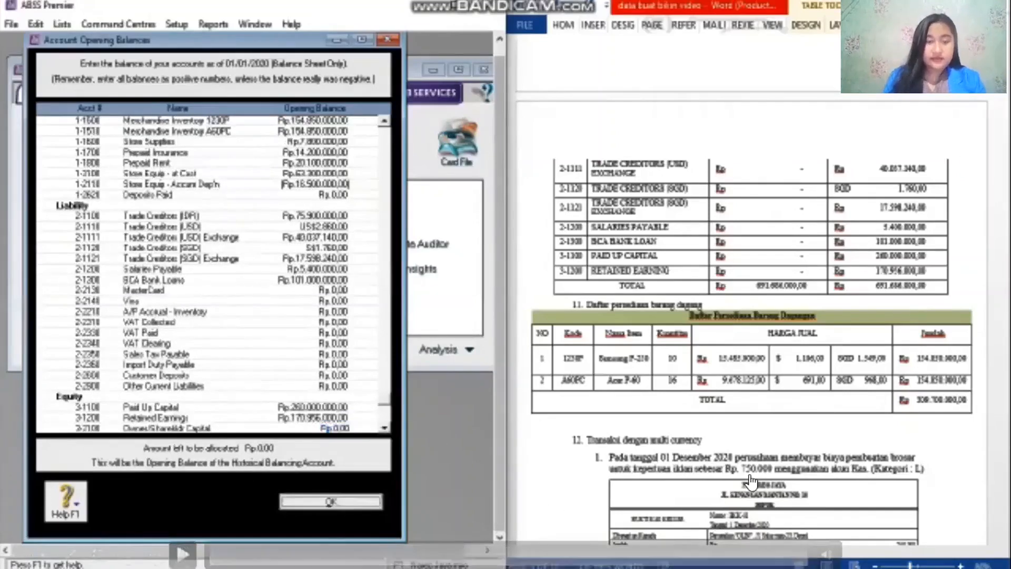
pyautogui.press('space')
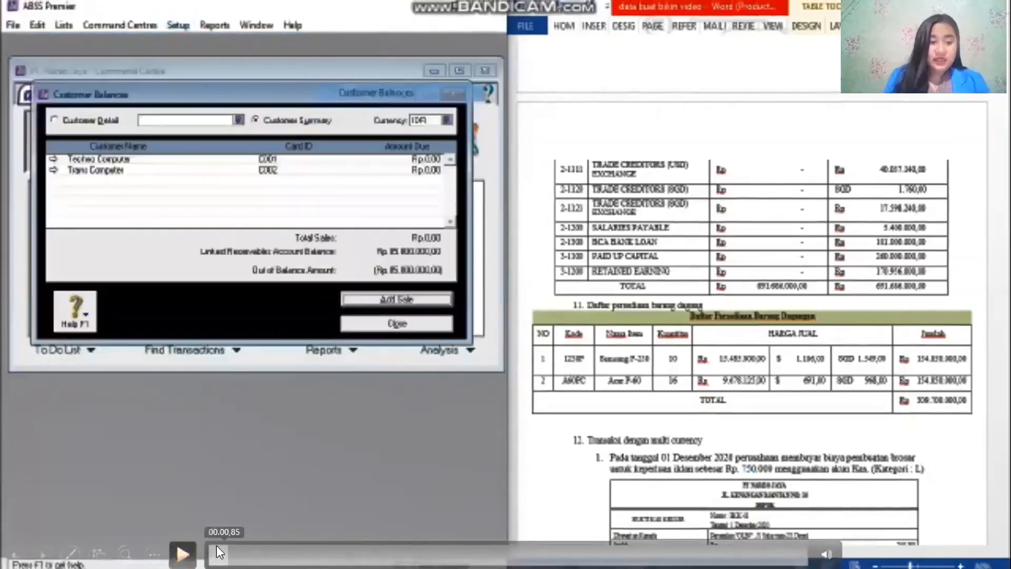
pyautogui.click(216, 545)
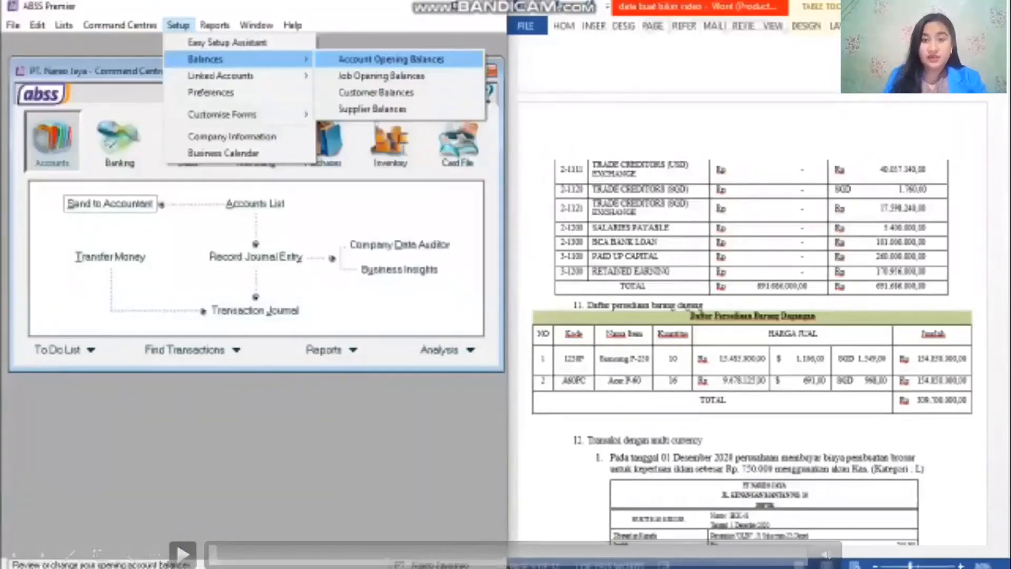
pyautogui.moveTo(169, 537)
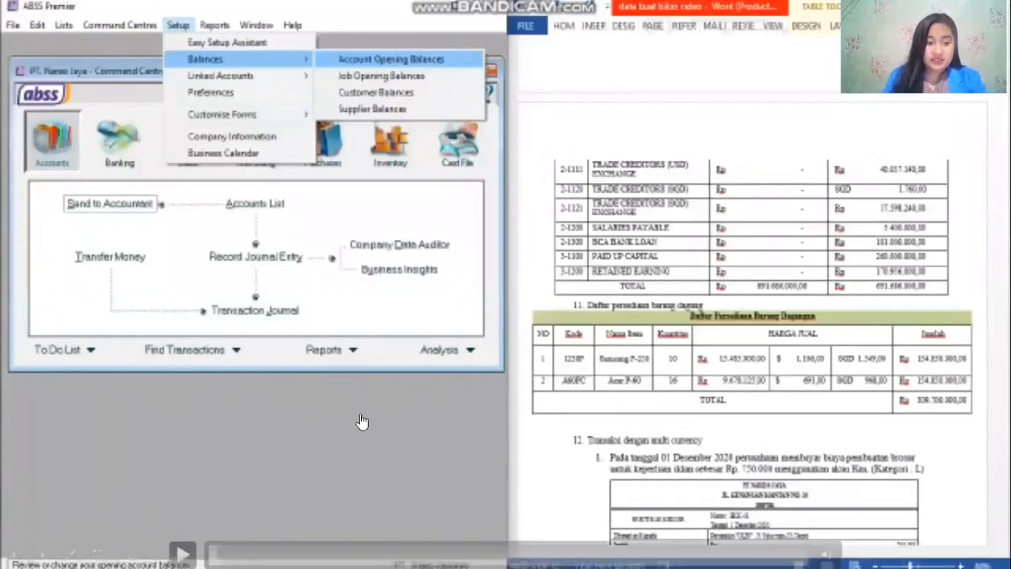
pyautogui.click(180, 553)
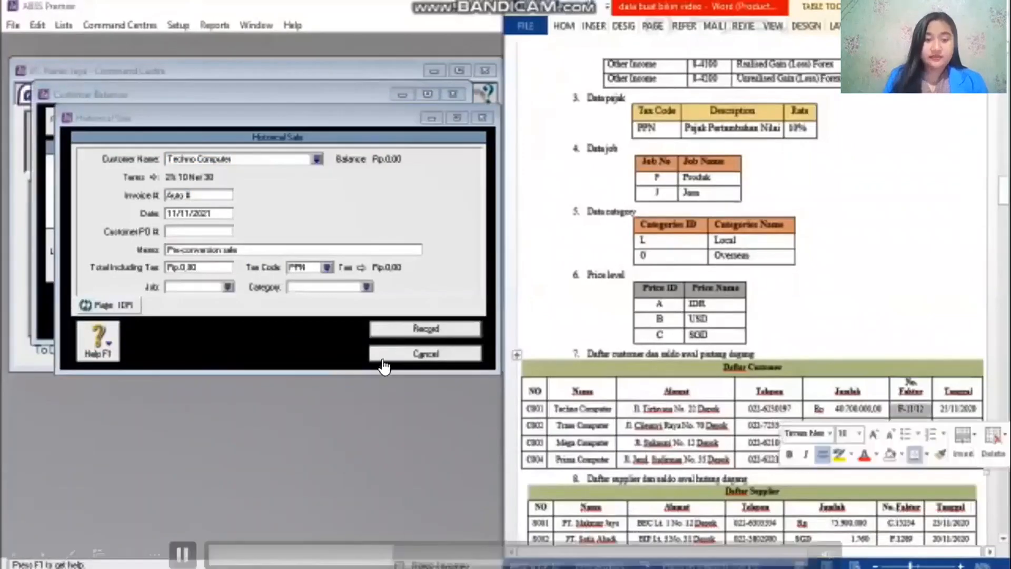
pyautogui.click(659, 545)
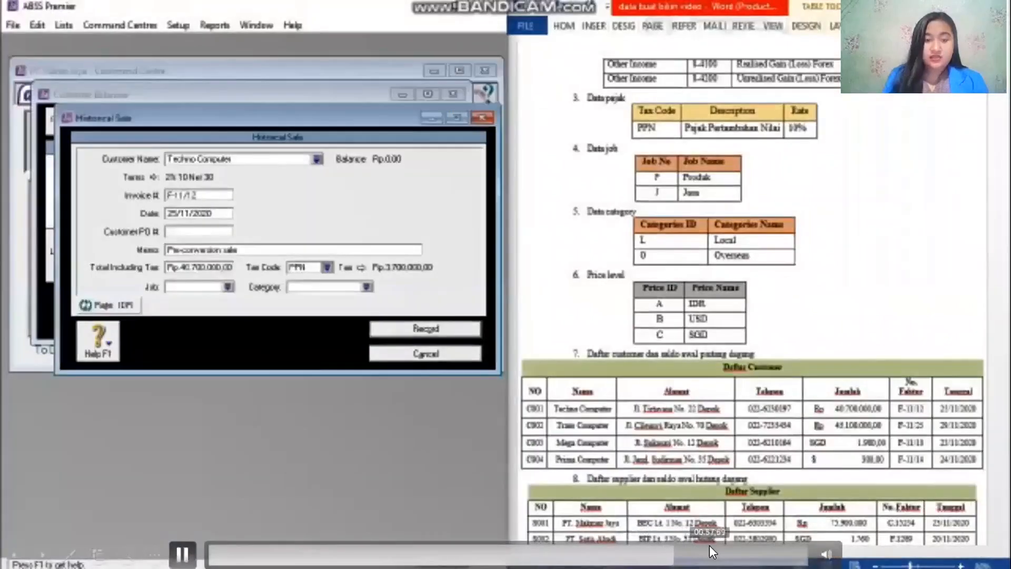
pyautogui.click(709, 545)
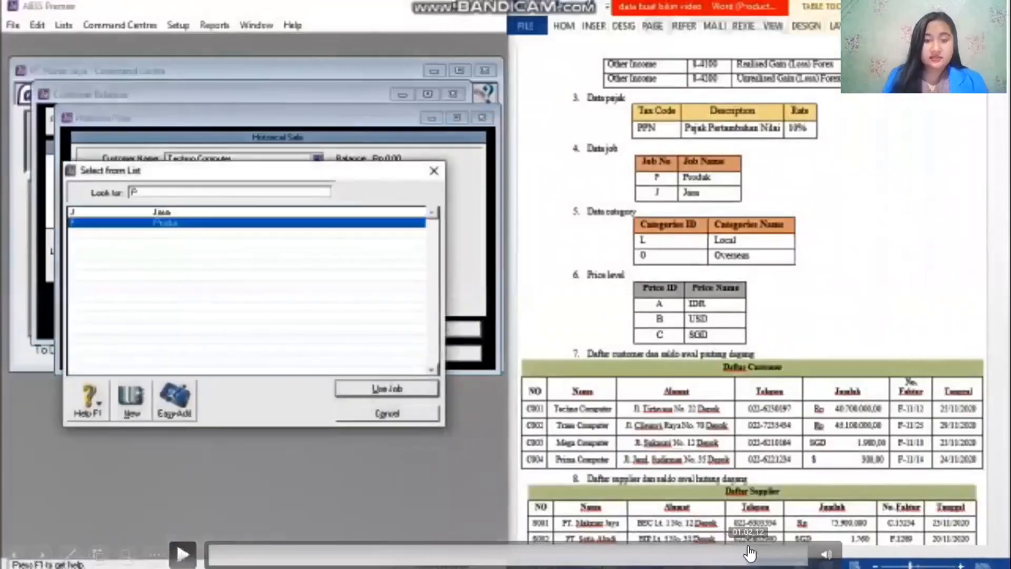
pyautogui.click(748, 545)
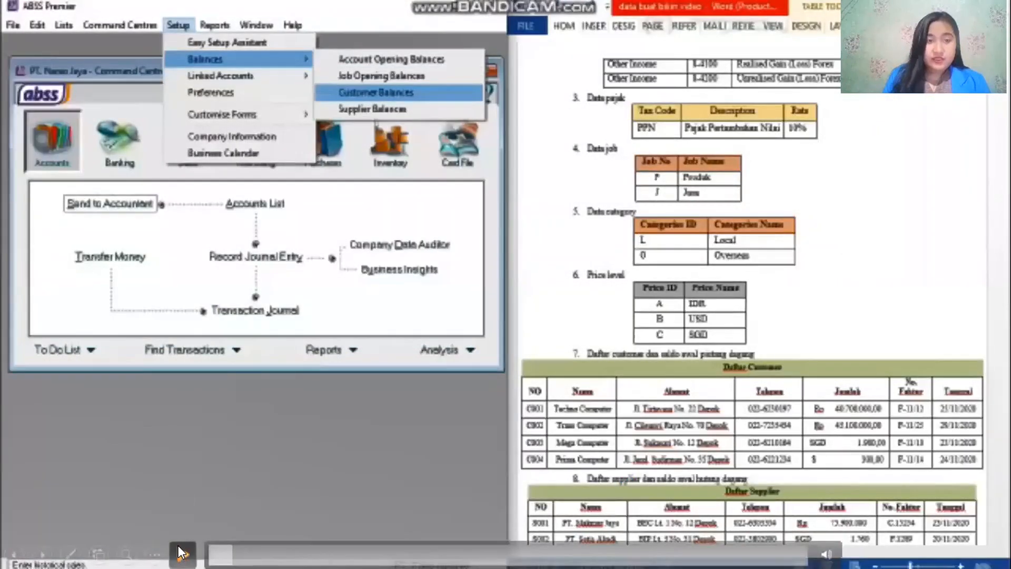
pyautogui.click(181, 552)
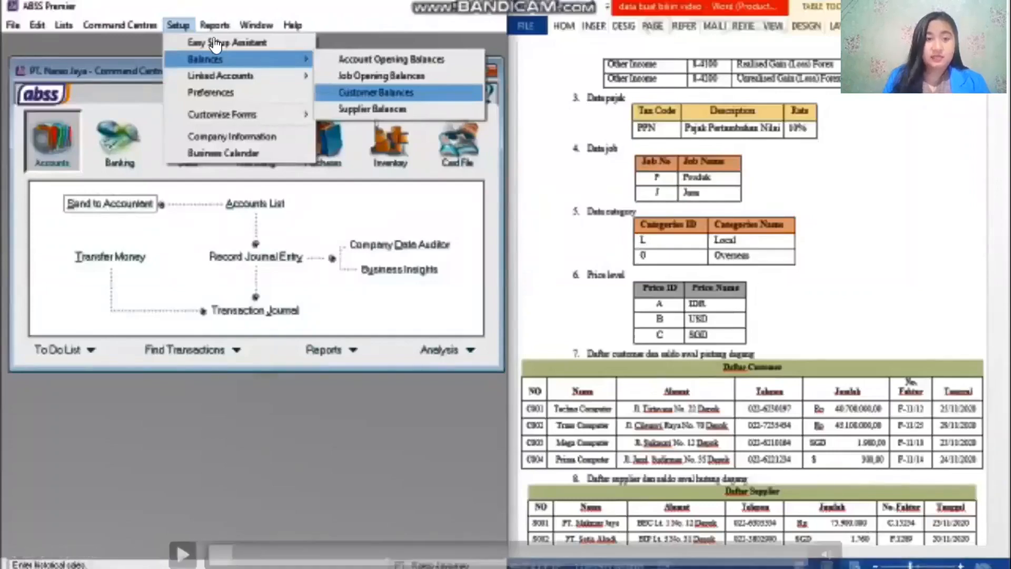
pyautogui.click(185, 546)
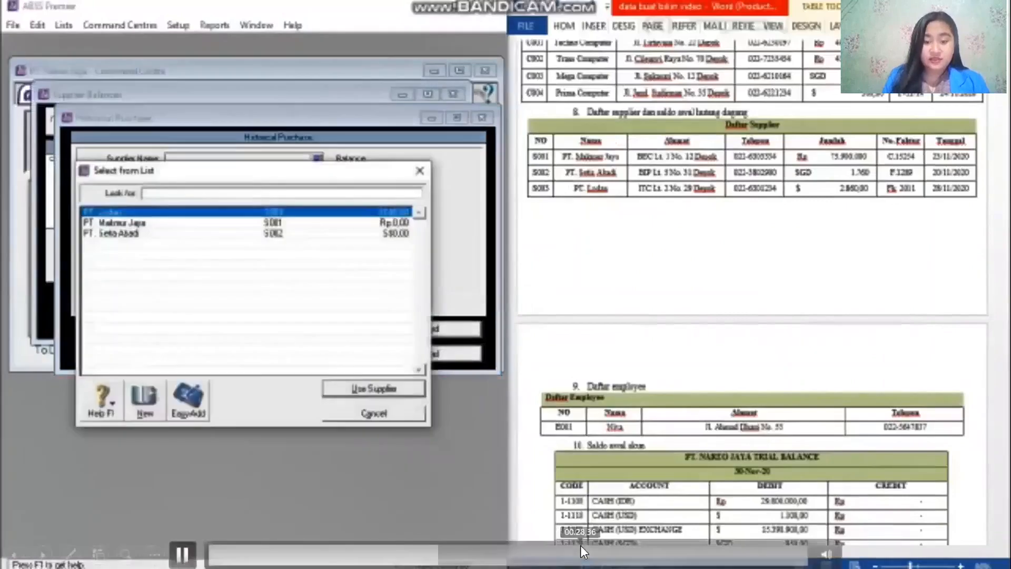
pyautogui.click(581, 550)
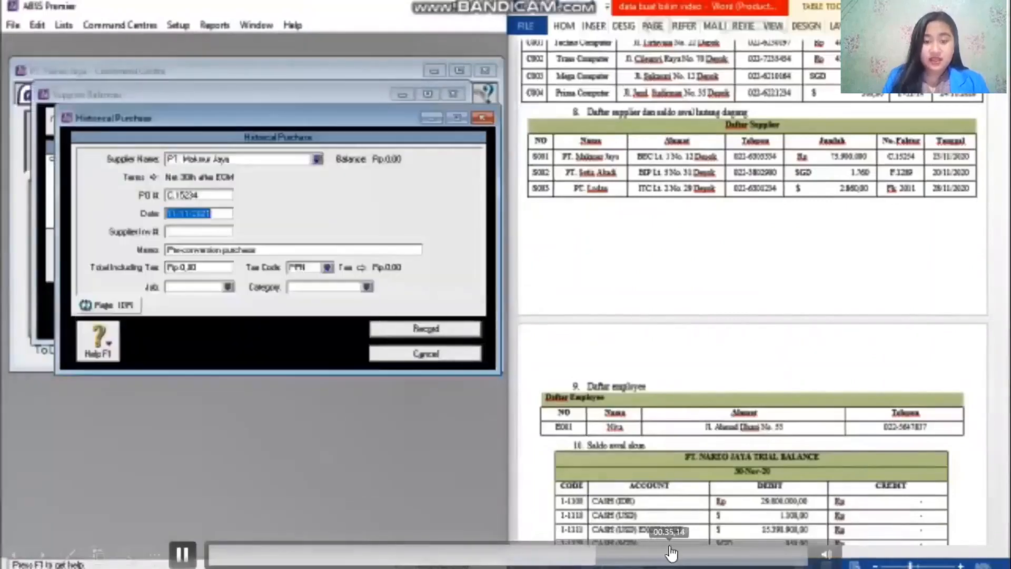
pyautogui.press('Right')
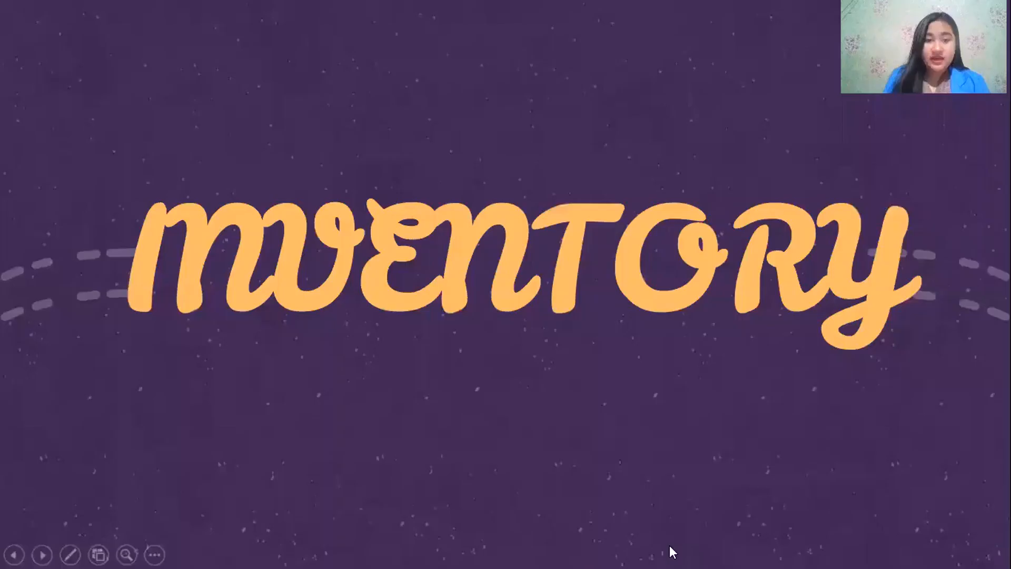
pyautogui.press('Right')
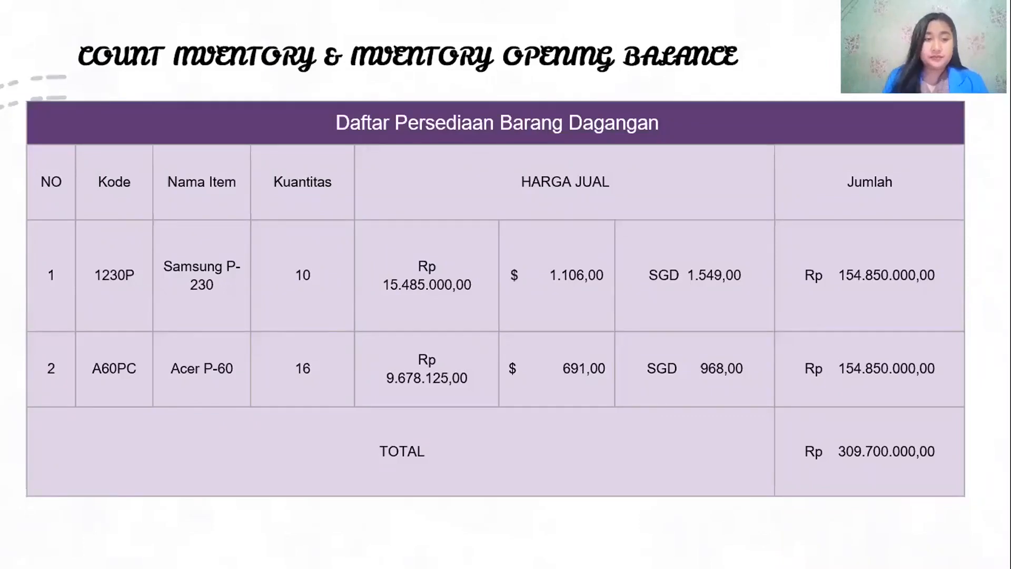
pyautogui.hotkey('alt', 'Tab')
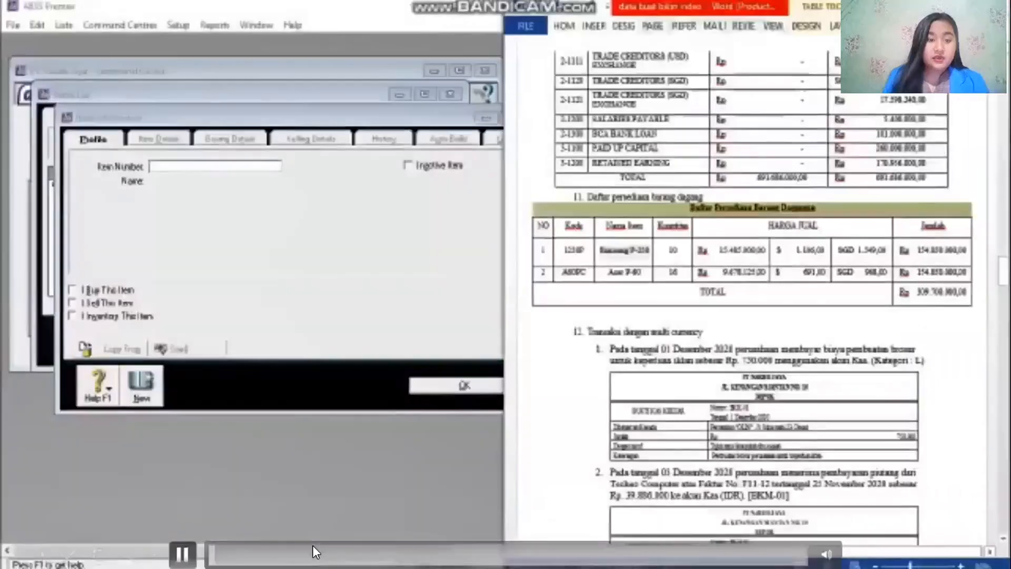
pyautogui.click(178, 552)
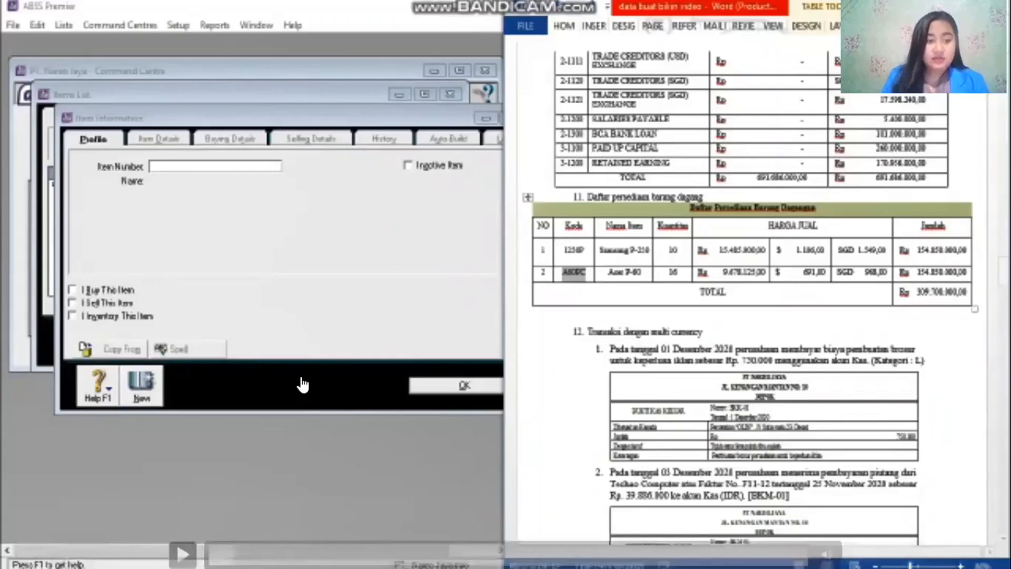
pyautogui.click(184, 552)
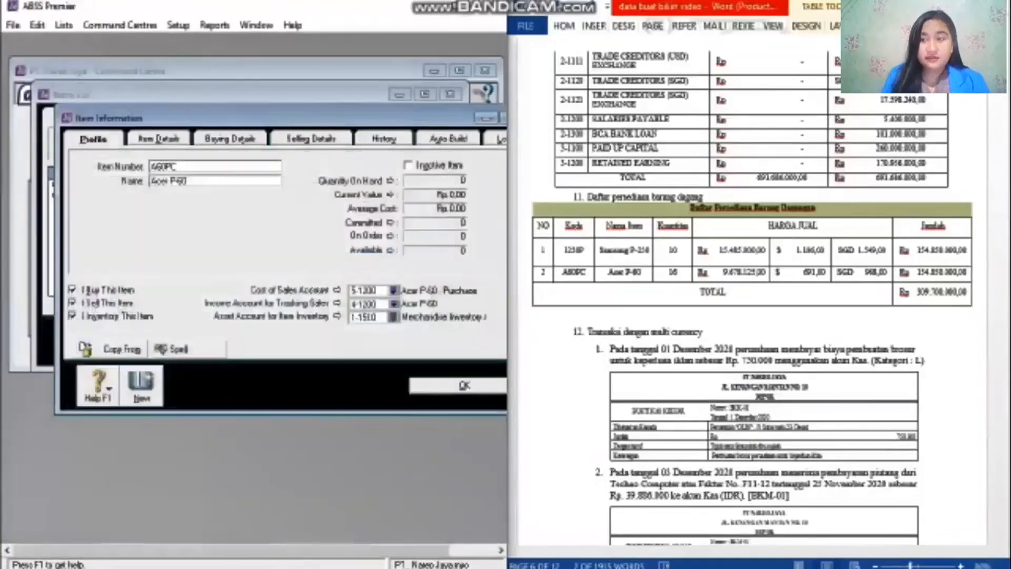
# Set the SGD selling price of item A60PC to 968, set price levels D, E and F to 0, and confirm the item
pyautogui.moveTo(153, 545)
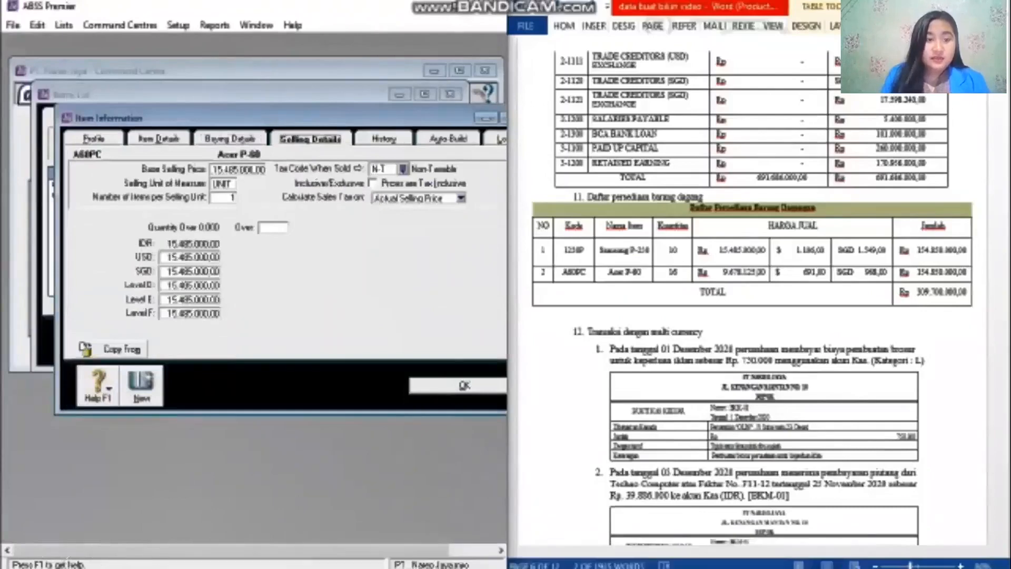
pyautogui.moveTo(222, 193)
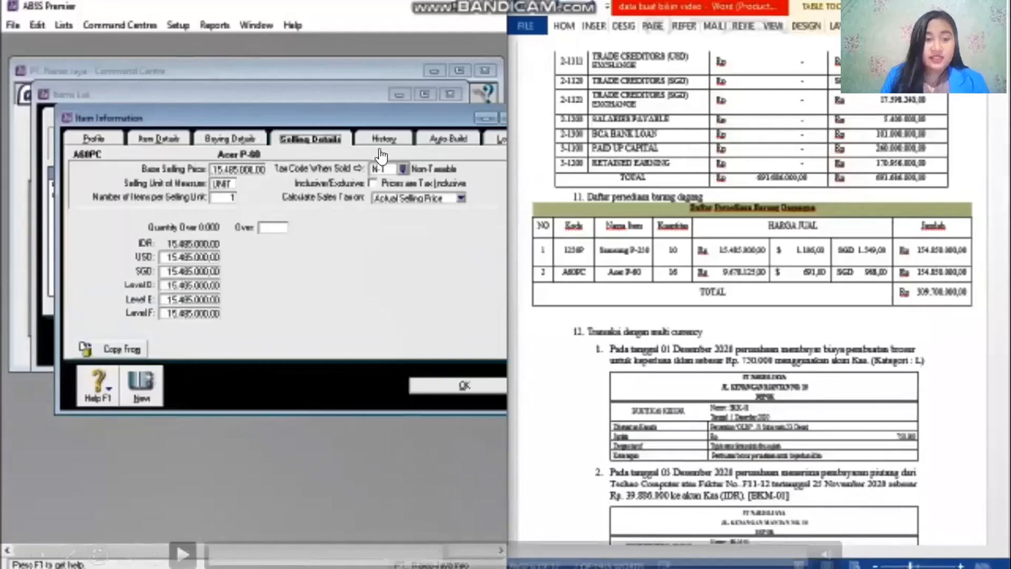
pyautogui.click(190, 551)
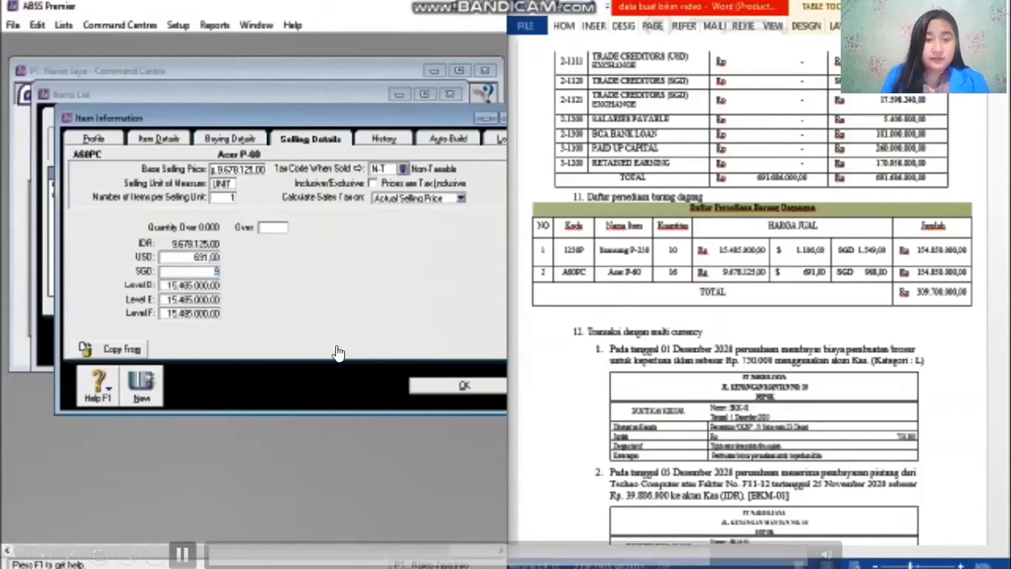
pyautogui.write('68')
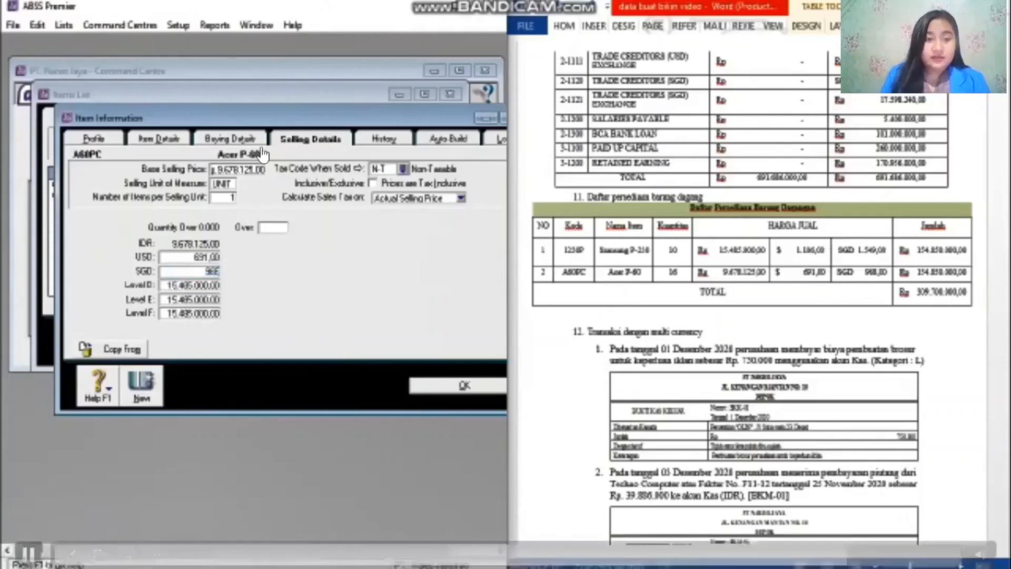
pyautogui.press('Tab')
pyautogui.write('0')
pyautogui.press('Tab')
pyautogui.write('0')
pyautogui.press('Tab')
pyautogui.write('0')
pyautogui.press('Tab')
pyautogui.click(462, 386)
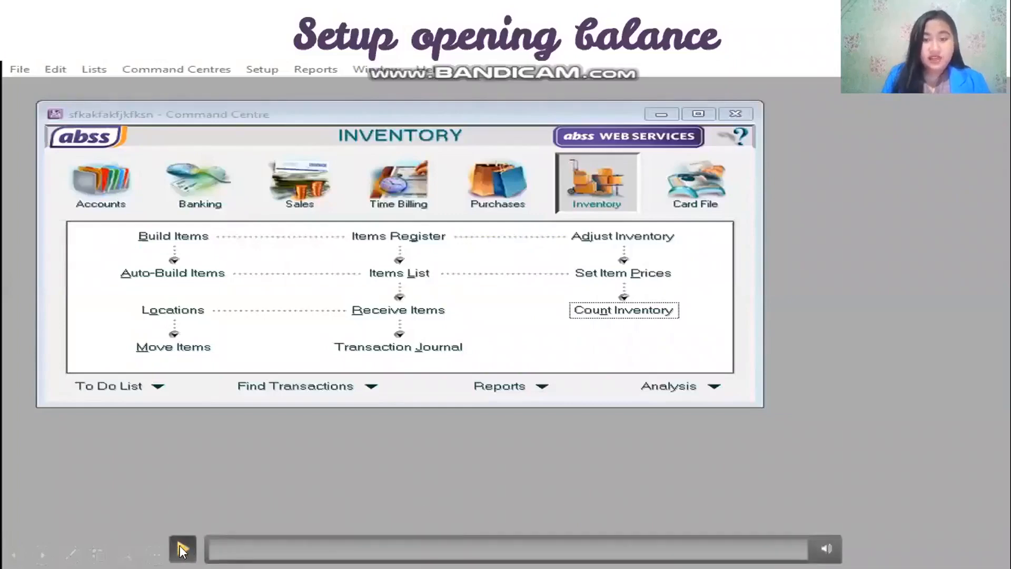
# Enter 15 as the counted quantity for Acer P-60 (A60PC) in the inventory count
pyautogui.click(182, 550)
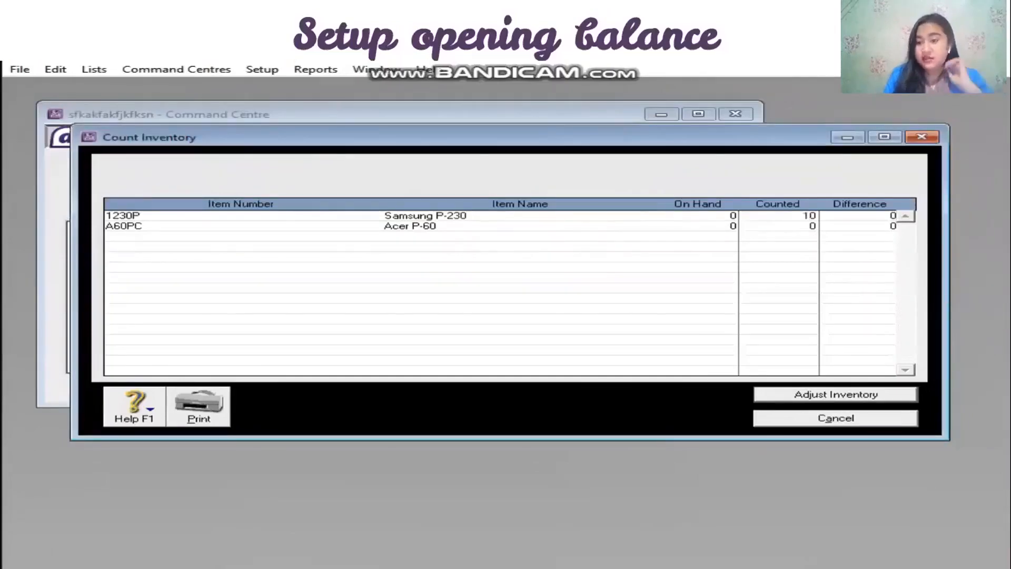
pyautogui.write('15')
pyautogui.press('Tab')
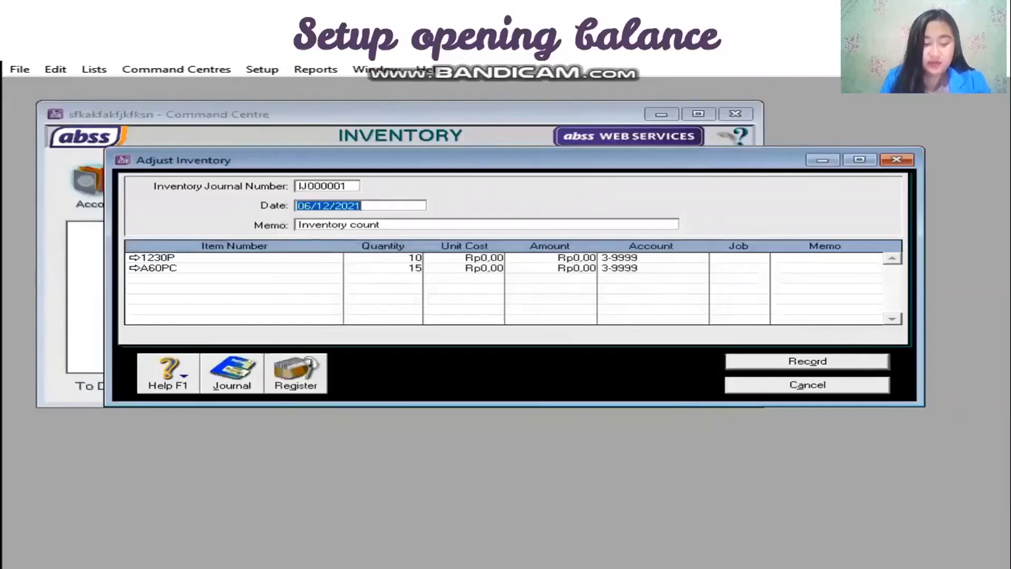
# Date the inventory adjustment 01/01/2020 and enter 15485 in the amount for item 1230P
pyautogui.write('01/01/2020')
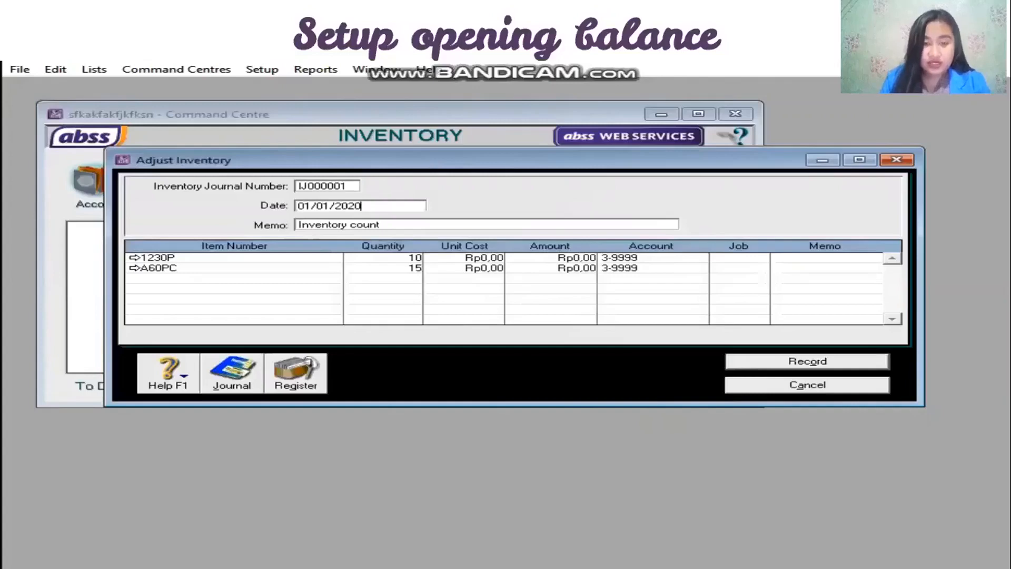
pyautogui.click(577, 258)
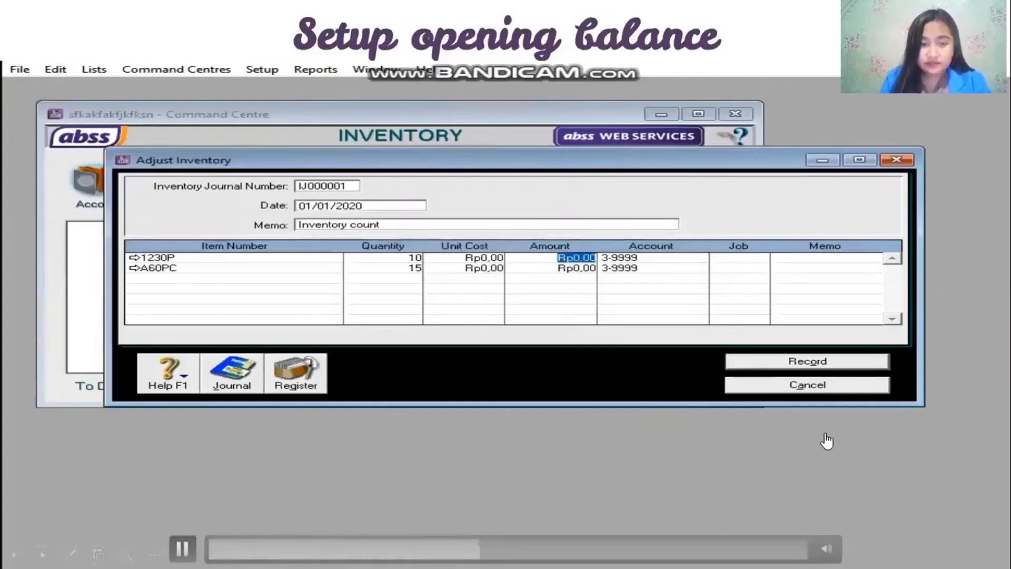
pyautogui.write('15485')
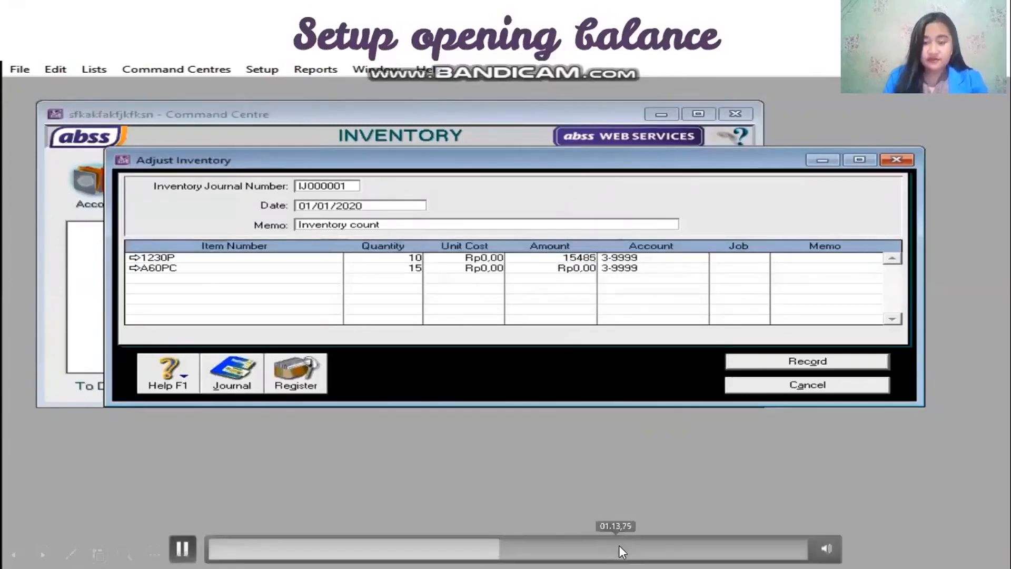
# Go to slide 3 of the transaction data presentation in PowerPoint
pyautogui.click(621, 548)
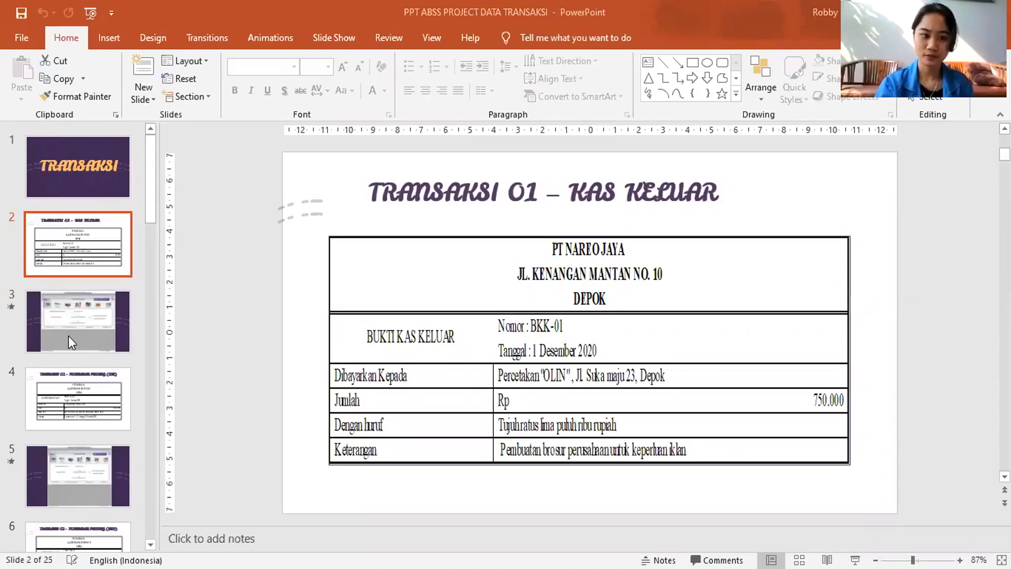
pyautogui.click(96, 325)
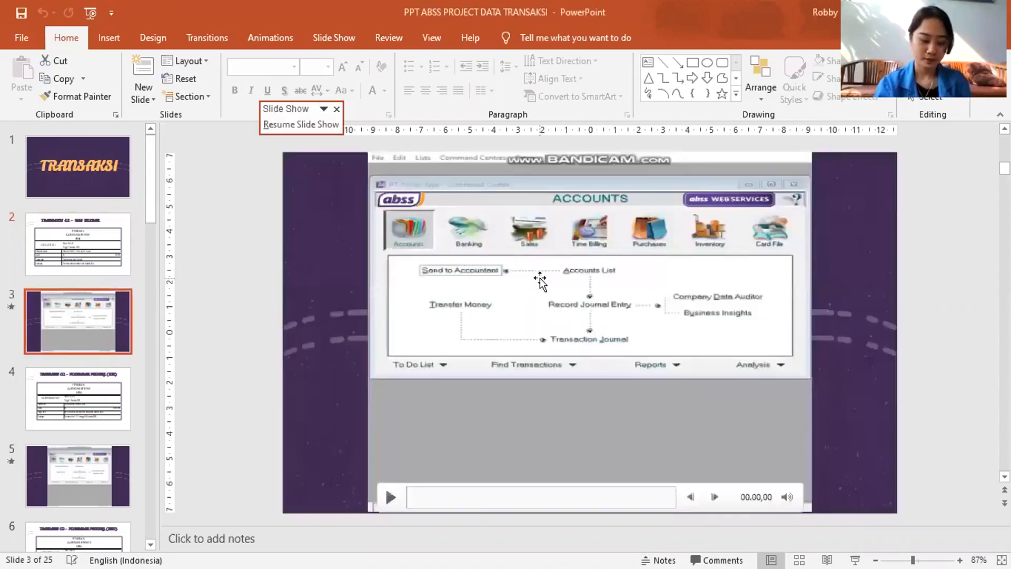
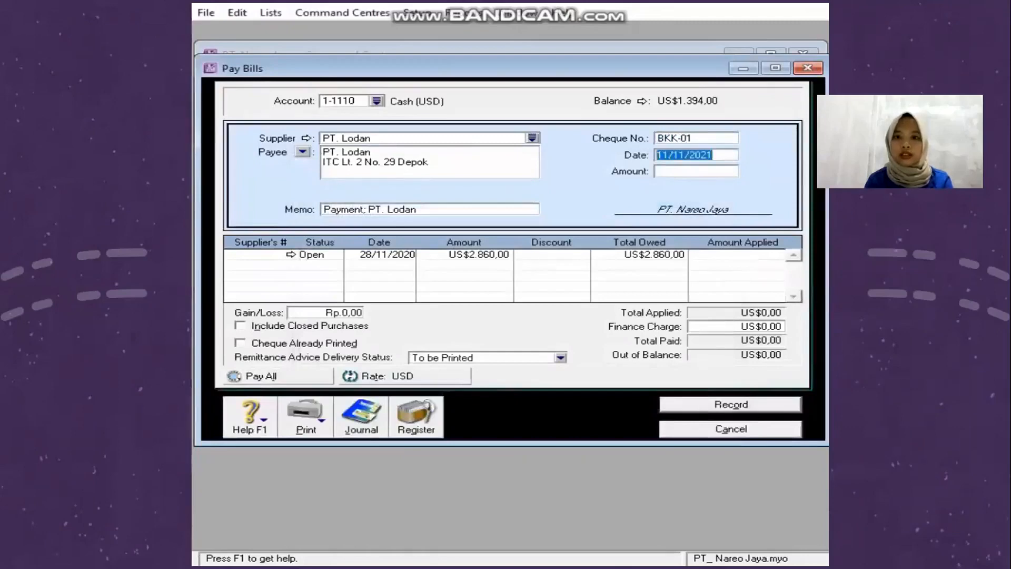
# Date the bill payment to PT. Lodan 06/12/2020 and set its amount to US$2.860,00
pyautogui.write('6')
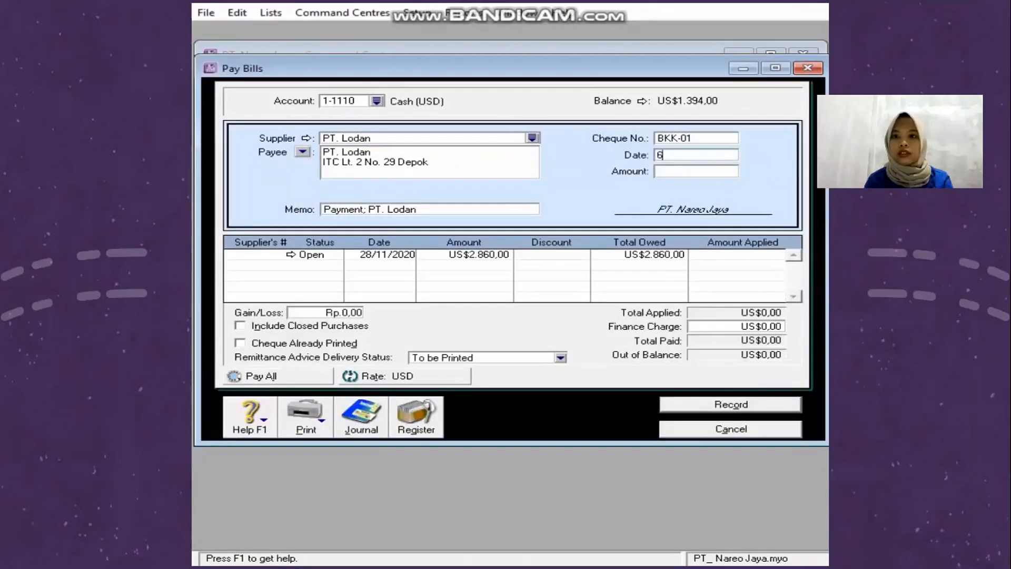
pyautogui.write('/12/2')
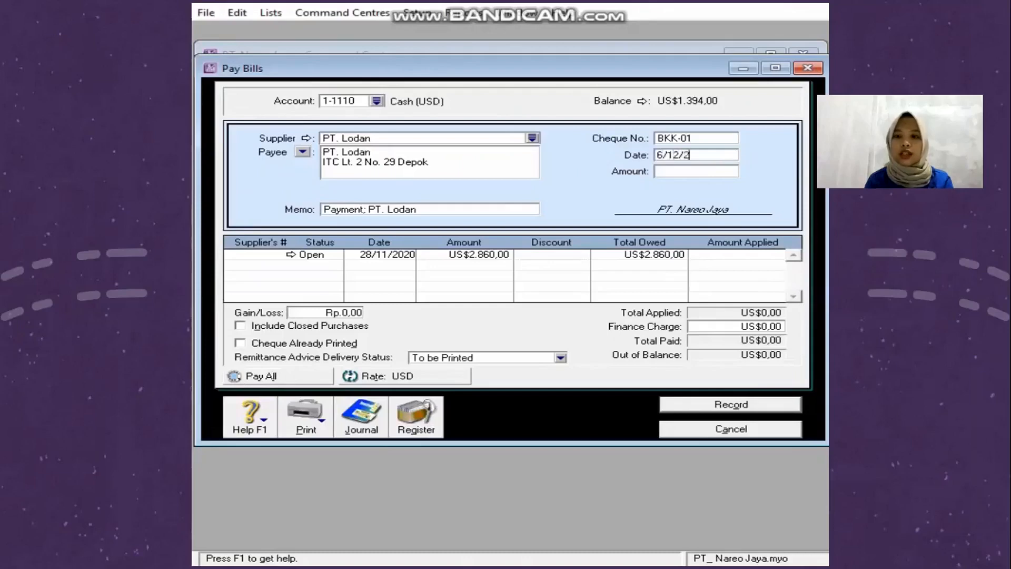
pyautogui.press('Tab')
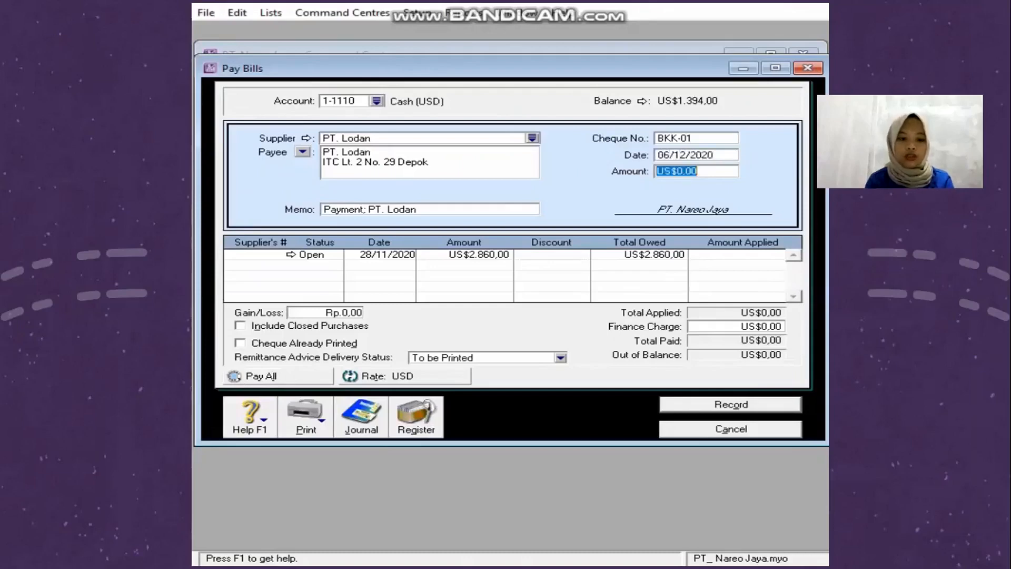
pyautogui.write('2.8')
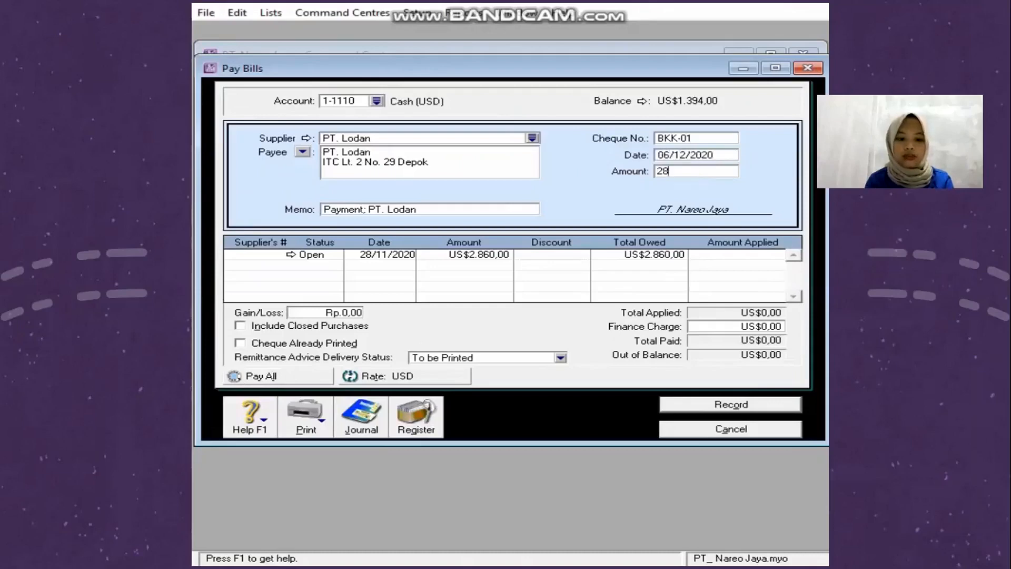
pyautogui.write('60')
pyautogui.press('Tab')
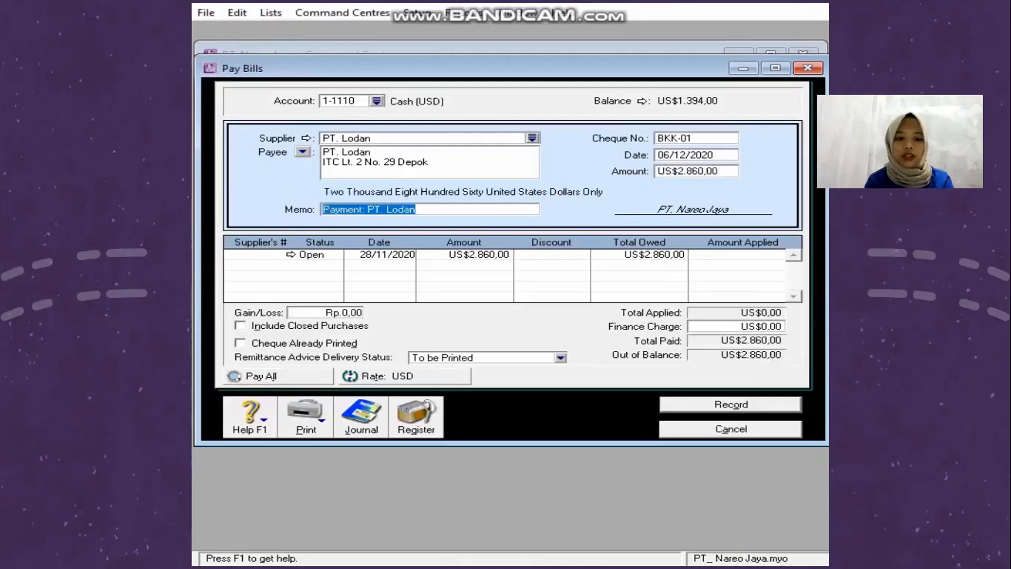
# Apply the full US$2.860,00 payment to PT. Lodan's open purchase dated 28/11/2020
pyautogui.click(675, 138)
pyautogui.press('Tab')
pyautogui.press('Tab')
pyautogui.press('Tab')
pyautogui.press('Tab')
pyautogui.press('Tab')
pyautogui.press('Tab')
pyautogui.press('Tab')
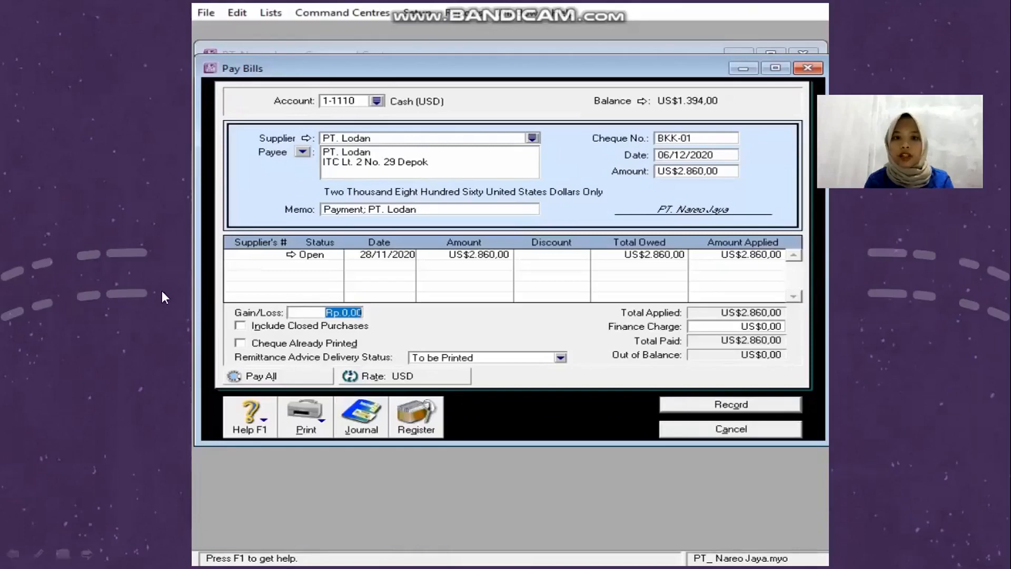
# Review the Transaksi 05 computer service note and the Transaksi 06 cash purchase note in the slideshow
pyautogui.moveTo(323, 507)
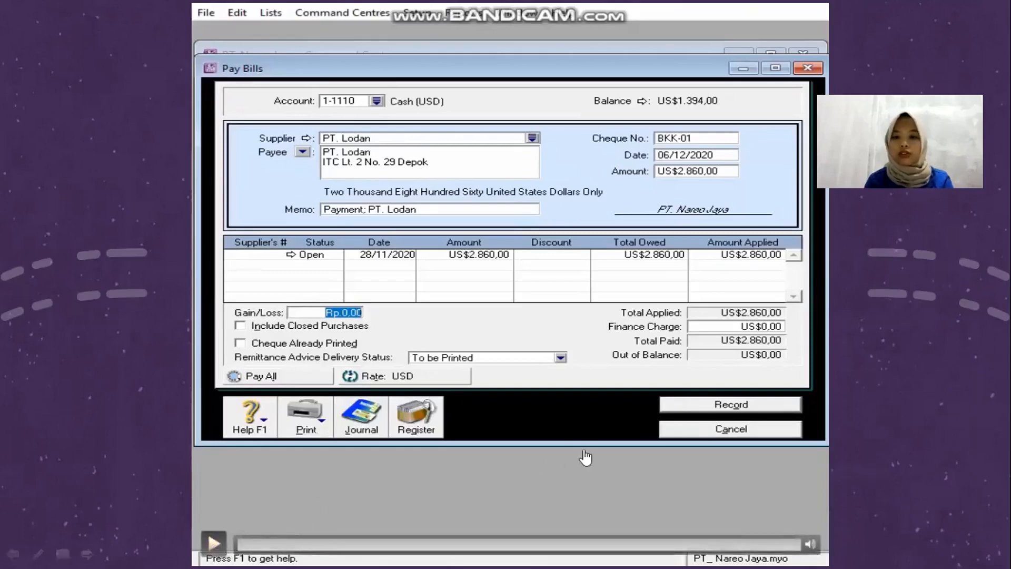
pyautogui.press('Right')
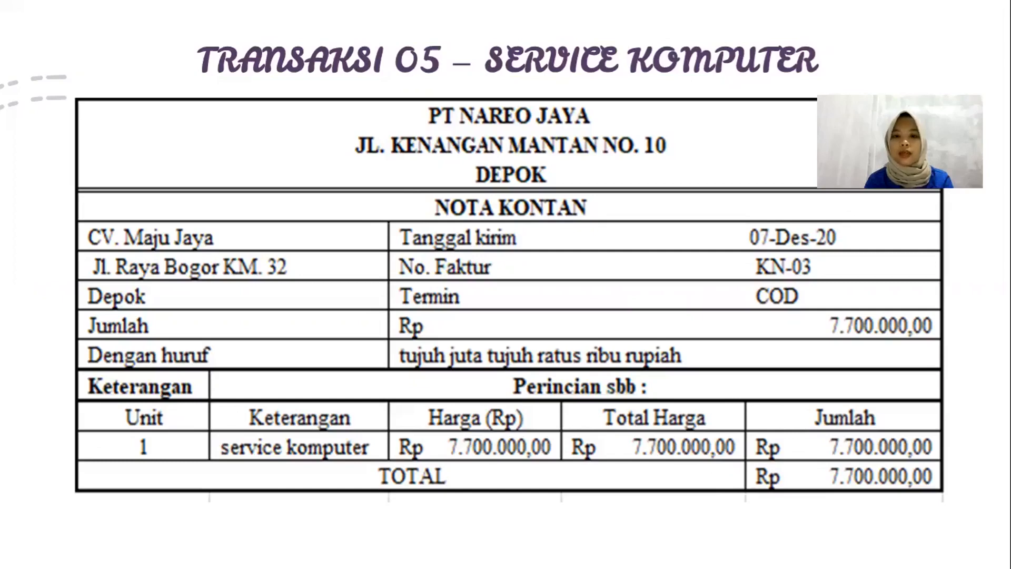
pyautogui.click(628, 324)
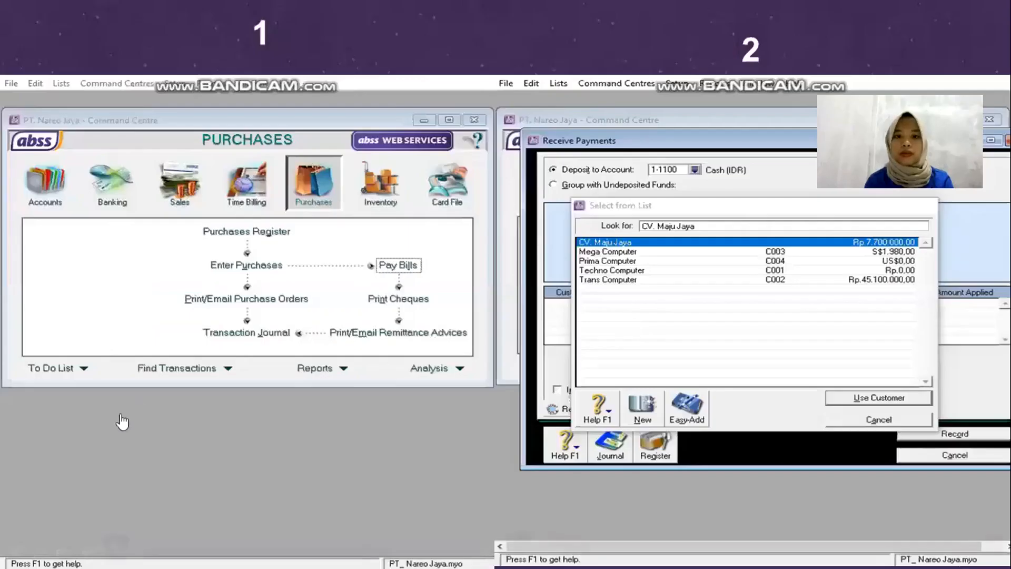
pyautogui.moveTo(178, 545)
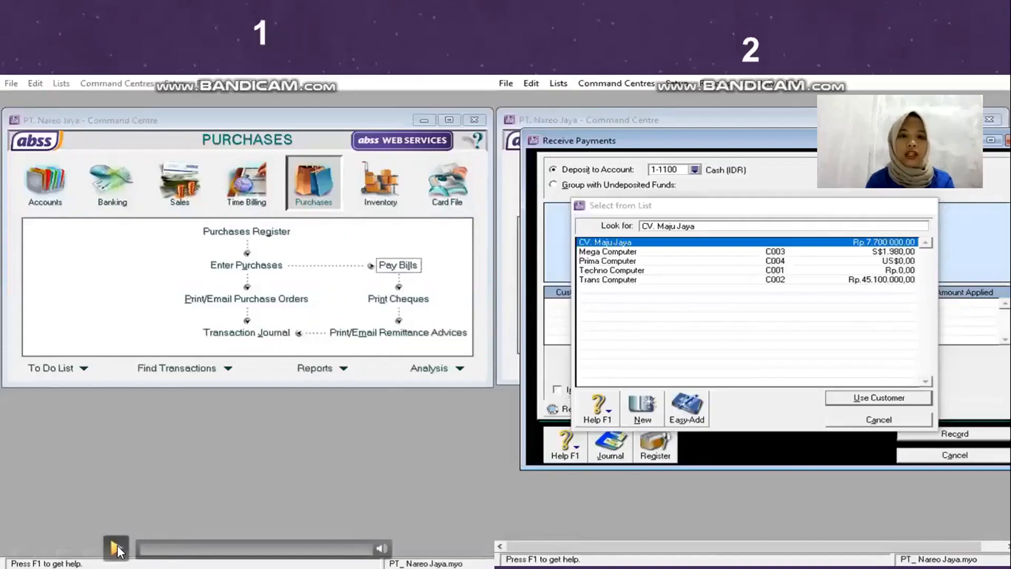
pyautogui.press('Right')
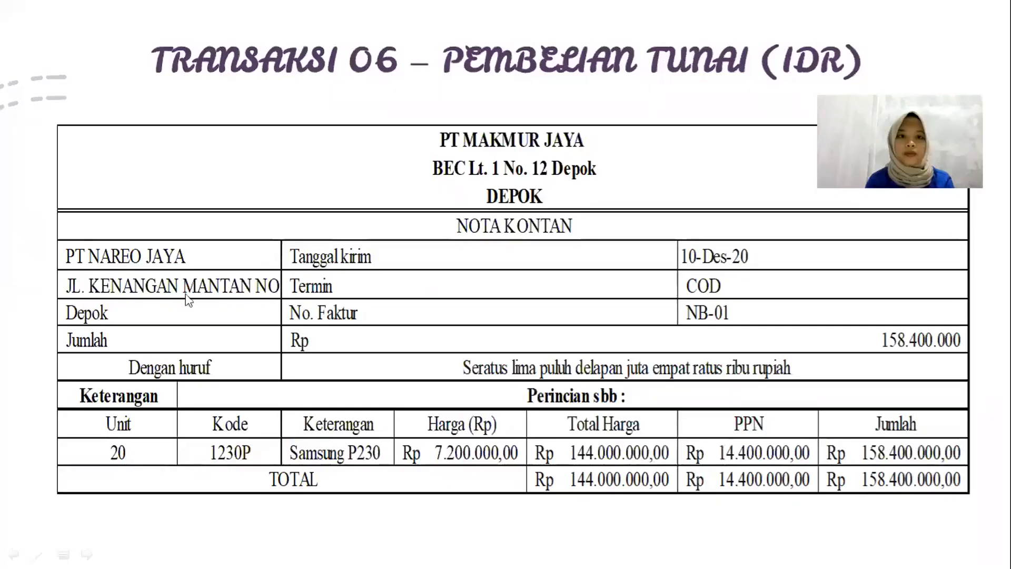
pyautogui.press('Right')
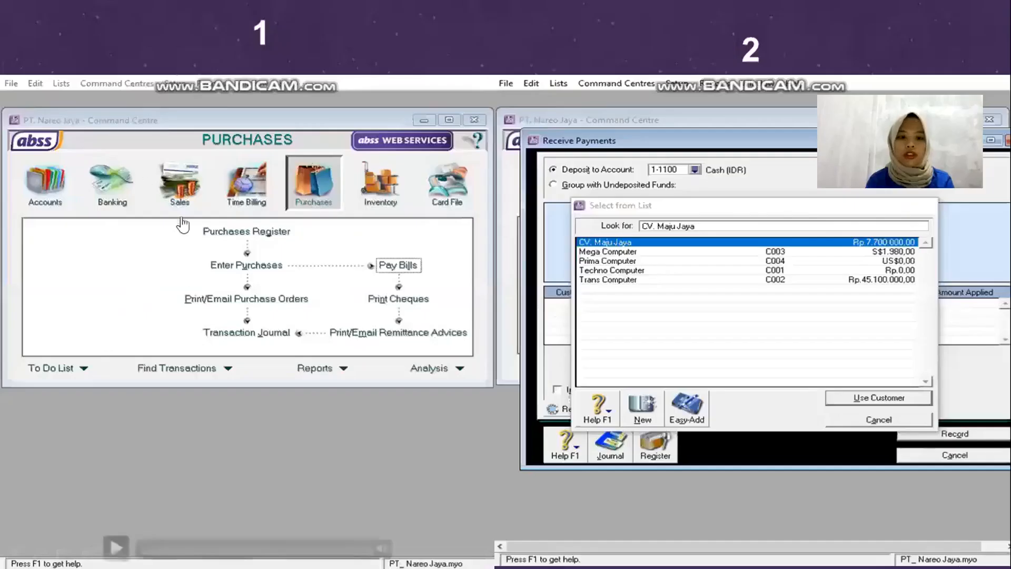
# Add a SERVICE KOMPUTER line to CV. Maju Jaya's service invoice and allocate it to account 4-3000 Service/Repair Equipment
pyautogui.click(117, 546)
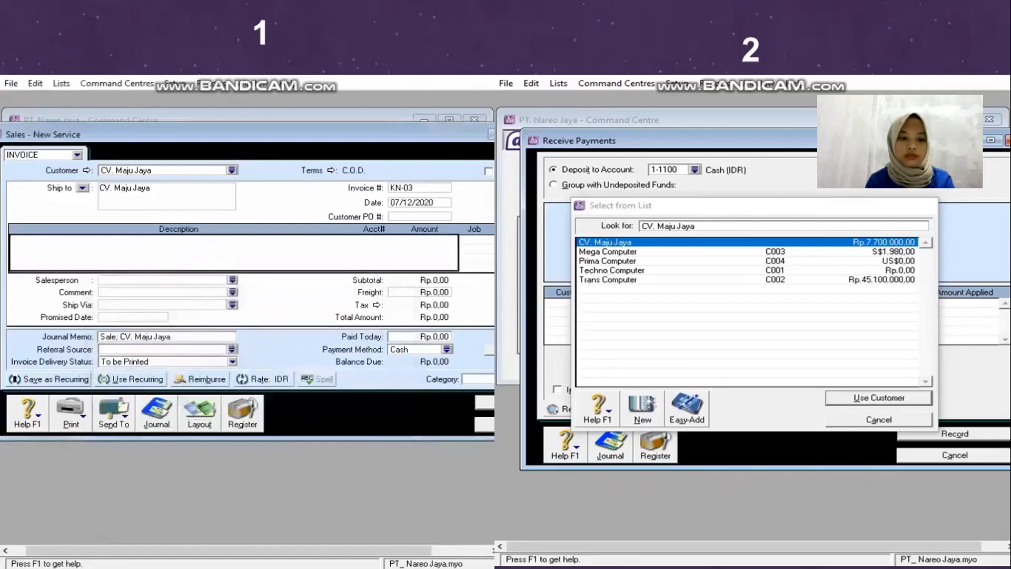
pyautogui.write('SERVI')
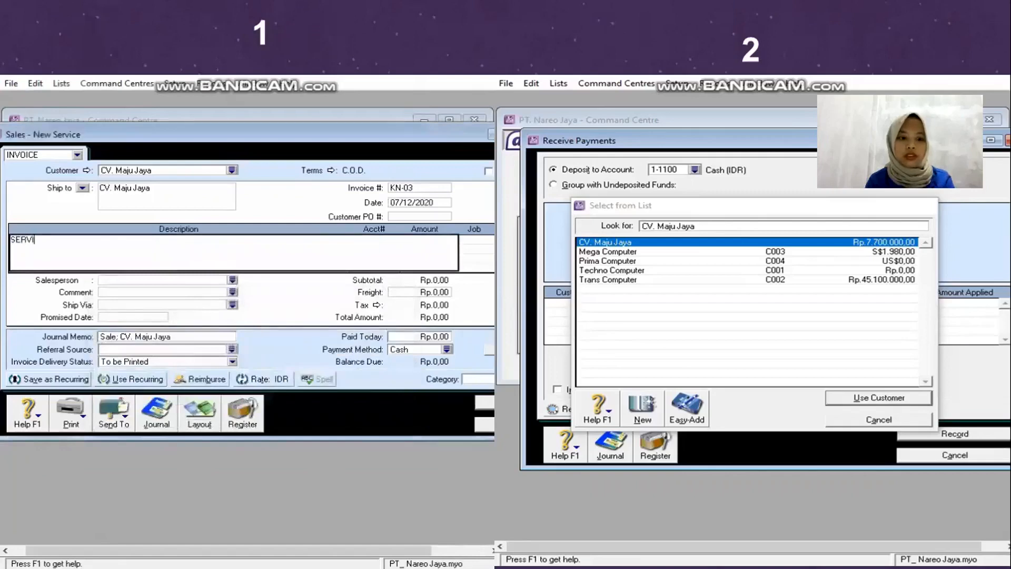
pyautogui.write('CE KOM')
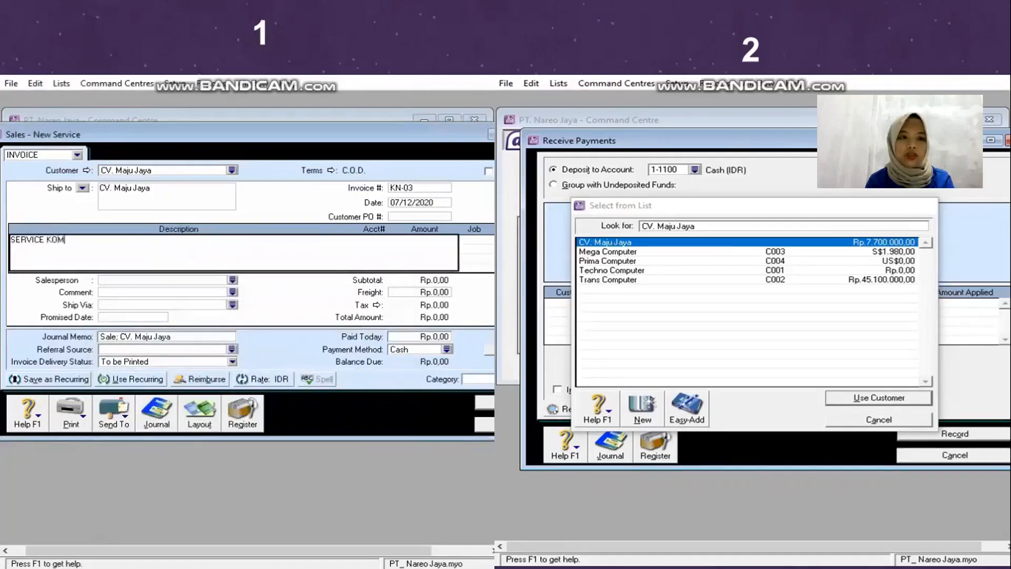
pyautogui.write('PUTER')
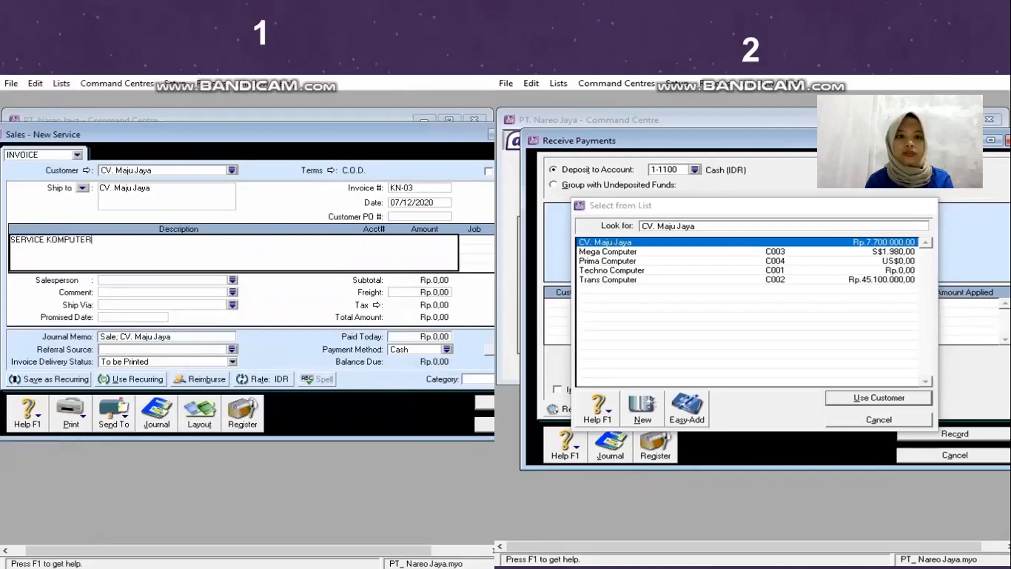
pyautogui.press('Tab')
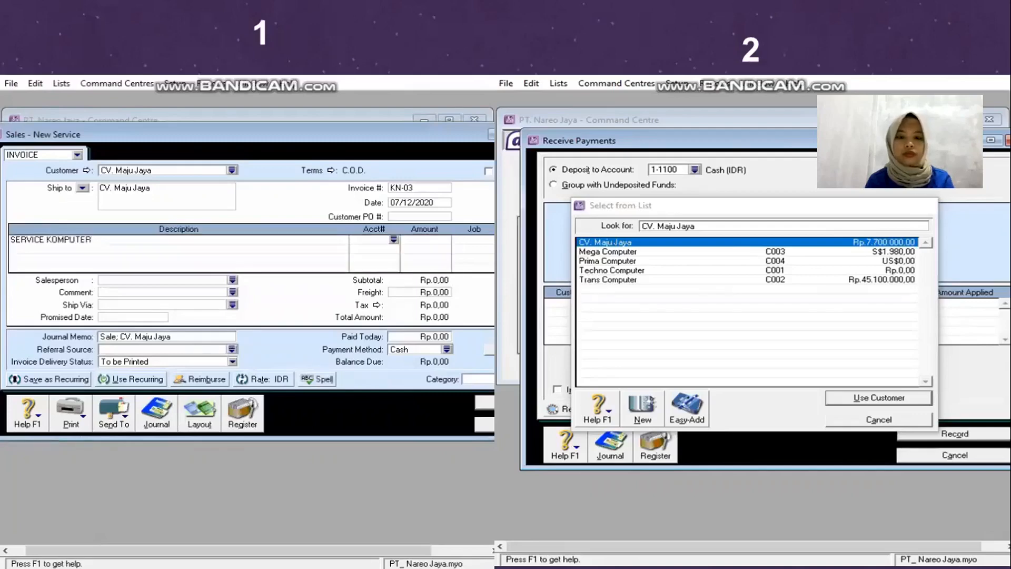
pyautogui.press('Tab')
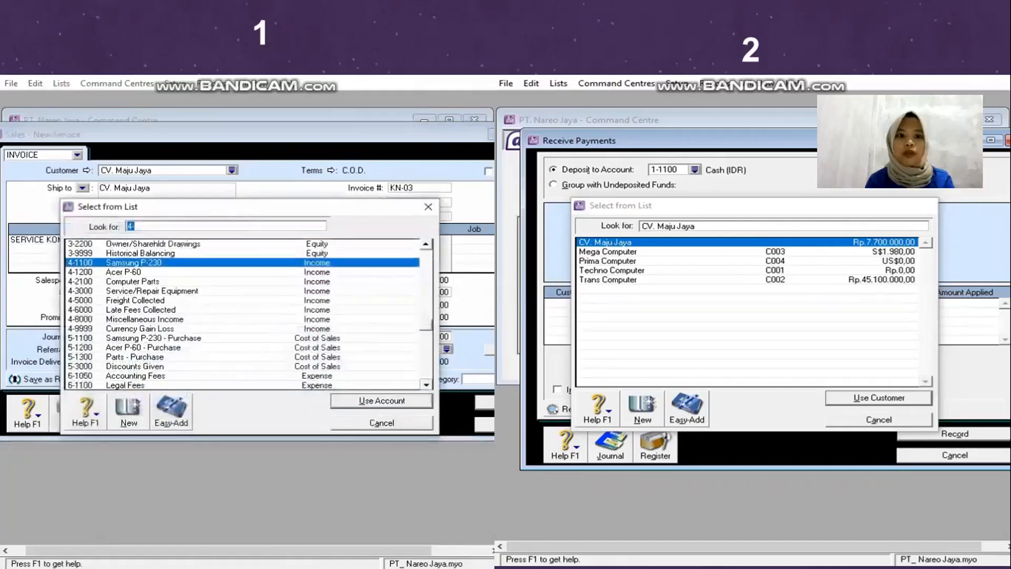
pyautogui.write('4-3000')
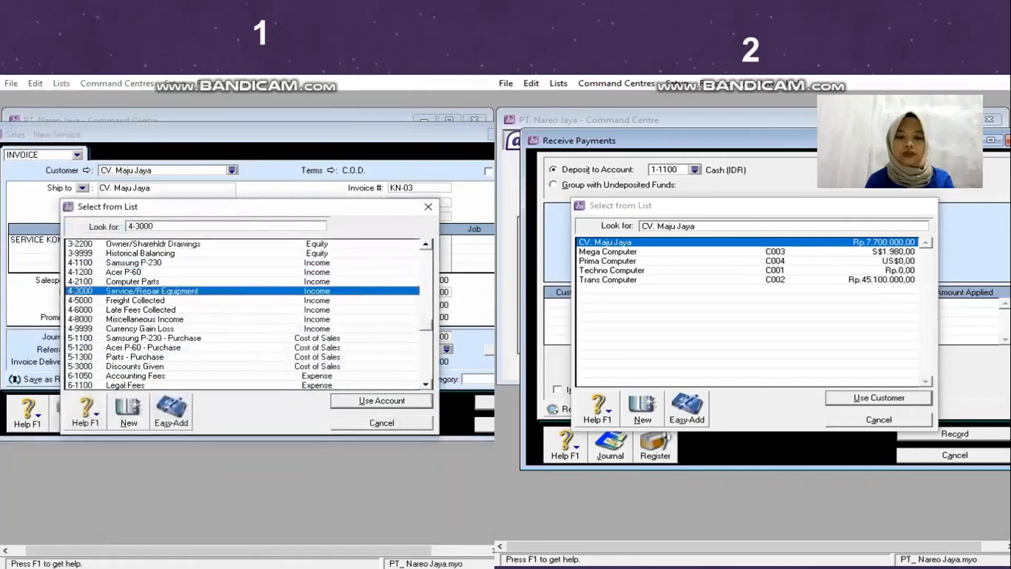
pyautogui.click(381, 401)
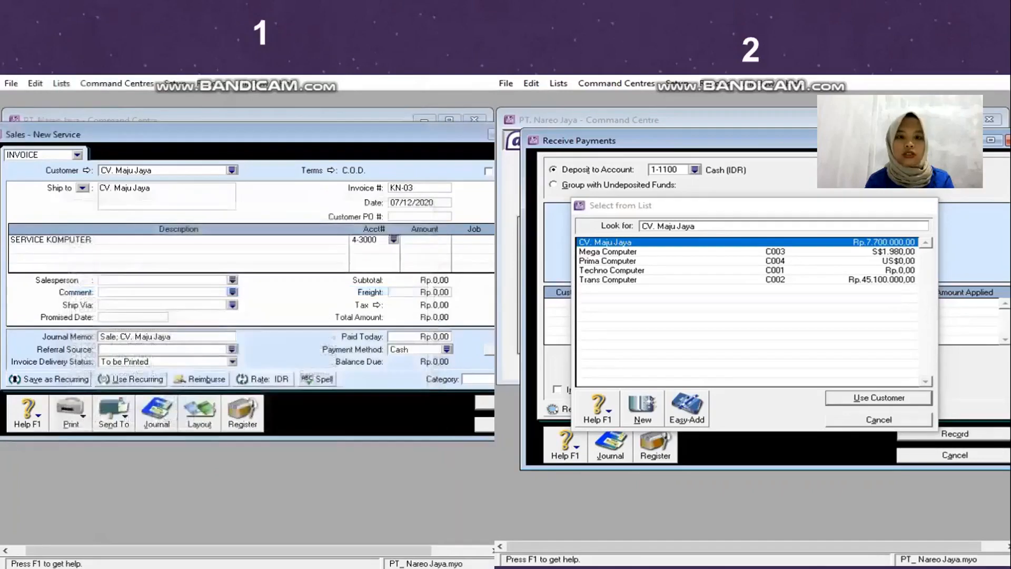
# Set the service line's amount to Rp.7.700.000,00 with job J, and assign category L to the invoice
pyautogui.click(436, 240)
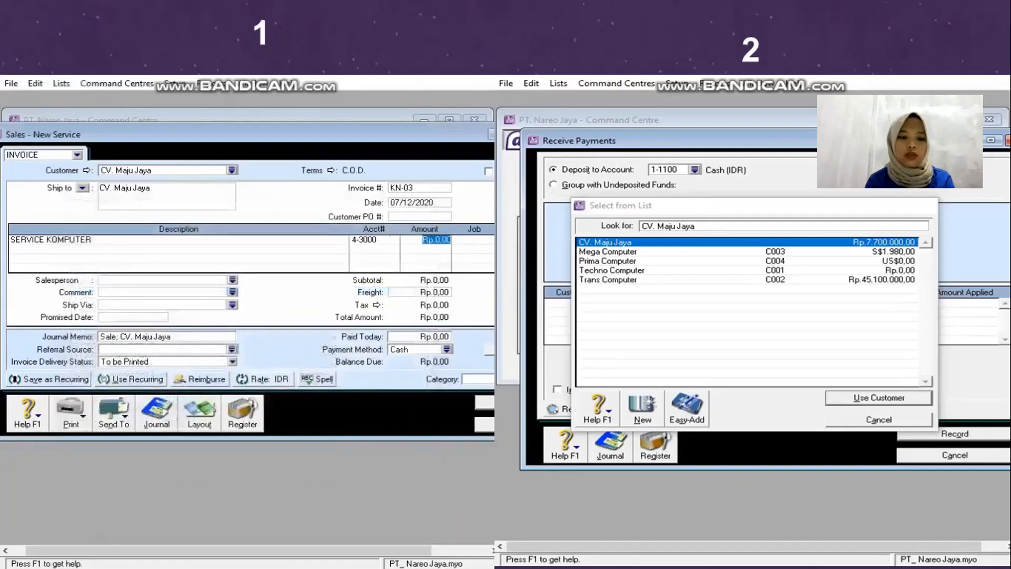
pyautogui.write('7.70')
pyautogui.write('0.000')
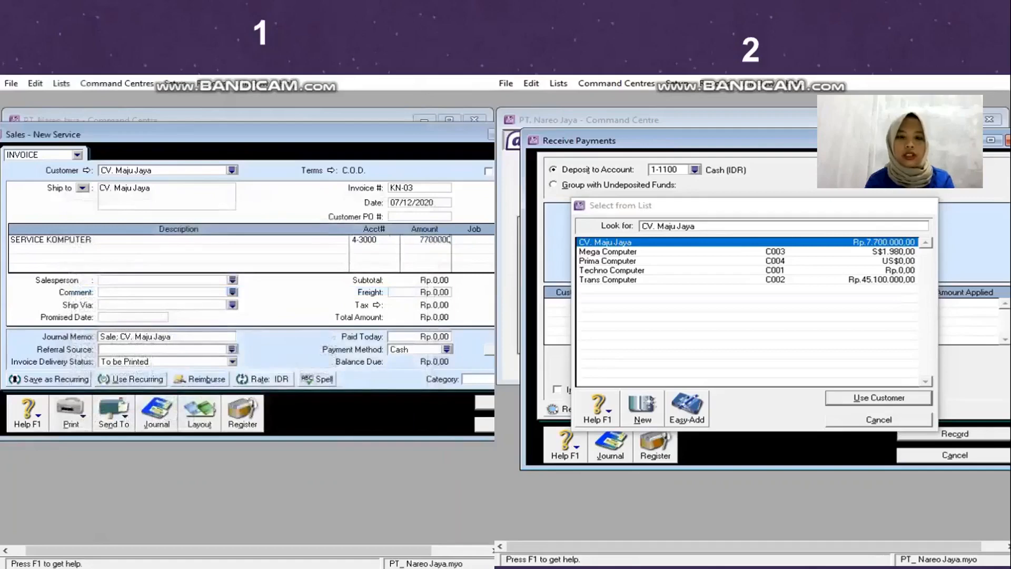
pyautogui.press('Return')
pyautogui.click(426, 239)
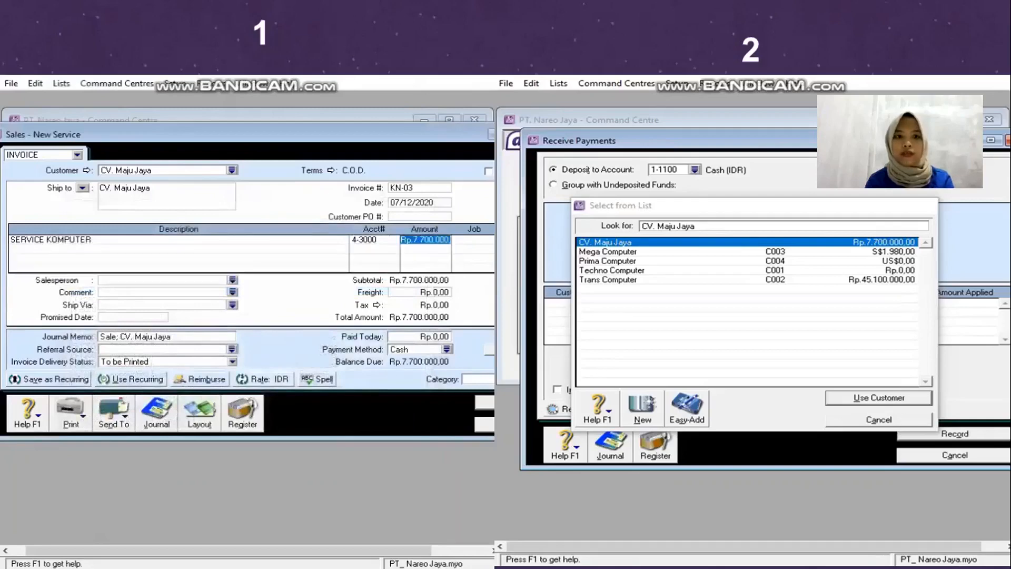
pyautogui.press('Tab')
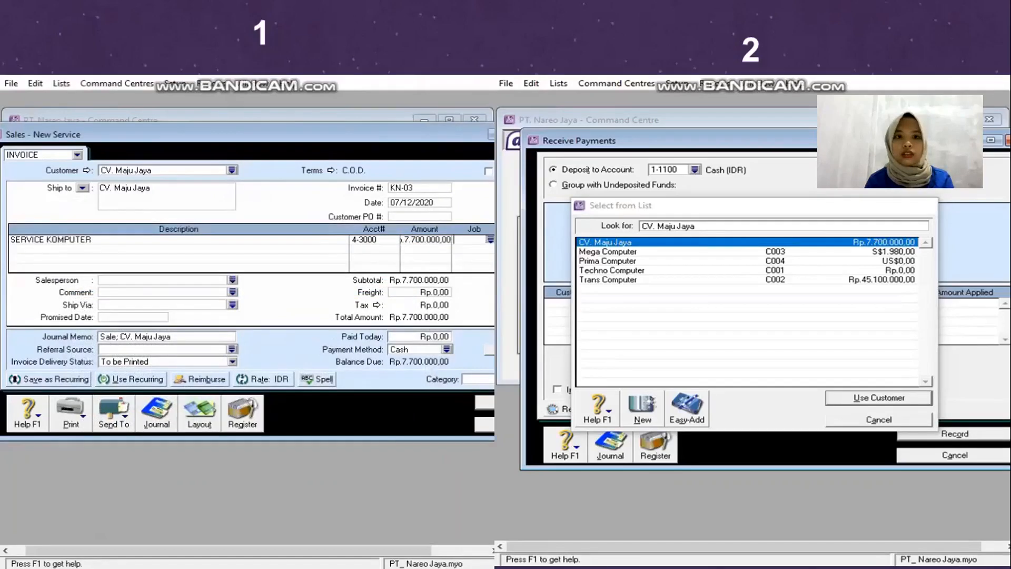
pyautogui.click(491, 239)
pyautogui.write('J')
pyautogui.press('Return')
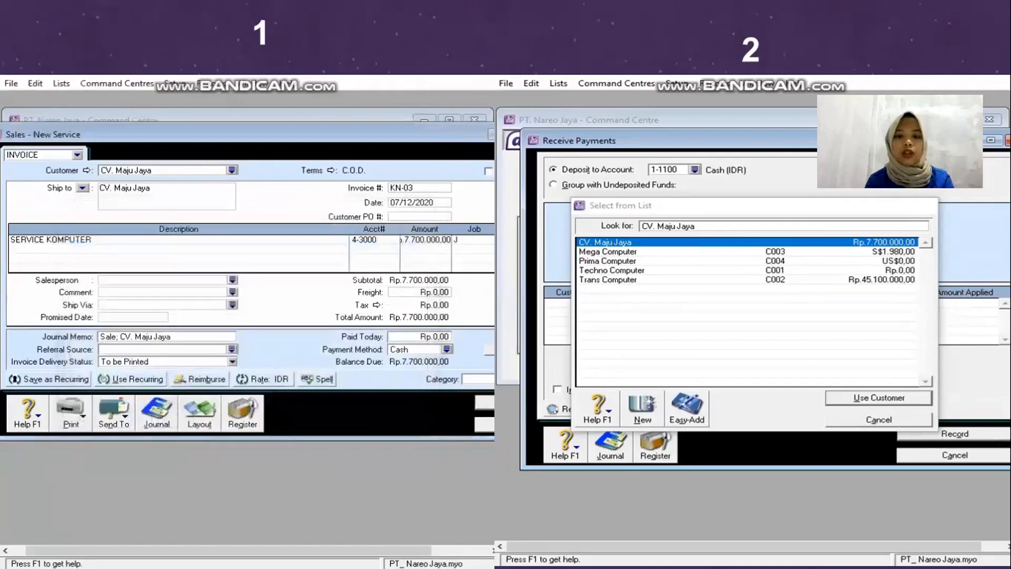
pyautogui.write('L')
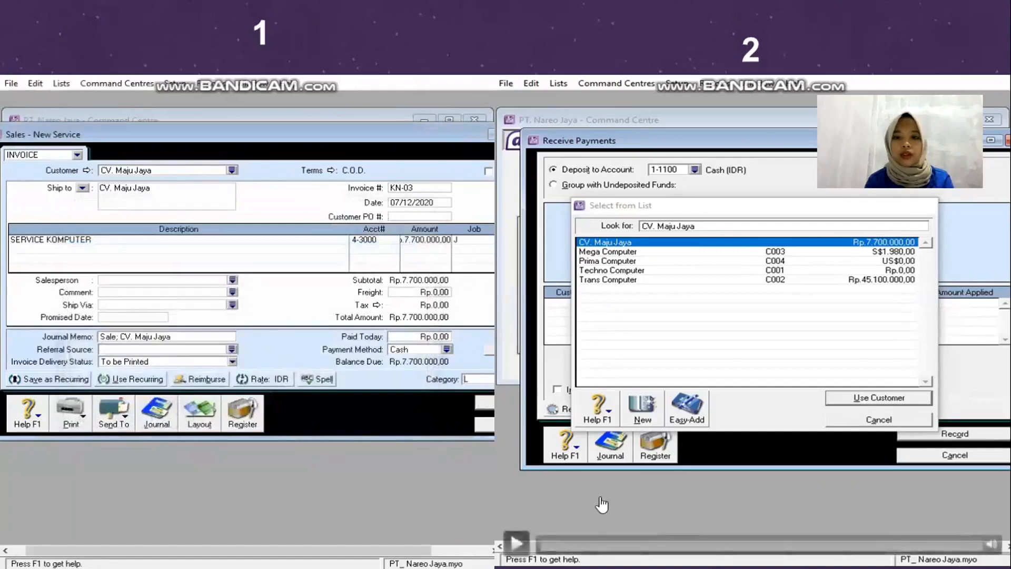
# Enter Rp.7.700.000,00 as the amount received from CV. Maju Jaya
pyautogui.click(515, 543)
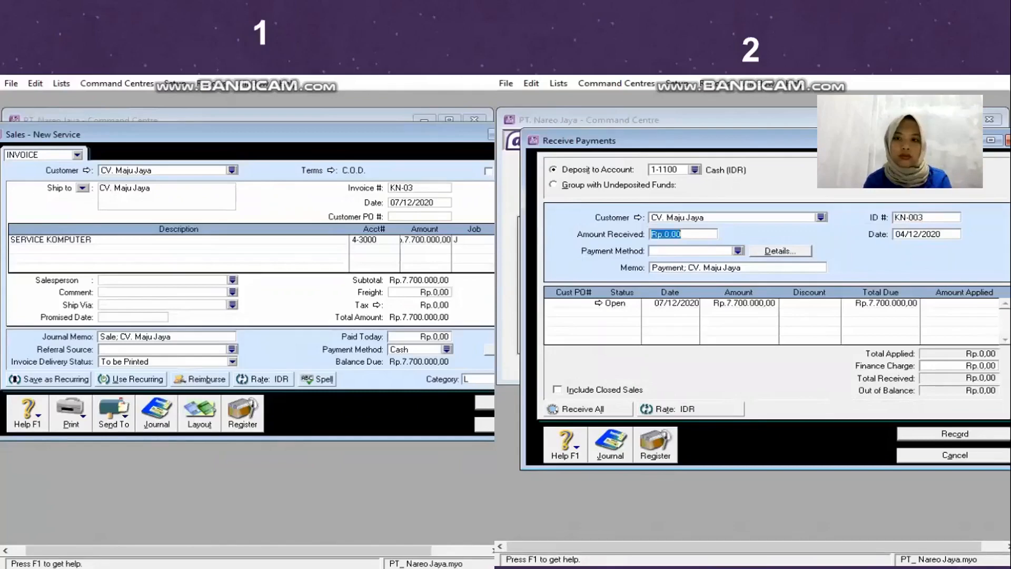
pyautogui.write('7')
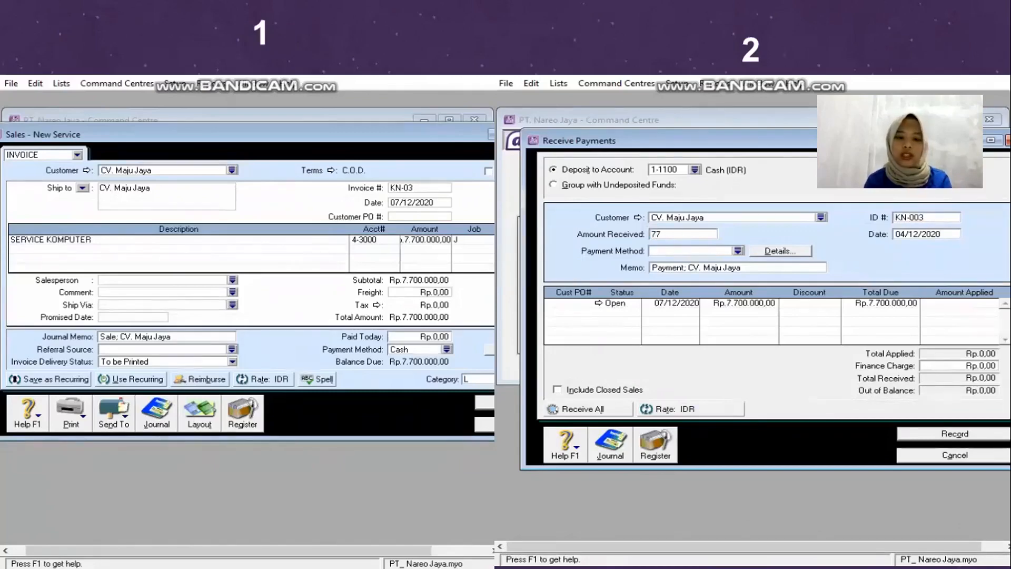
pyautogui.write('.700.000000')
pyautogui.press('Tab')
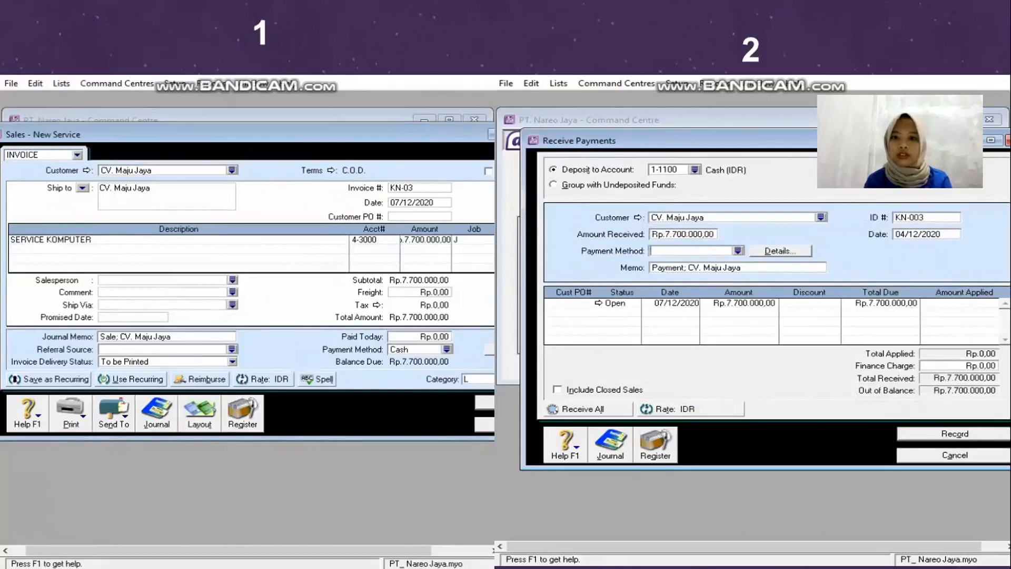
# Record the customer payment with method American Express, deposited to account 1-1200 Bank (IDR)
pyautogui.click(738, 250)
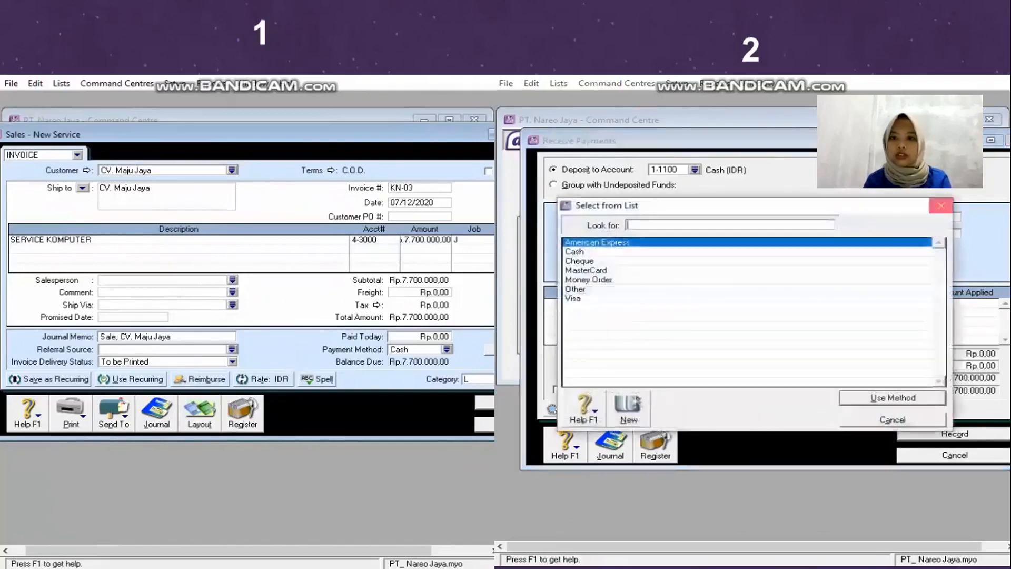
pyautogui.press('Return')
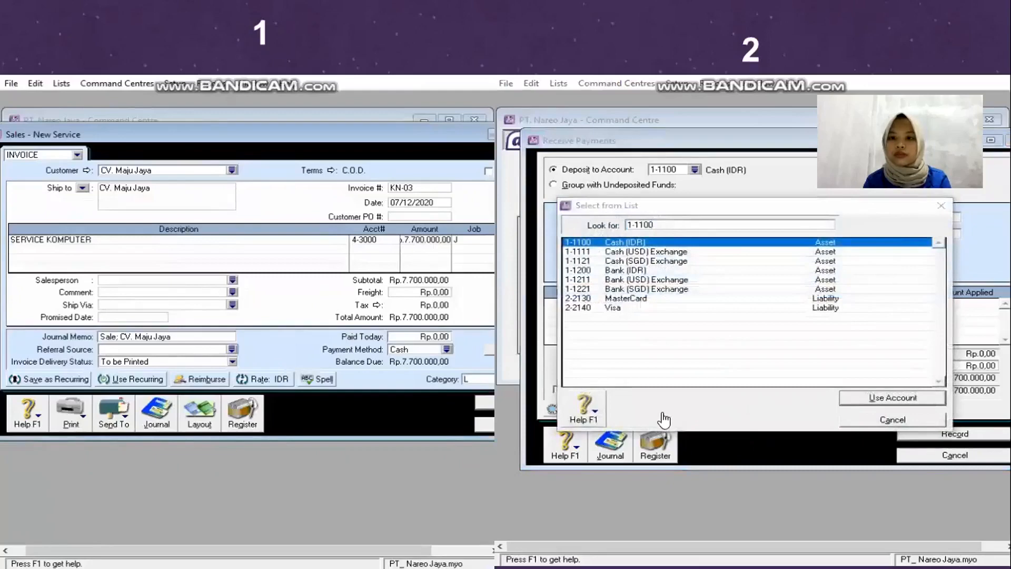
pyautogui.moveTo(661, 419)
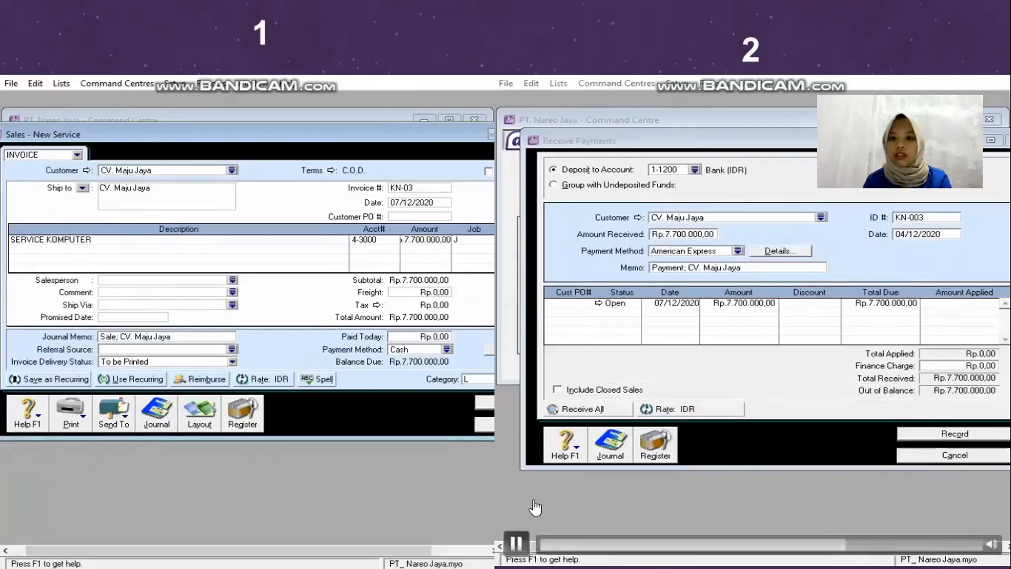
pyautogui.click(516, 547)
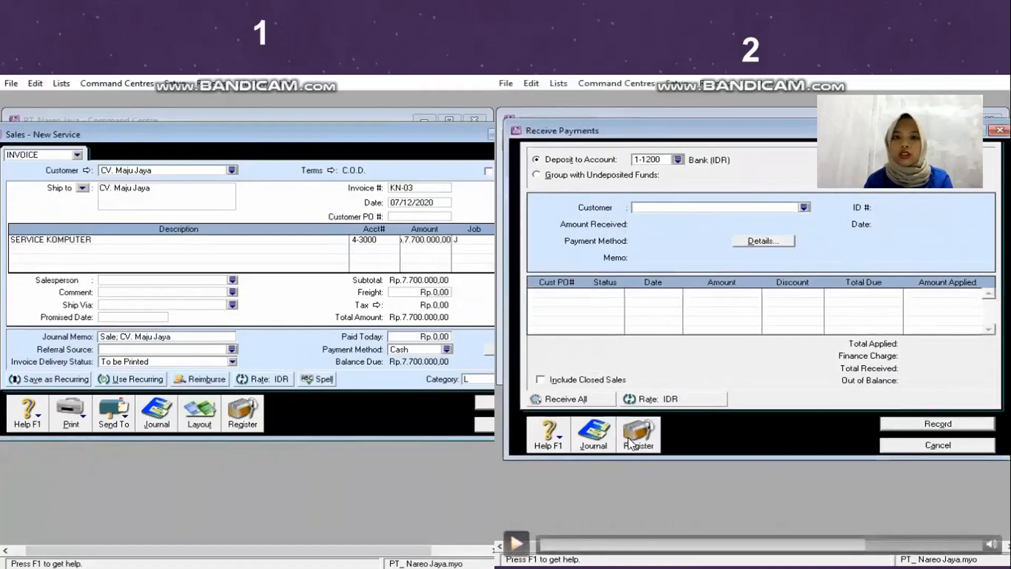
# Review the Transaksi 06 cash purchase note in the slideshow and open a new purchase bill
pyautogui.press('Right')
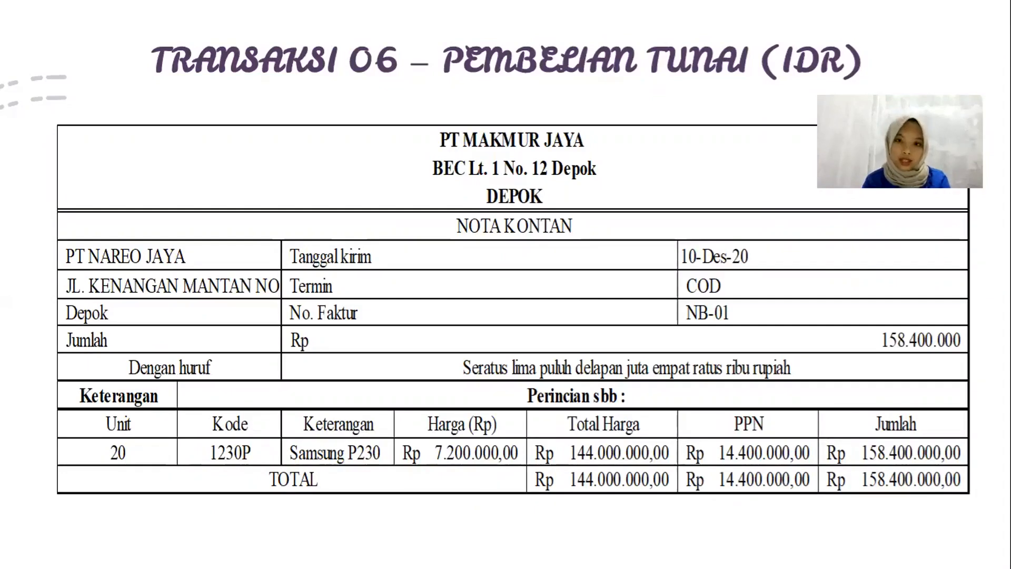
pyautogui.click(669, 403)
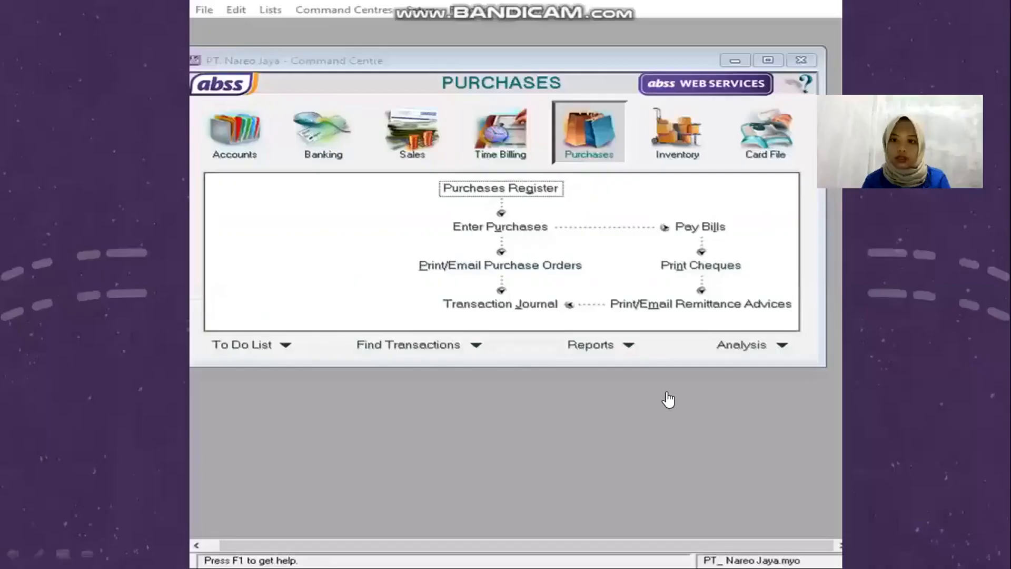
pyautogui.click(210, 545)
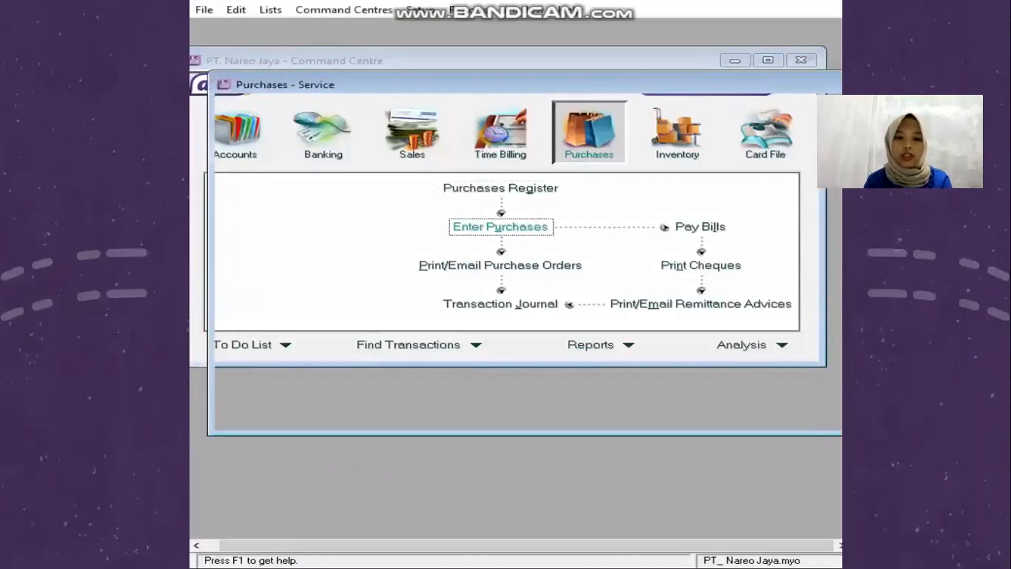
pyautogui.click(217, 545)
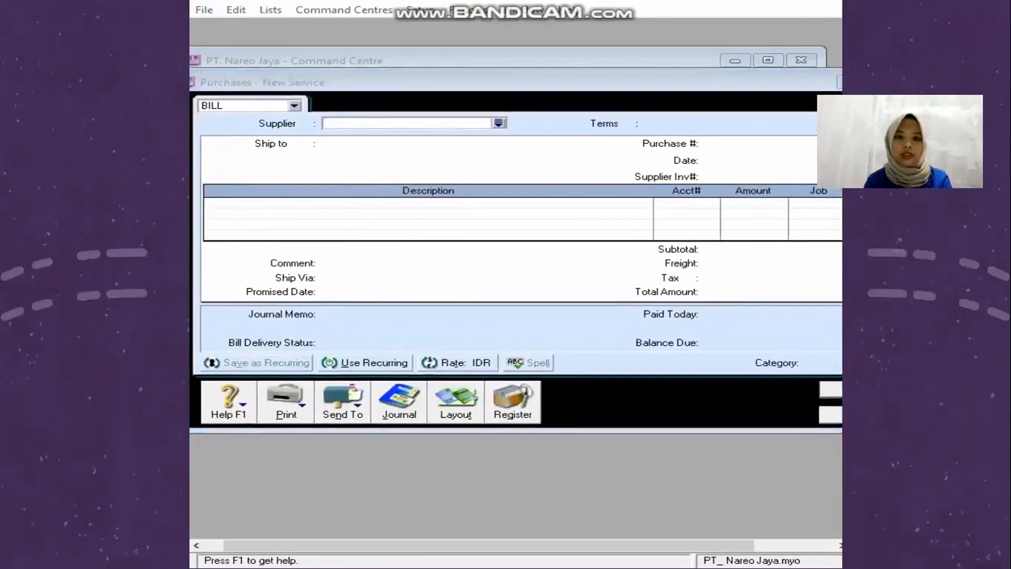
# Choose PT. Makmur Jaya as the bill's supplier and set its payment terms to C.O.D
pyautogui.moveTo(379, 476)
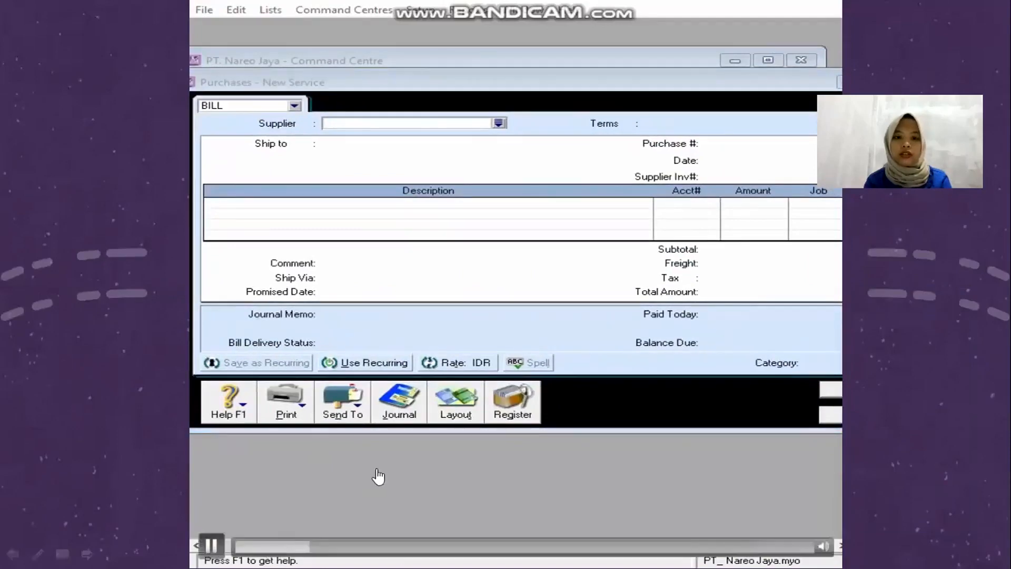
pyautogui.click(407, 546)
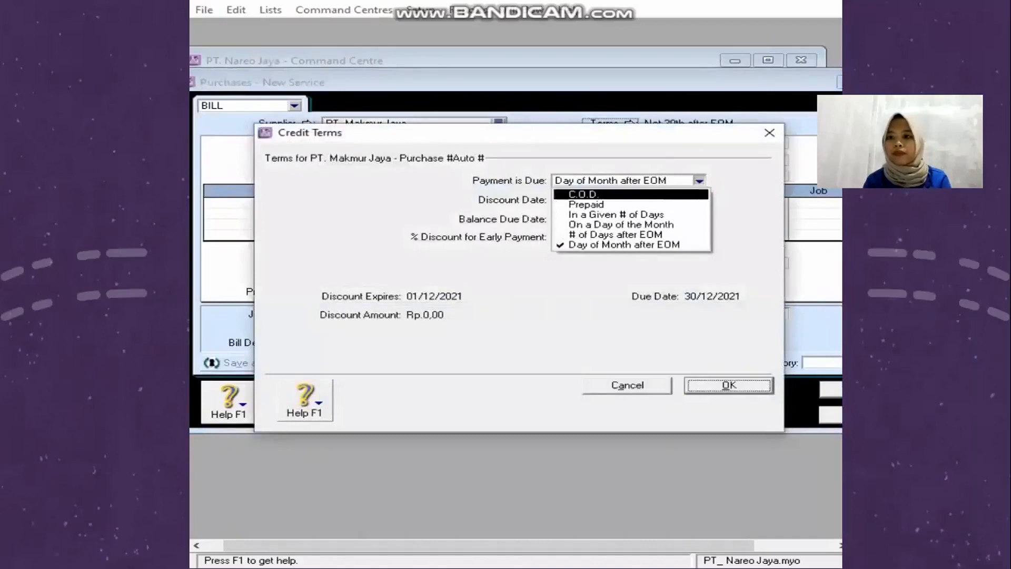
pyautogui.press('Return')
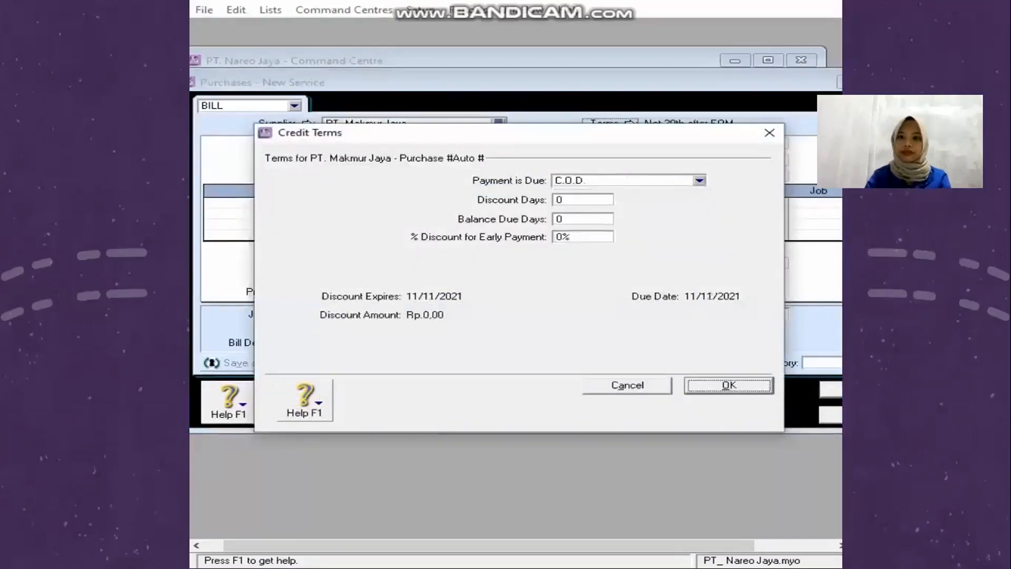
pyautogui.press('Return')
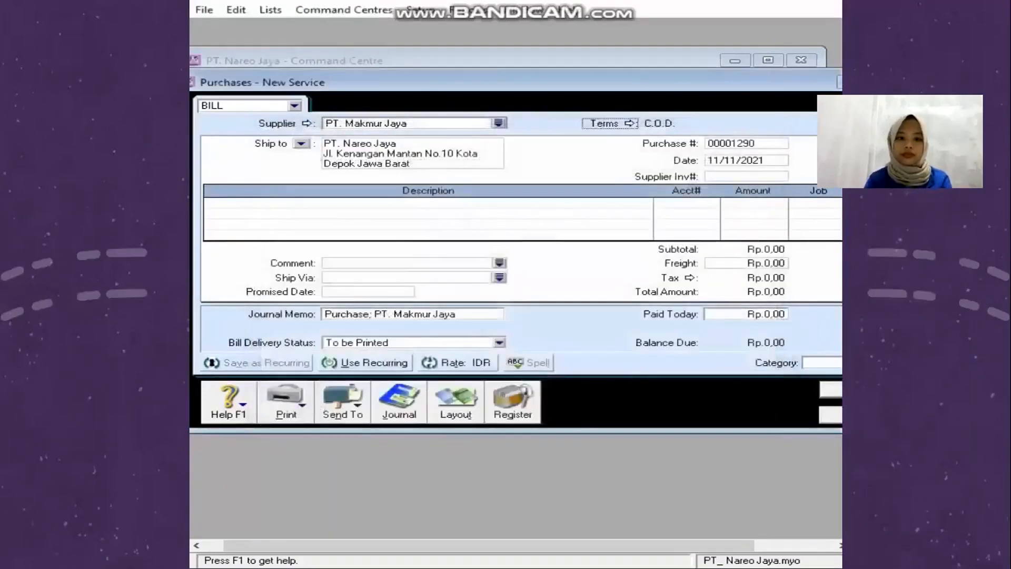
# Set the bill's purchase number to NB-01 and its date to 10/12/2020
pyautogui.press('Tab')
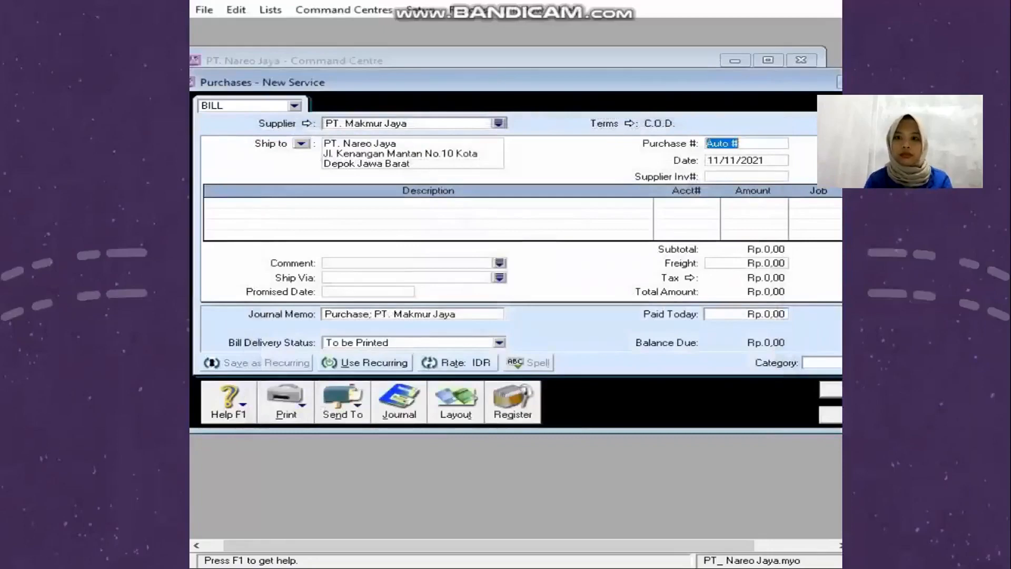
pyautogui.write('NB-01')
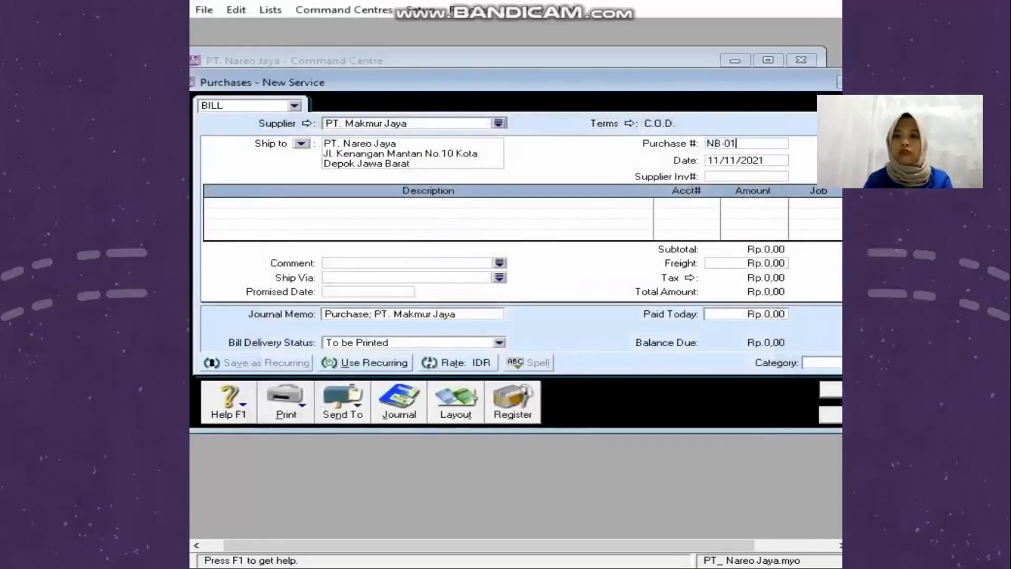
pyautogui.press('Tab')
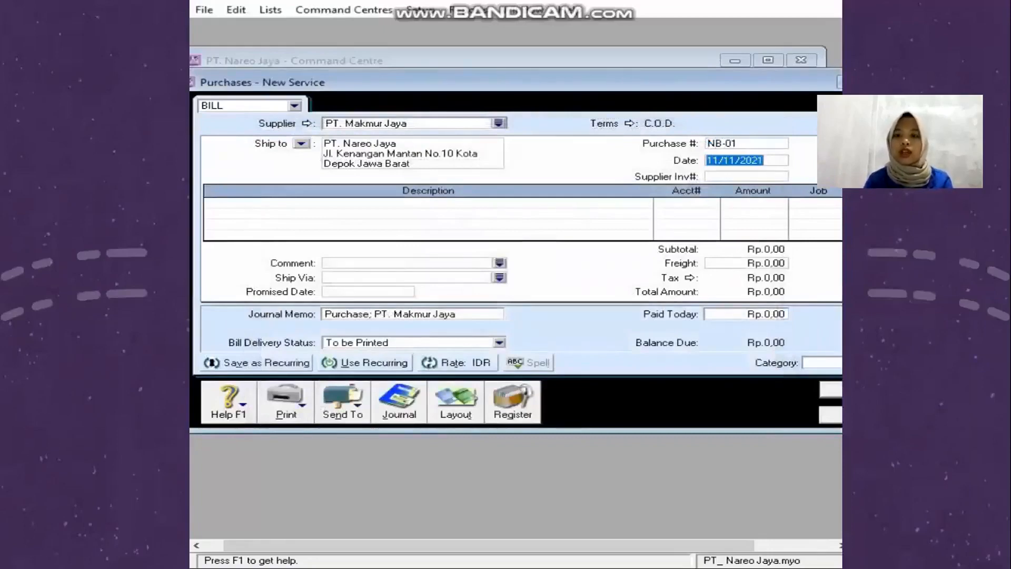
pyautogui.write('10/1')
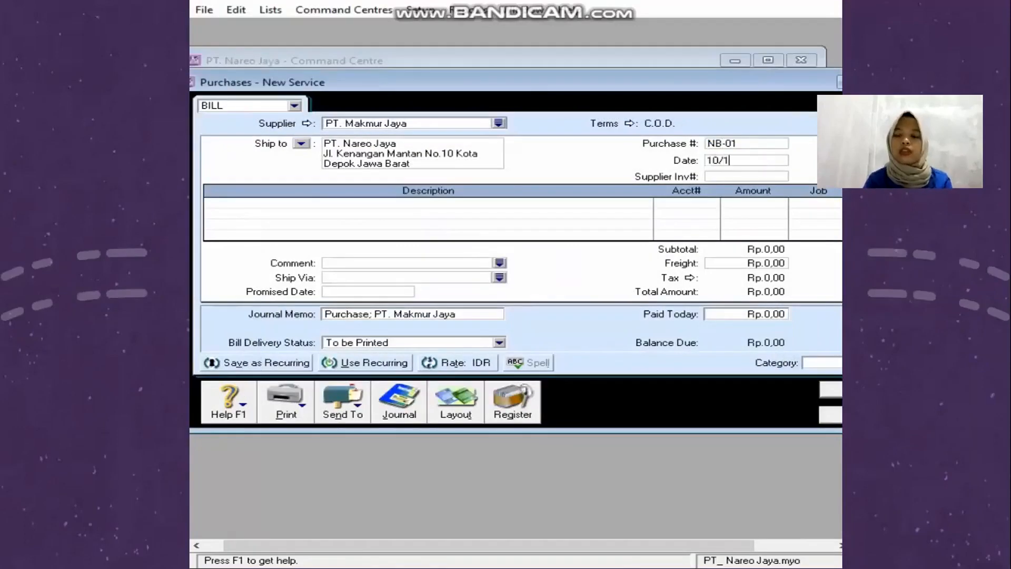
pyautogui.write('2/20')
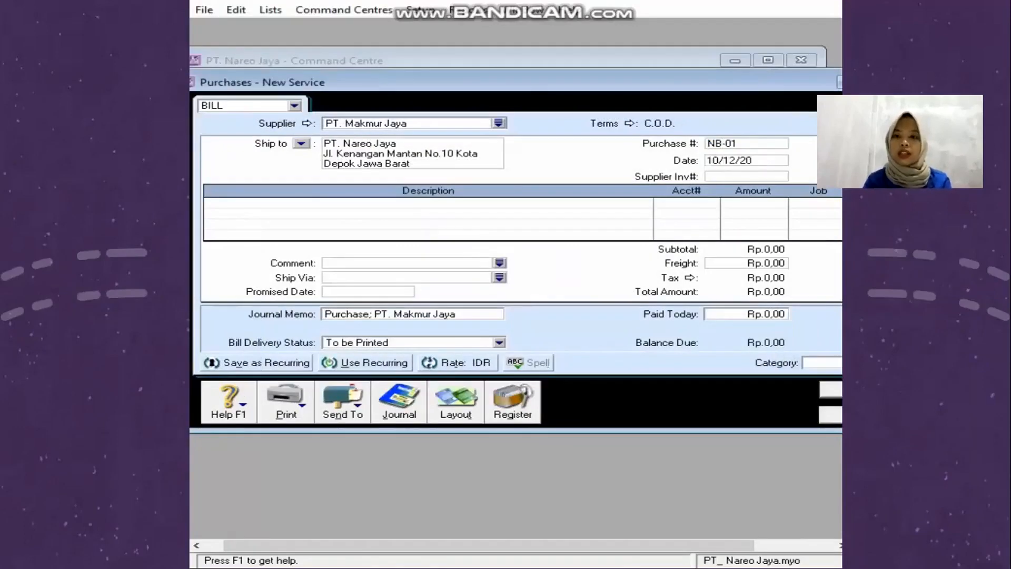
# Switch the purchase bill from the Service layout to the Item layout
pyautogui.click(207, 202)
pyautogui.hotkey('alt', 't')
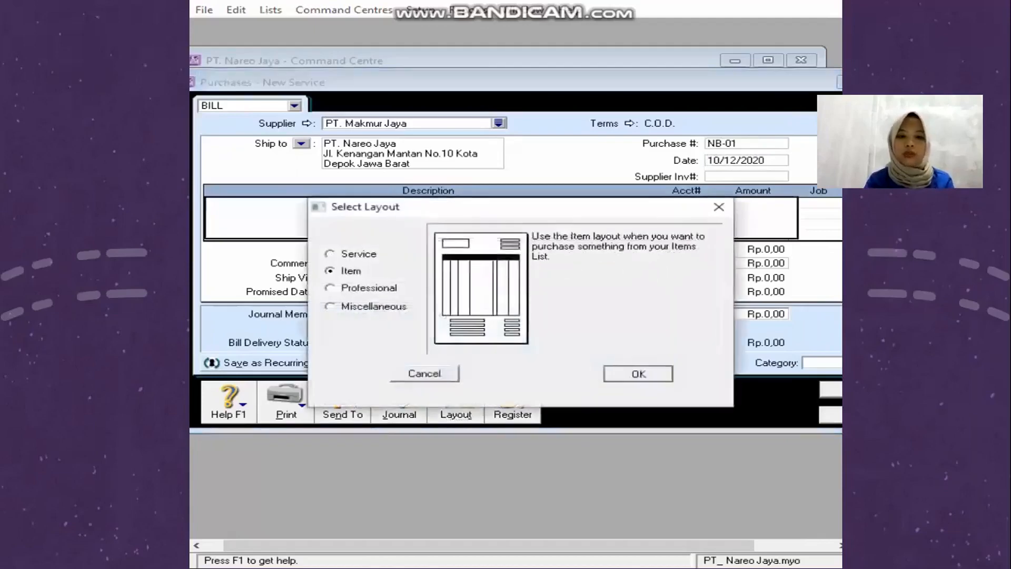
pyautogui.press('Return')
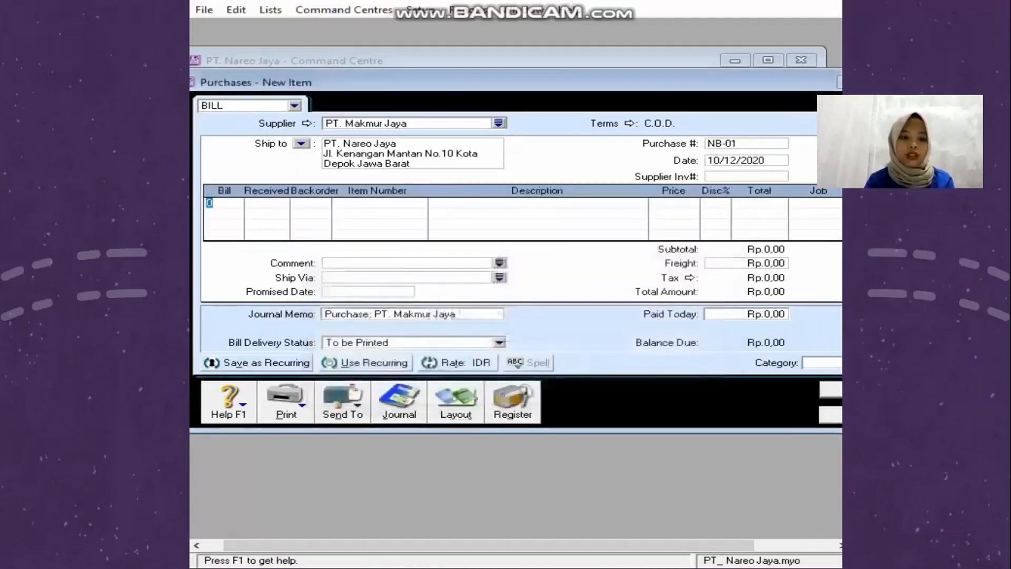
# Add a bill line for 20 units of item 1230P, Samsung P-230, at a unit price of Rp 7.200.000
pyautogui.write('20')
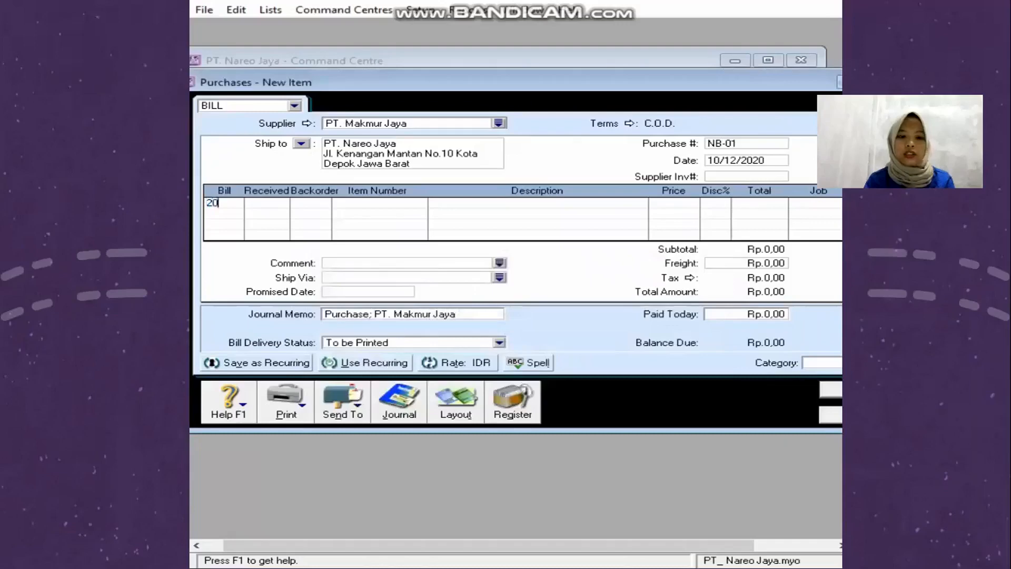
pyautogui.press('Tab')
pyautogui.press('Tab')
pyautogui.press('Tab')
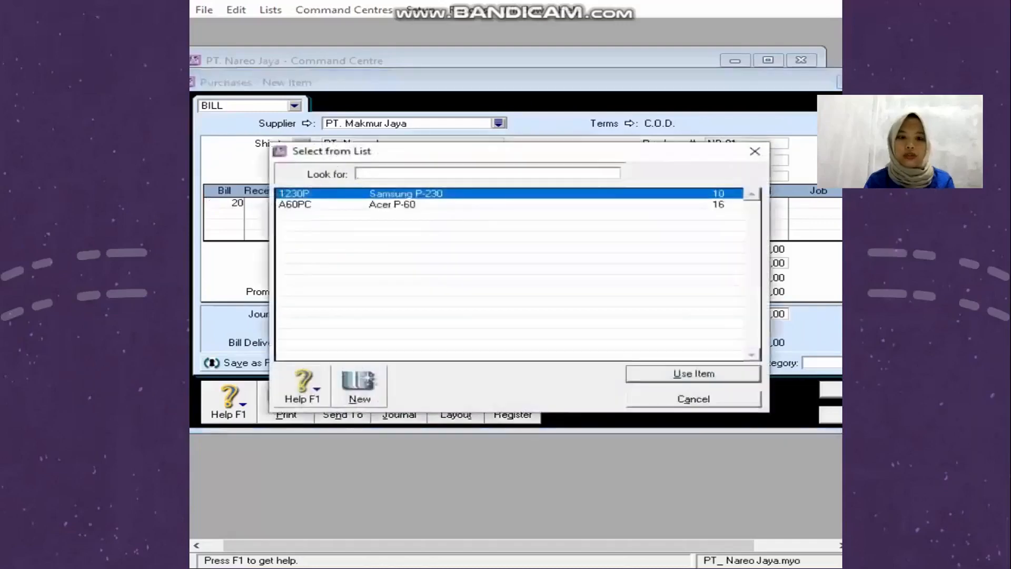
pyautogui.write('1230P')
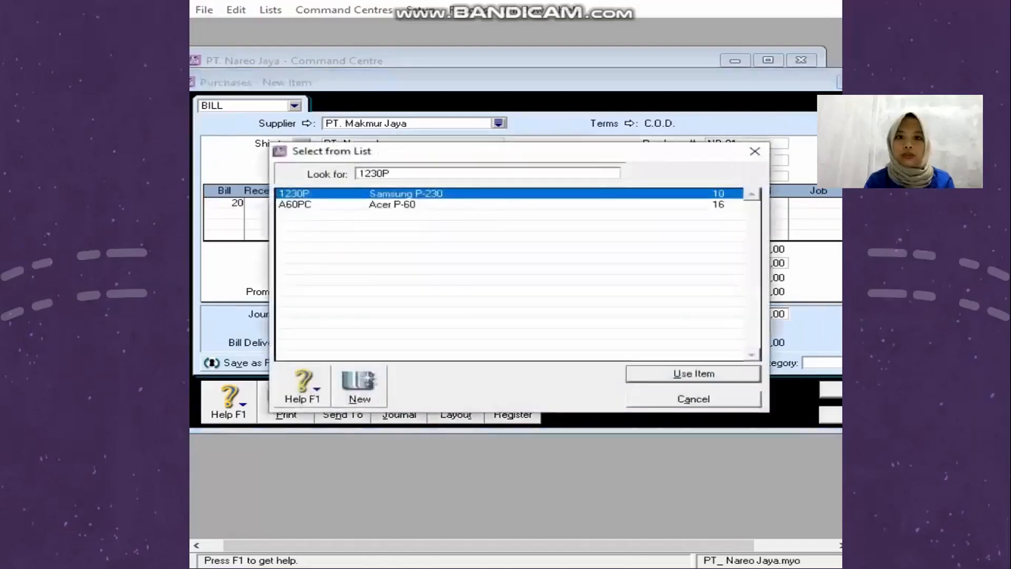
pyautogui.press('Return')
pyautogui.click(669, 203)
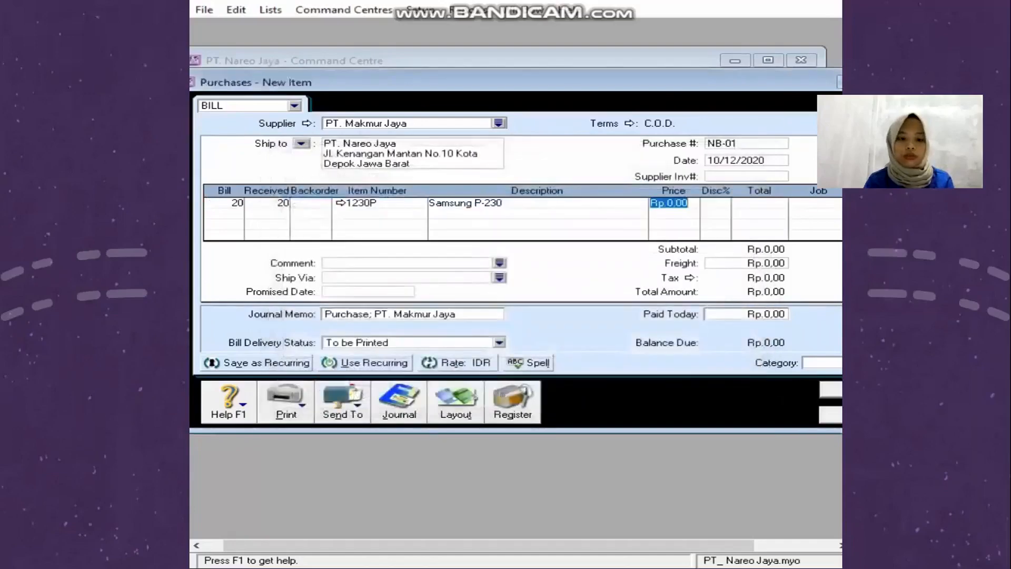
pyautogui.write('72')
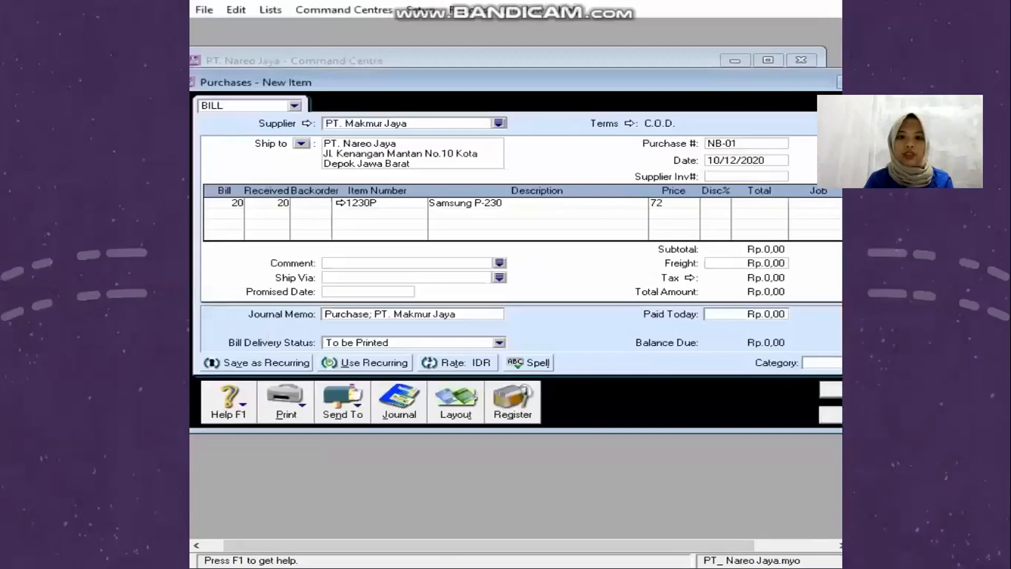
pyautogui.write('00000')
pyautogui.press('Tab')
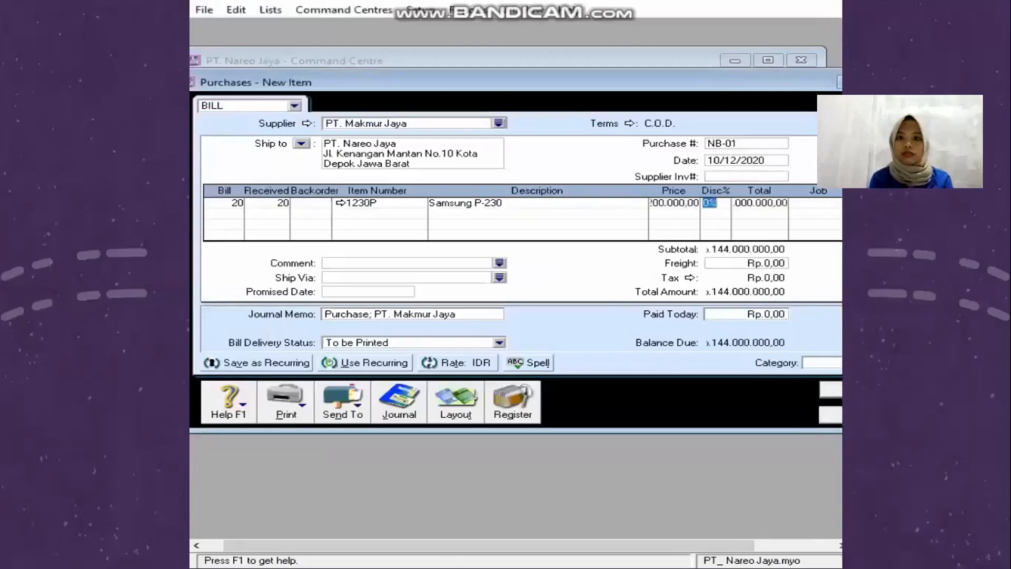
# Assign job P (Produk) to the Samsung P-230 line and set the bill's category to L
pyautogui.press('Tab')
pyautogui.press('Tab')
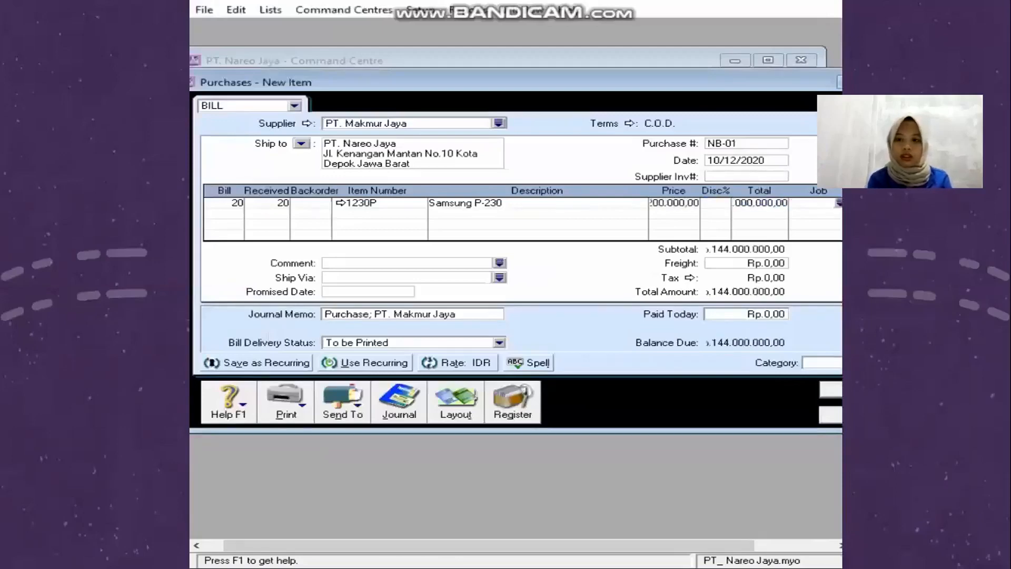
pyautogui.write('P')
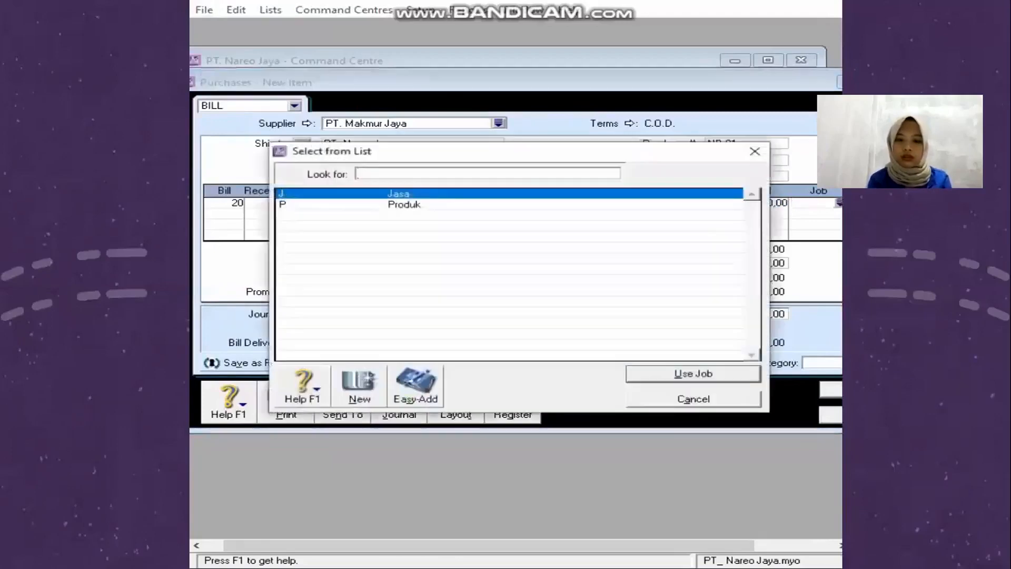
pyautogui.press('Return')
pyautogui.press('Tab')
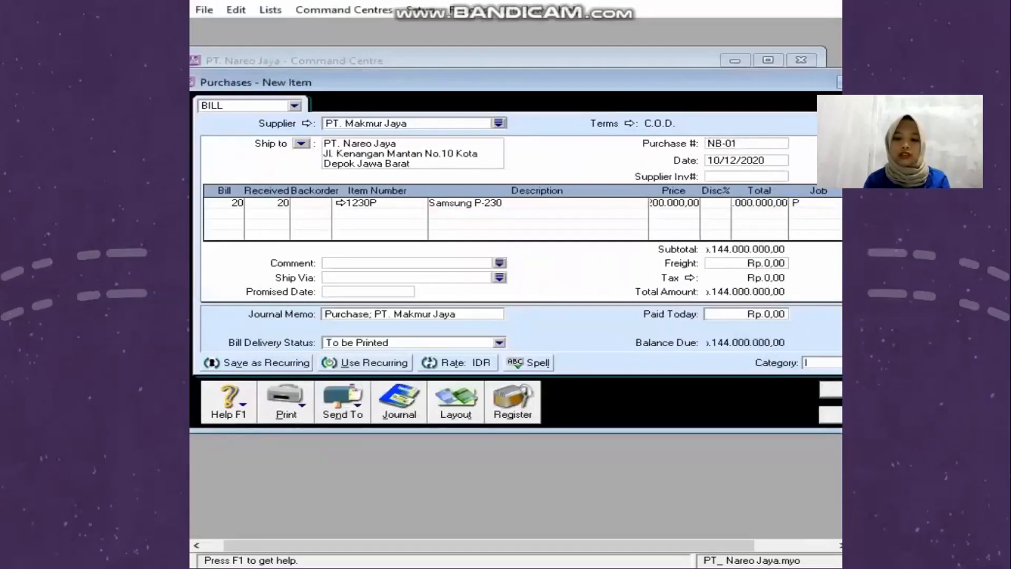
pyautogui.write('L')
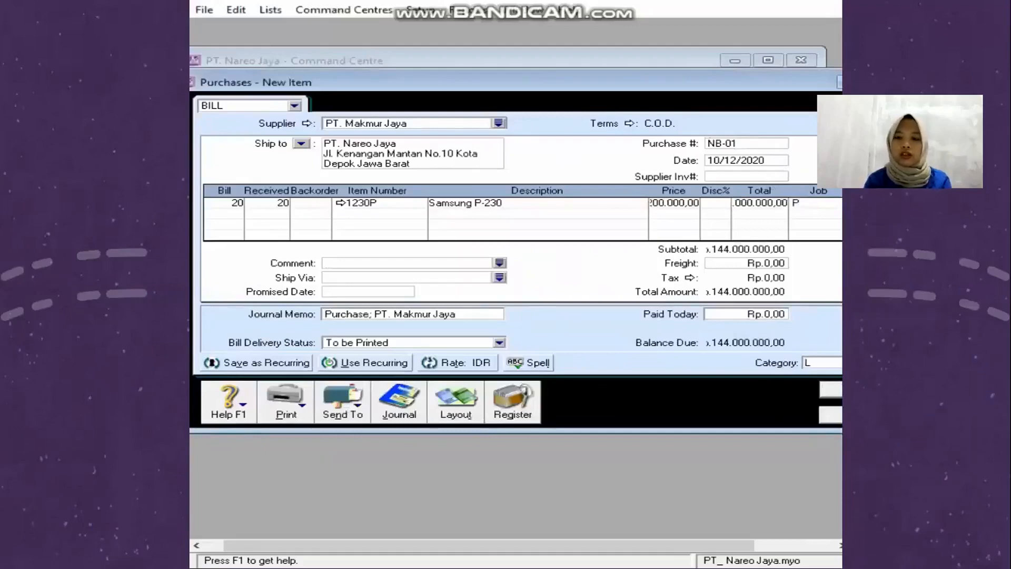
pyautogui.press('Tab')
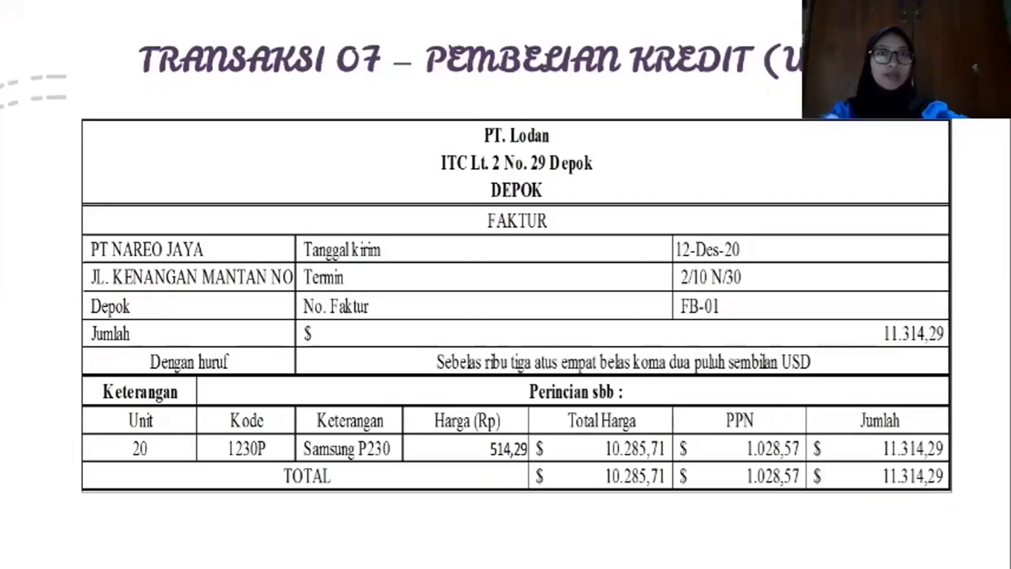
# Start the Transaksi 07 demonstration and set PT. Lodan's credit terms to 10 discount days, 30 balance due days and 2% early-payment discount
pyautogui.press('Right')
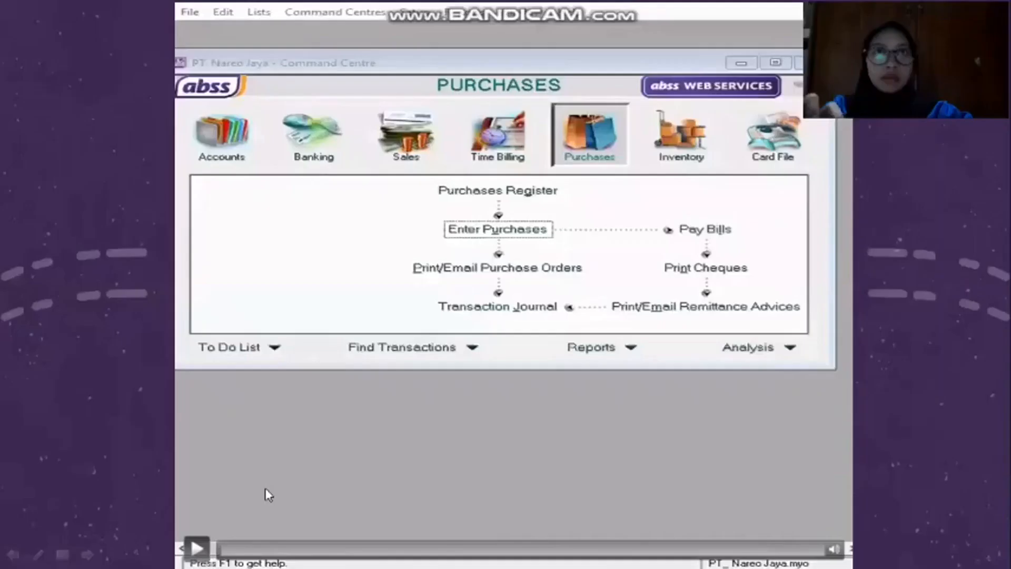
pyautogui.click(196, 551)
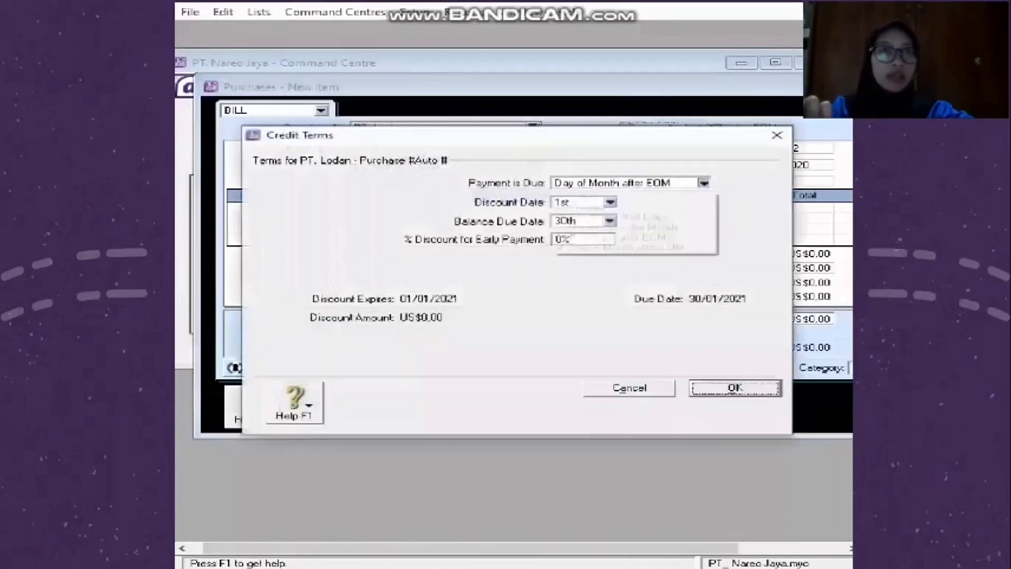
pyautogui.press('Tab')
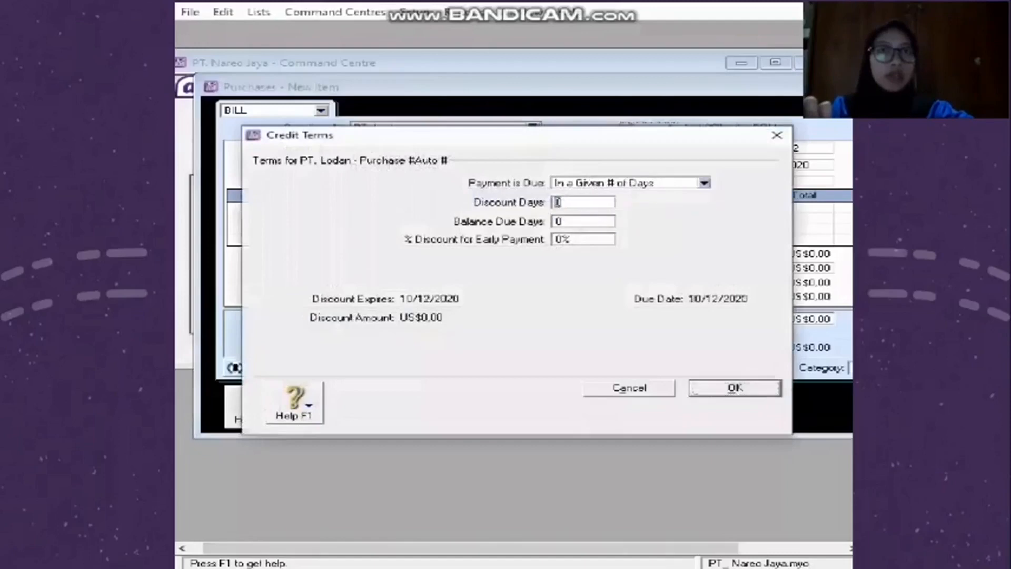
pyautogui.write('10')
pyautogui.press('Tab')
pyautogui.write('30')
pyautogui.press('Tab')
pyautogui.write('2')
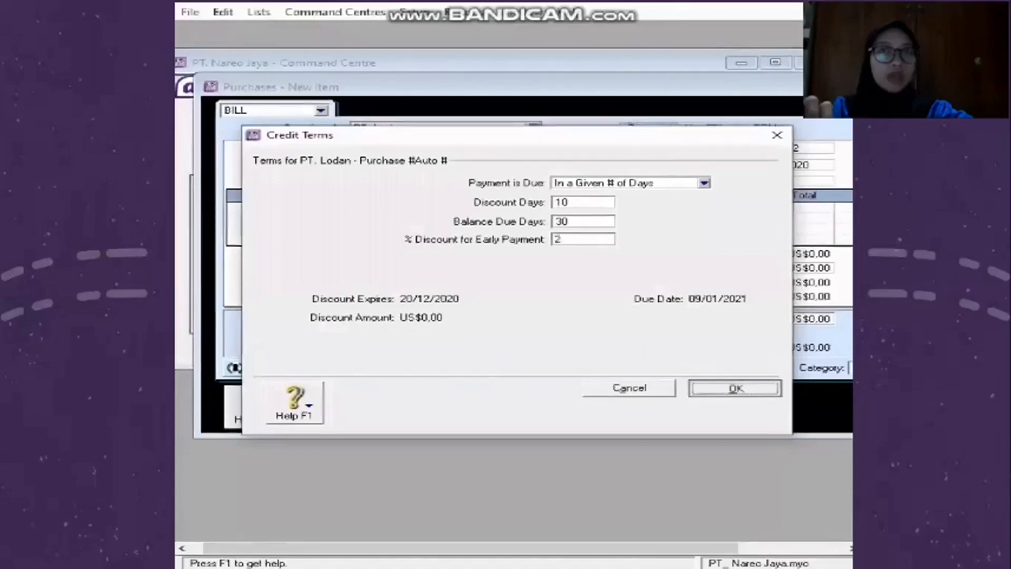
pyautogui.press('Return')
# Set the PT. Lodan bill's purchase number to FB-01 and its date to 12/12/2020
pyautogui.press('Tab')
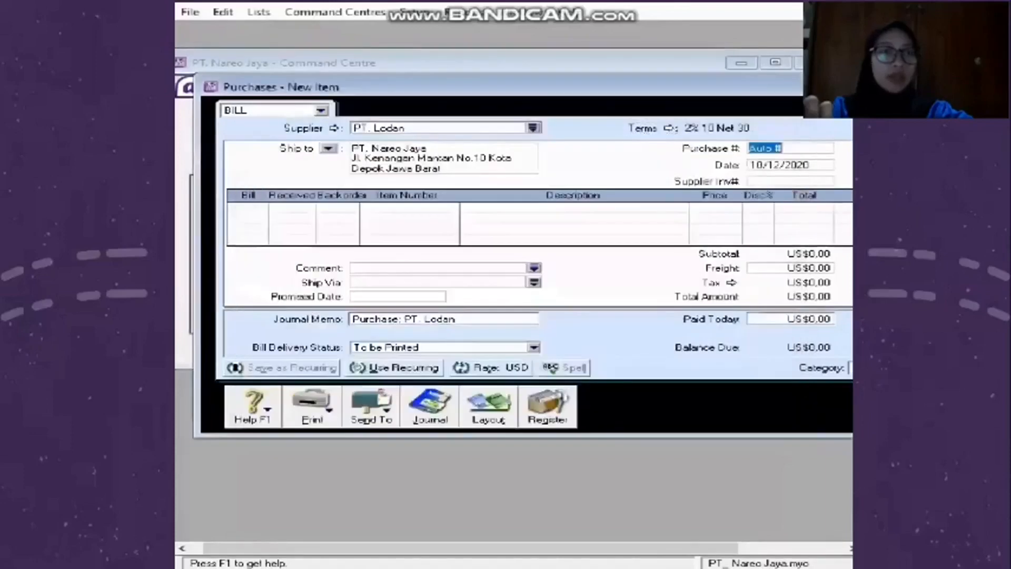
pyautogui.write('FB-01')
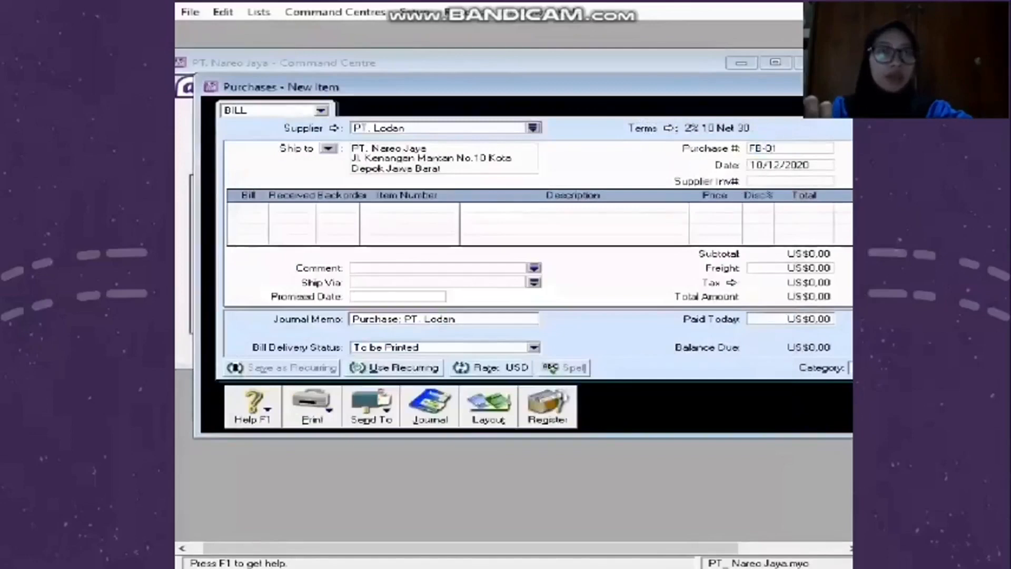
pyautogui.press('Tab')
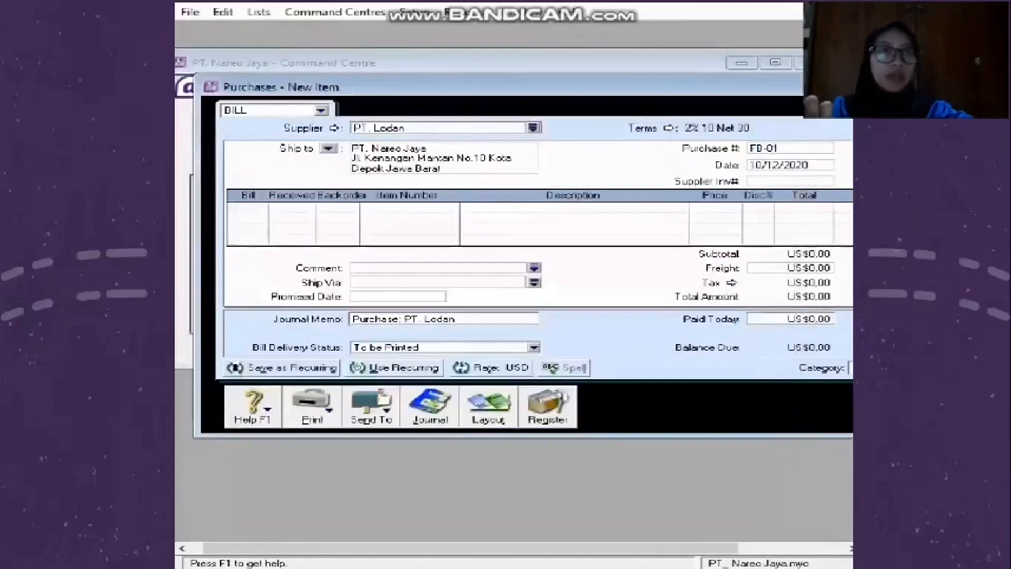
pyautogui.press('Home')
pyautogui.press('Right')
pyautogui.press('Delete')
pyautogui.write('2')
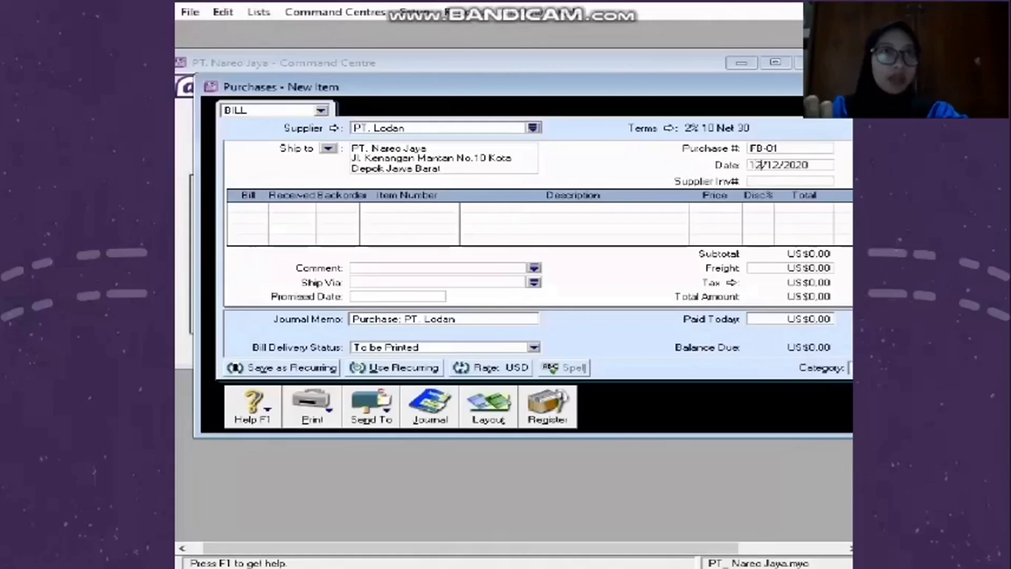
# Add a bill line for 20 units of item 1230P, Samsung P-230, at a unit price of US$514,29
pyautogui.click(233, 207)
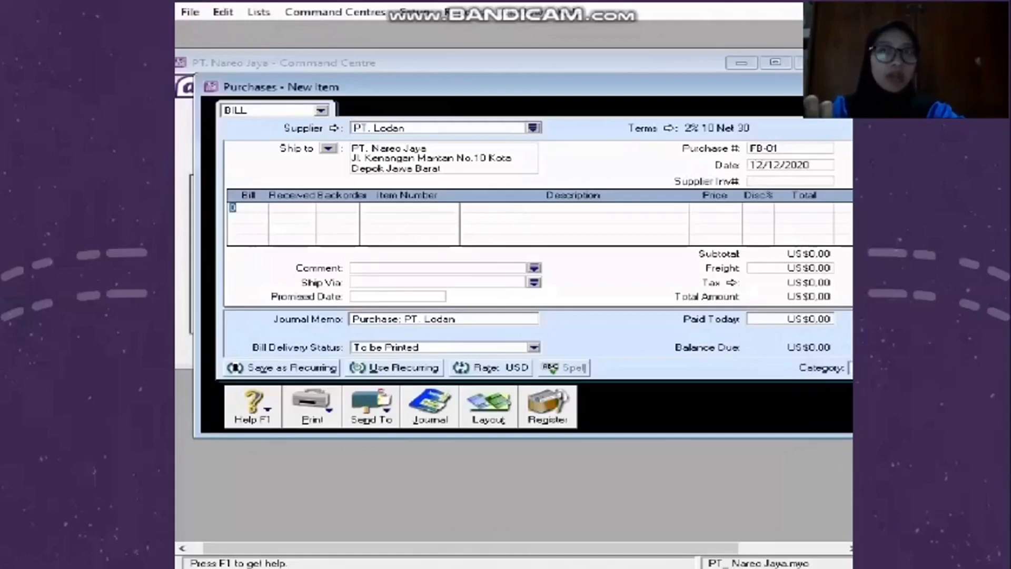
pyautogui.write('20')
pyautogui.press('Tab')
pyautogui.press('Tab')
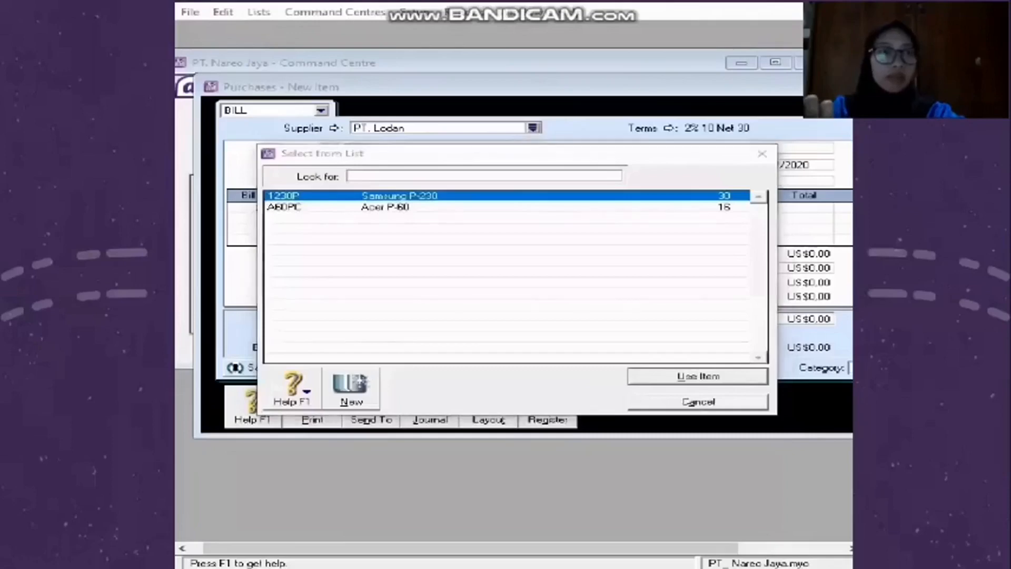
pyautogui.press('Return')
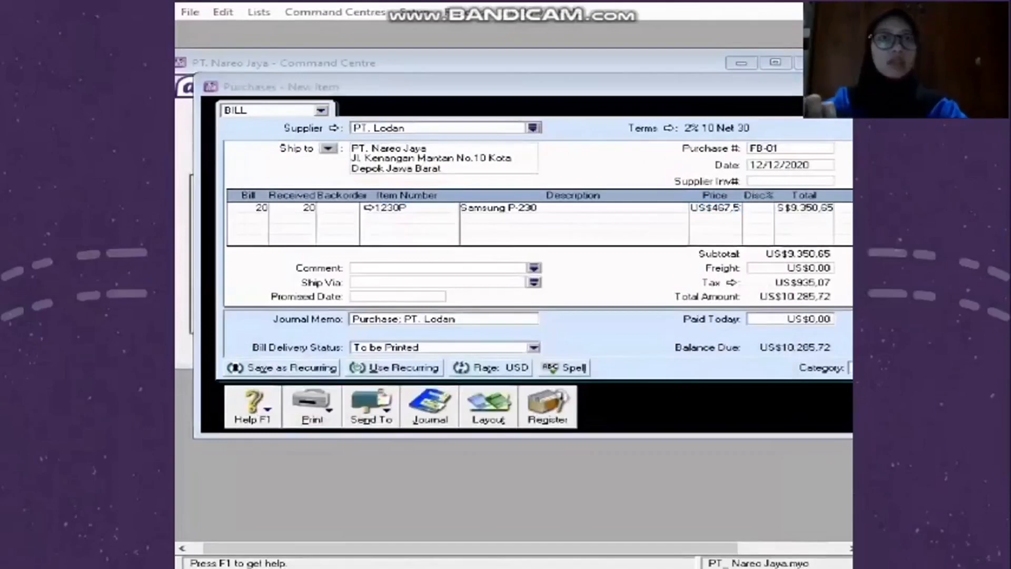
pyautogui.hotkey('alt', 'Tab')
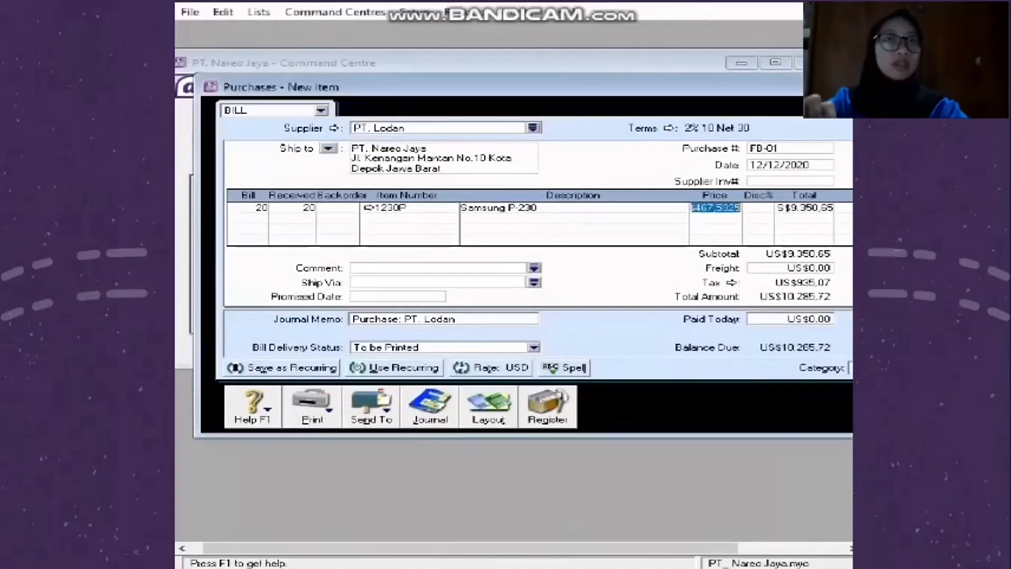
pyautogui.write('51')
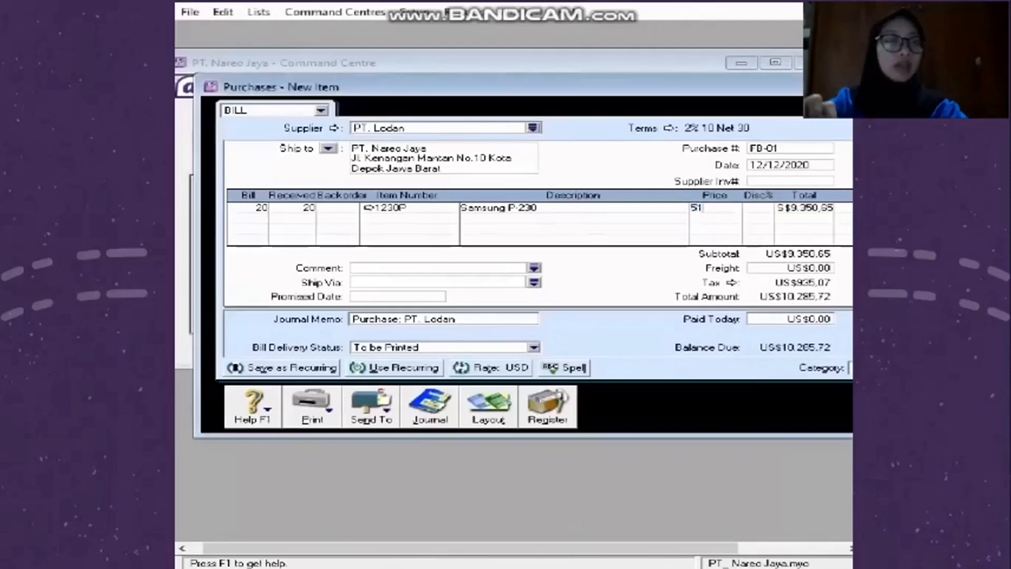
pyautogui.write('4')
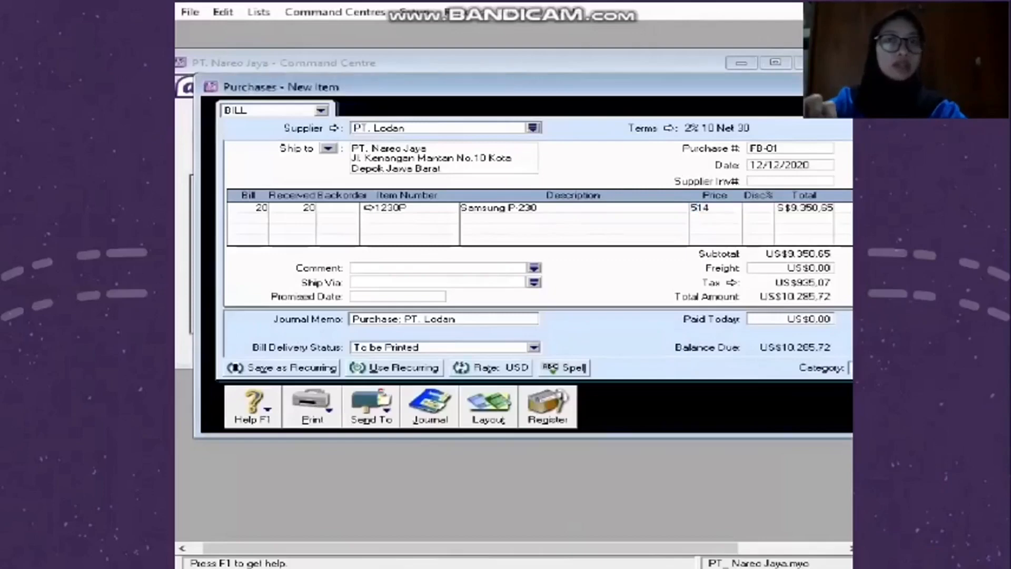
pyautogui.write(',2')
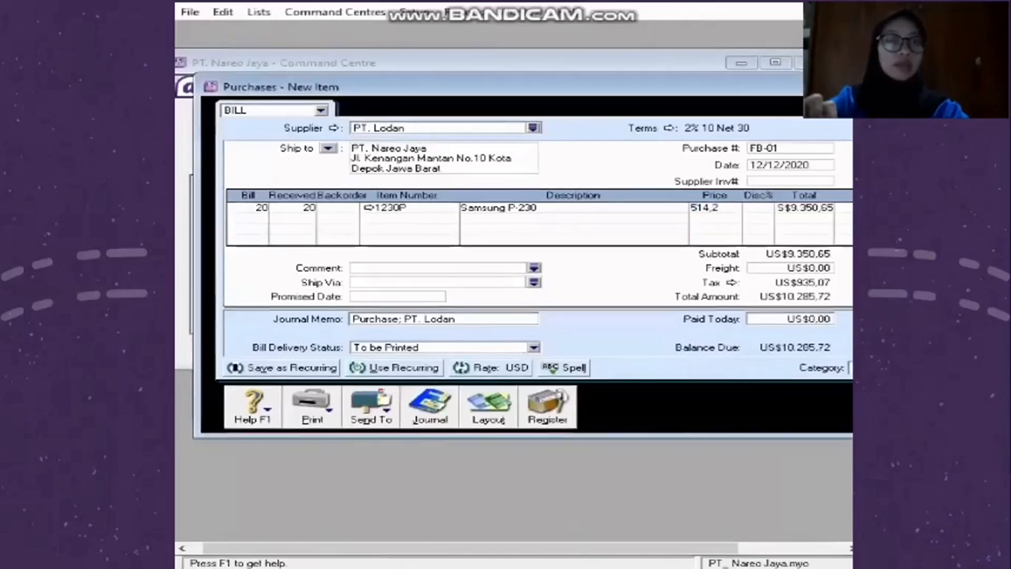
pyautogui.write('9')
pyautogui.press('Tab')
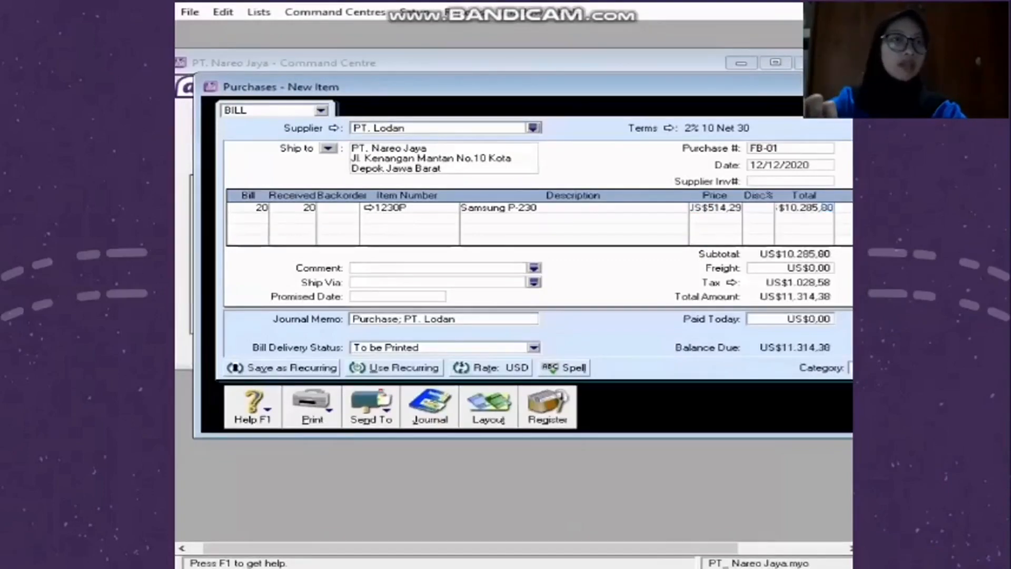
# Set the PT. Lodan bill's category to O (Overseas)
pyautogui.press('Tab')
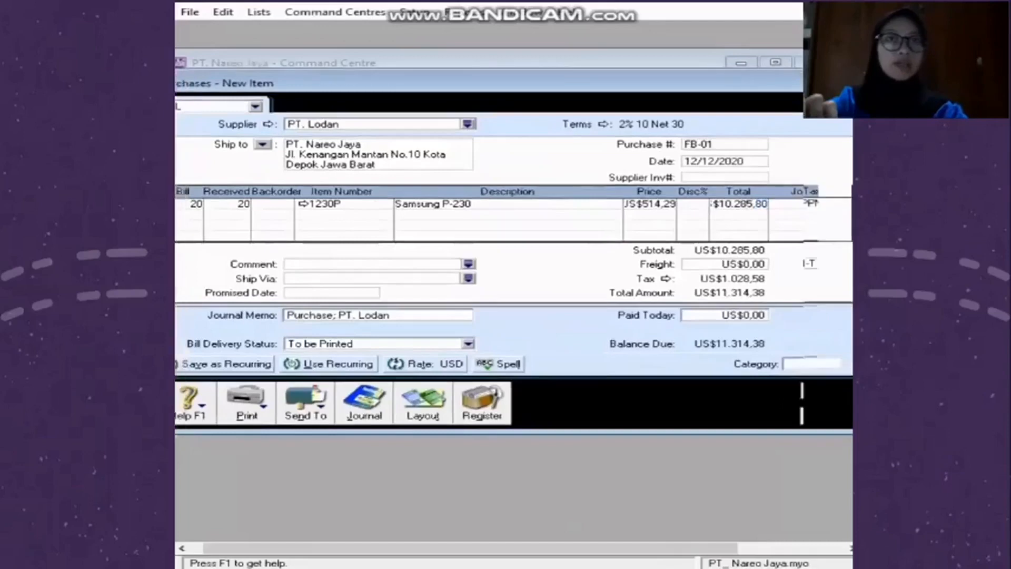
pyautogui.press('Tab')
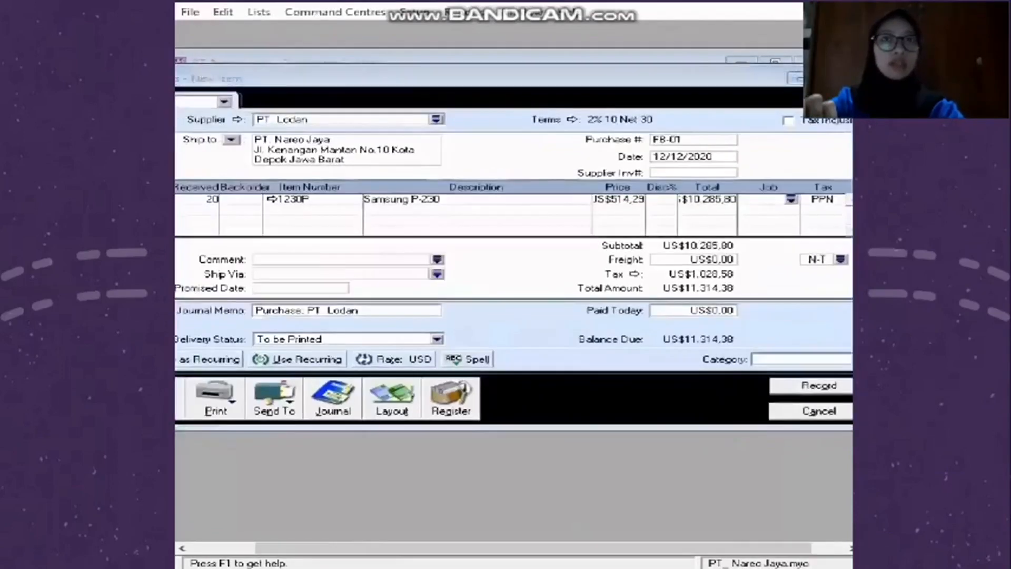
pyautogui.click(759, 199)
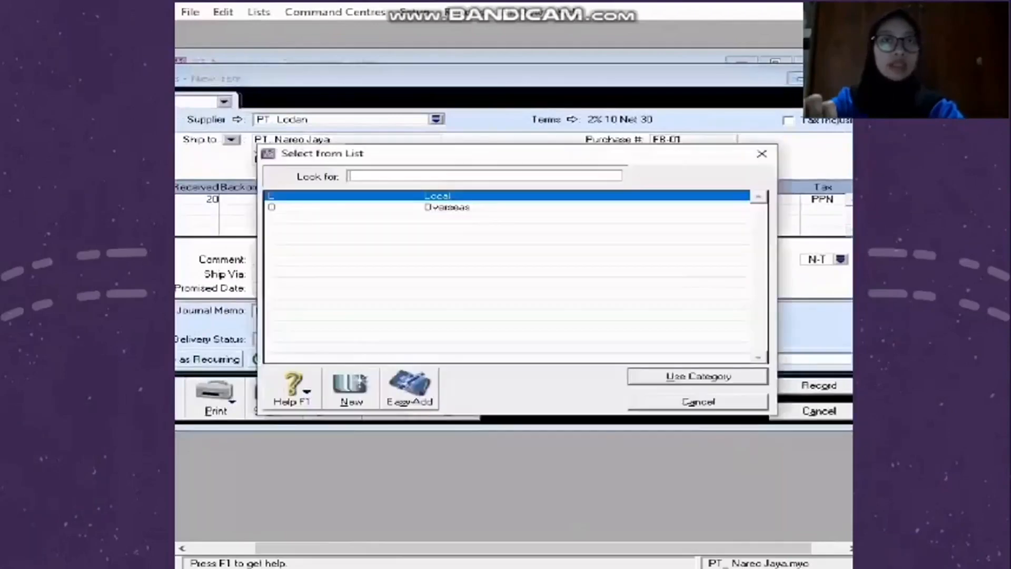
pyautogui.press('Escape')
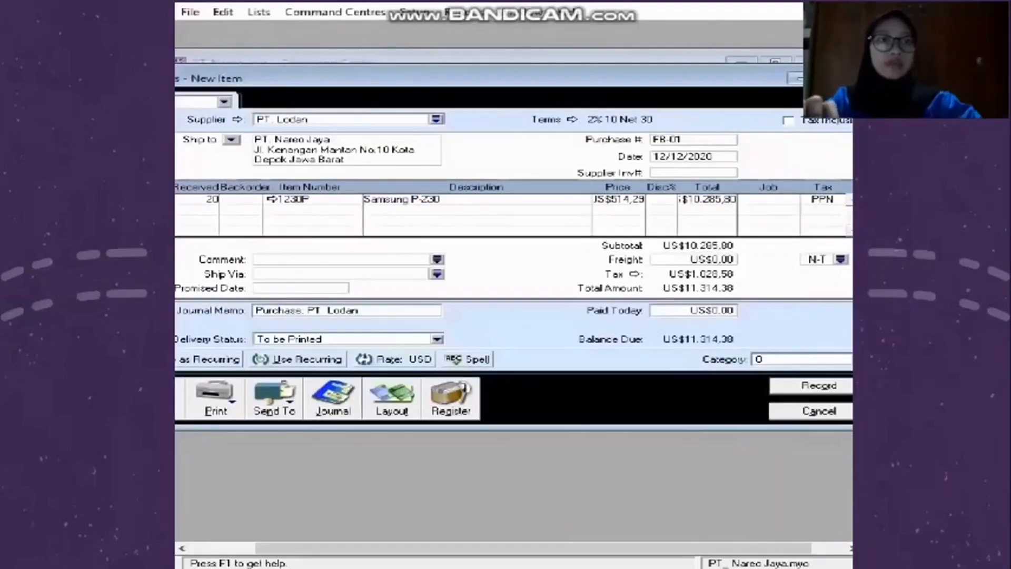
# Review the Transaksi 08 credit purchase invoice in the slideshow and continue to its demonstration
pyautogui.press('Right')
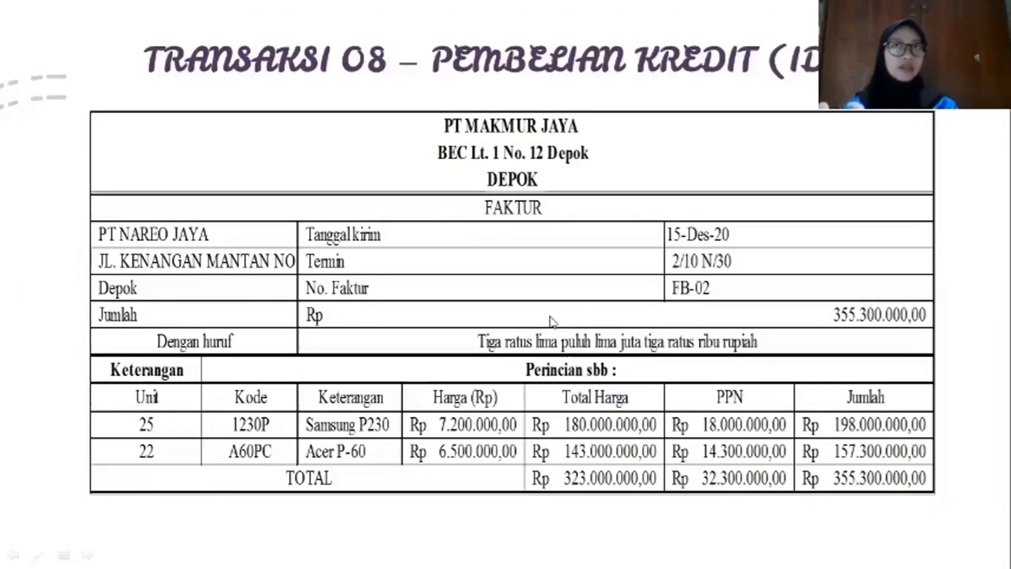
pyautogui.press('Right')
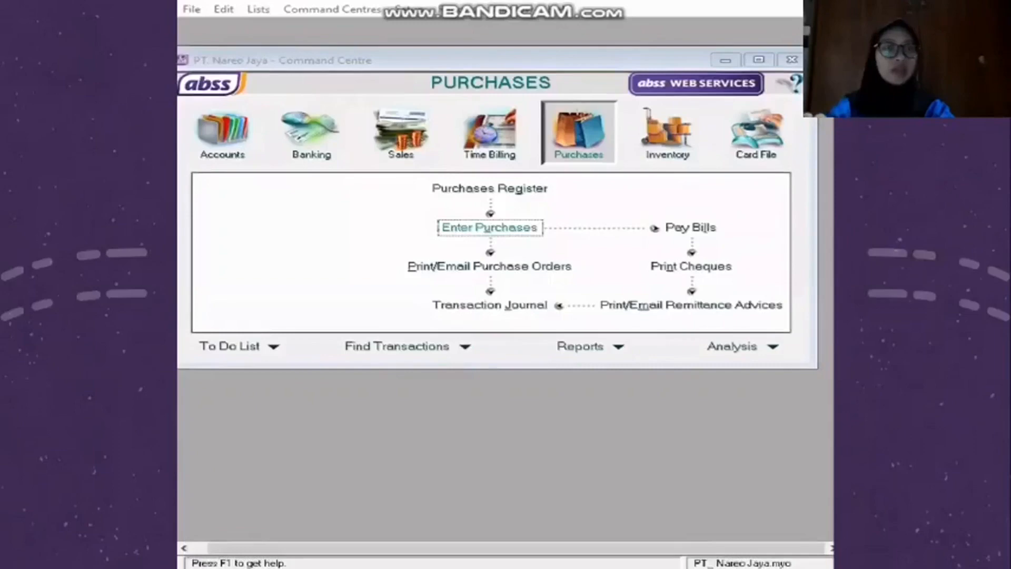
# Start a new purchase bill for the supplier PT. Makmur Jaya
pyautogui.press('Right')
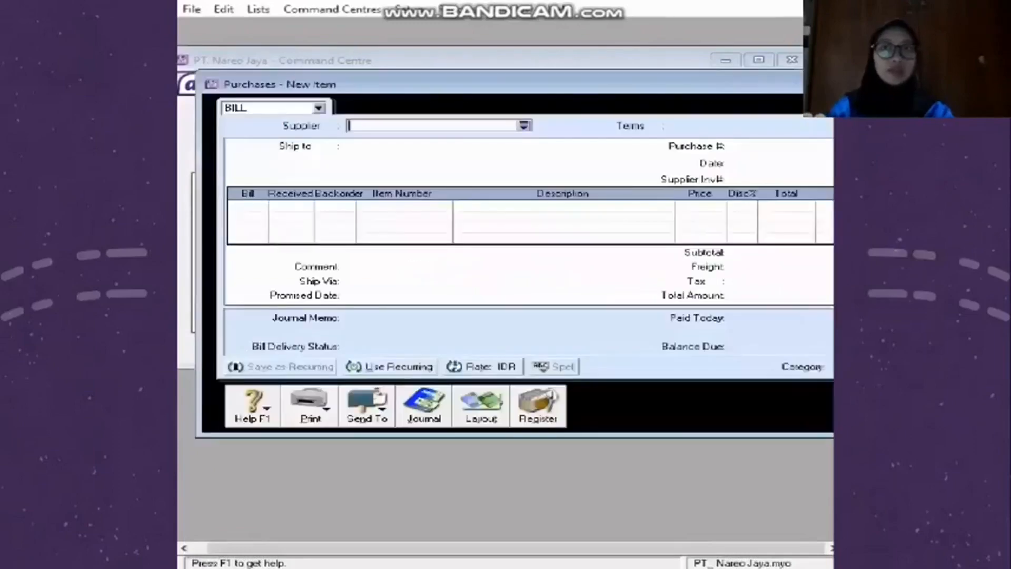
pyautogui.press('Right')
pyautogui.press('Right')
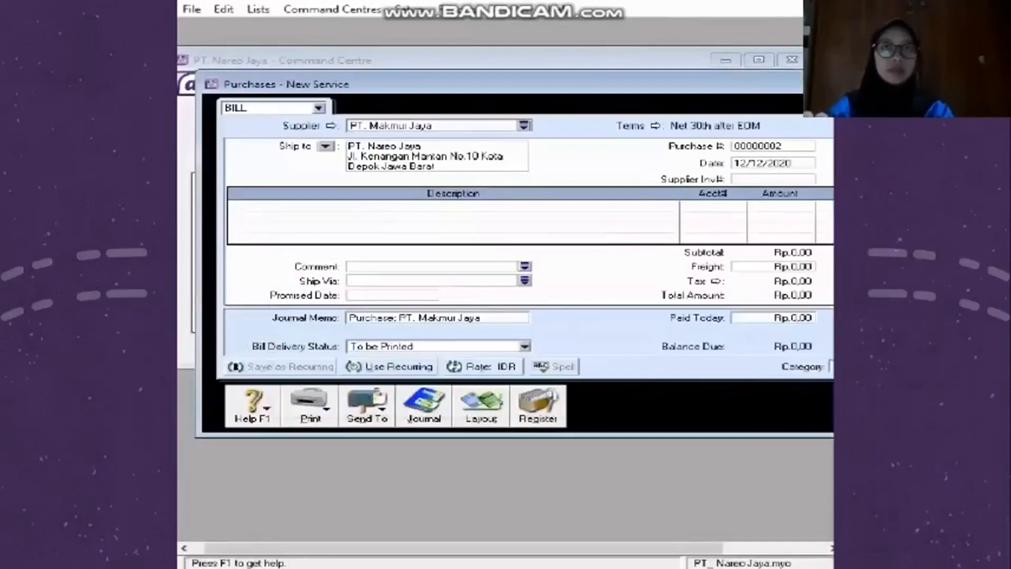
# Set the PT. Makmur Jaya bill's credit terms to a given number of days: 10 discount days, 30 balance due days, 2% early-payment discount
pyautogui.press('Right')
pyautogui.press('Right')
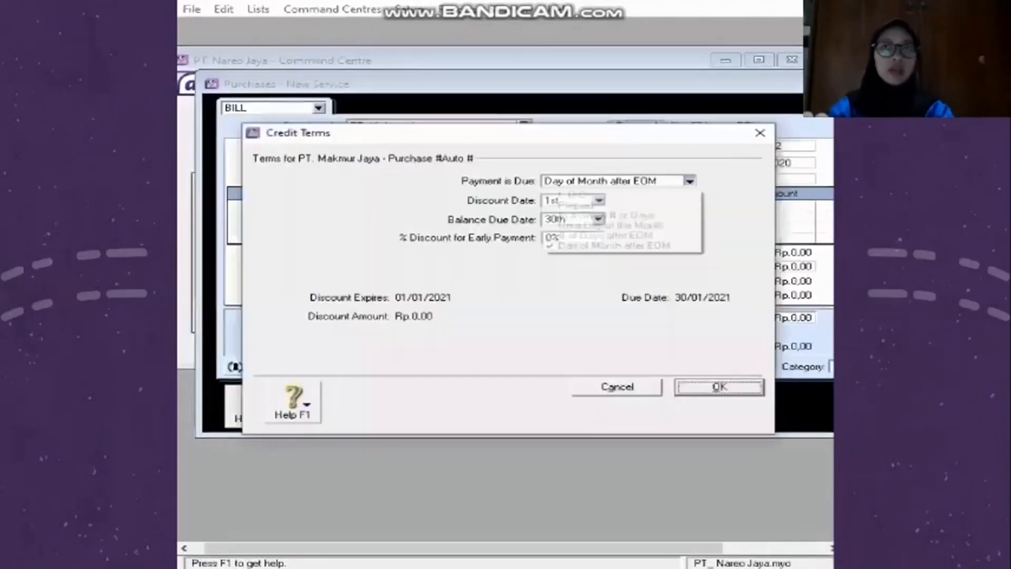
pyautogui.press('Right')
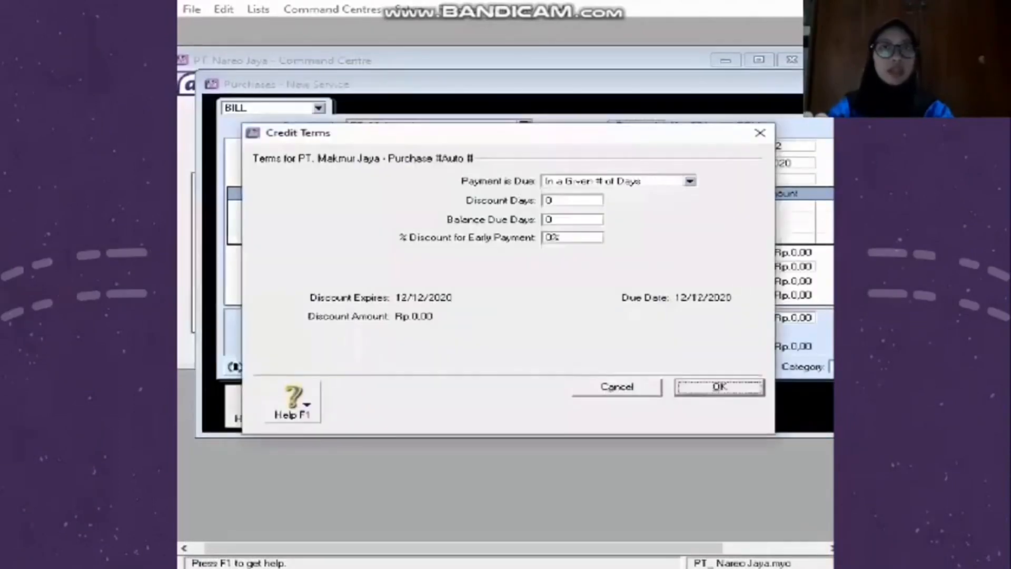
pyautogui.press('Right')
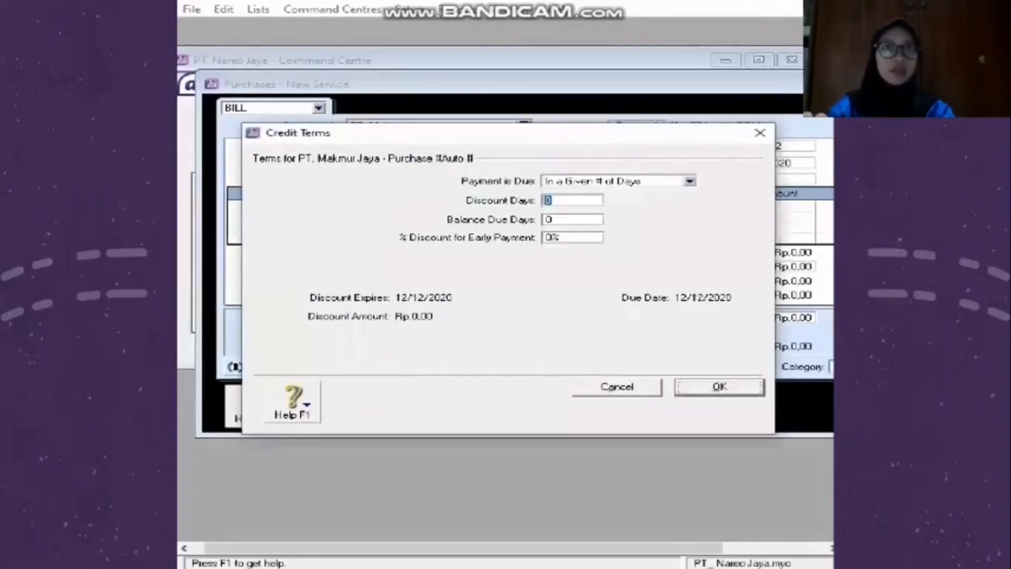
pyautogui.press('Right')
pyautogui.press('Right')
pyautogui.press('Right')
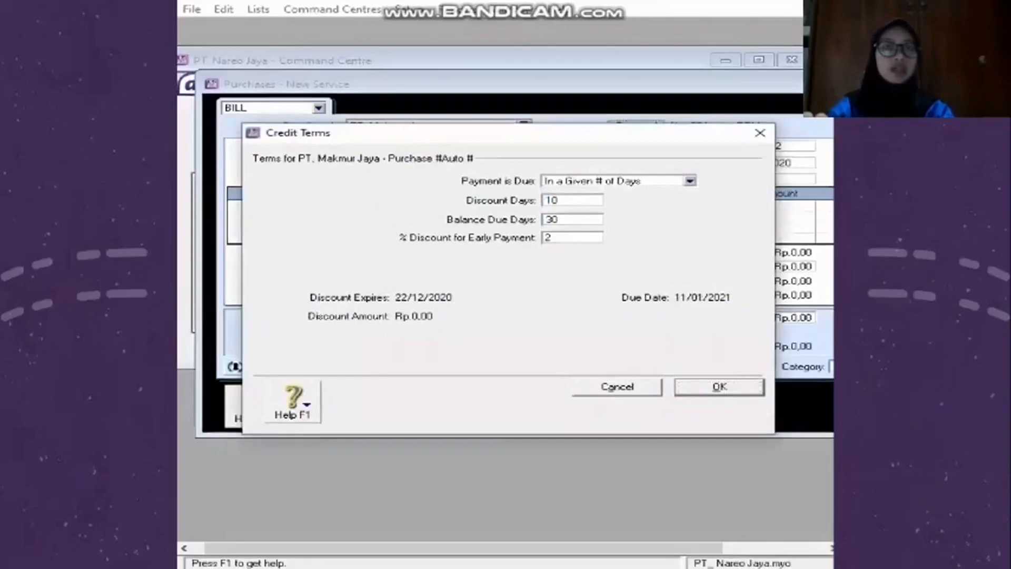
pyautogui.press('Right')
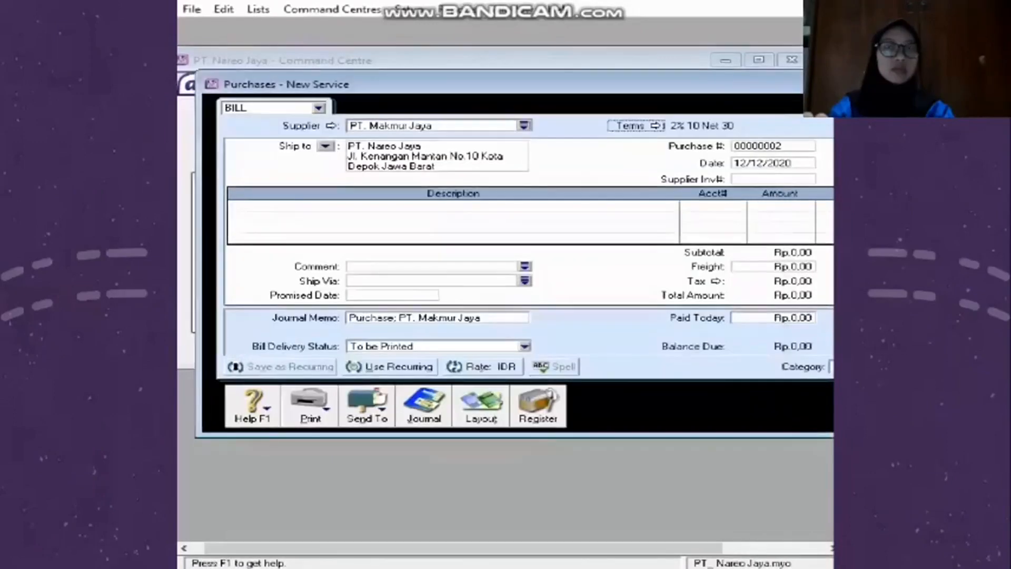
# Set the PT. Makmur Jaya bill's purchase number to FB-02 and switch the bill to the Item layout
pyautogui.press('Right')
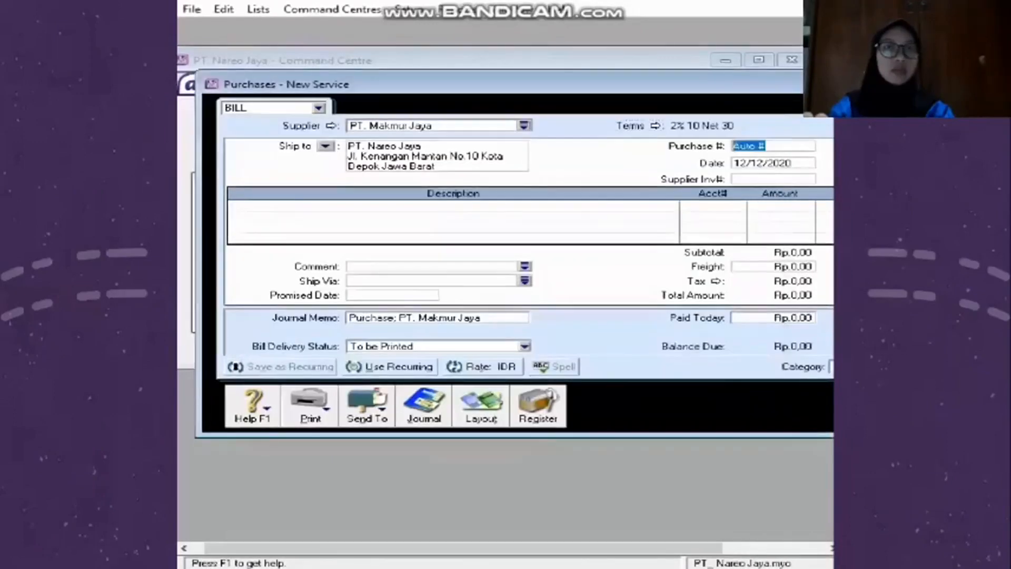
pyautogui.press('Right')
pyautogui.write('-03')
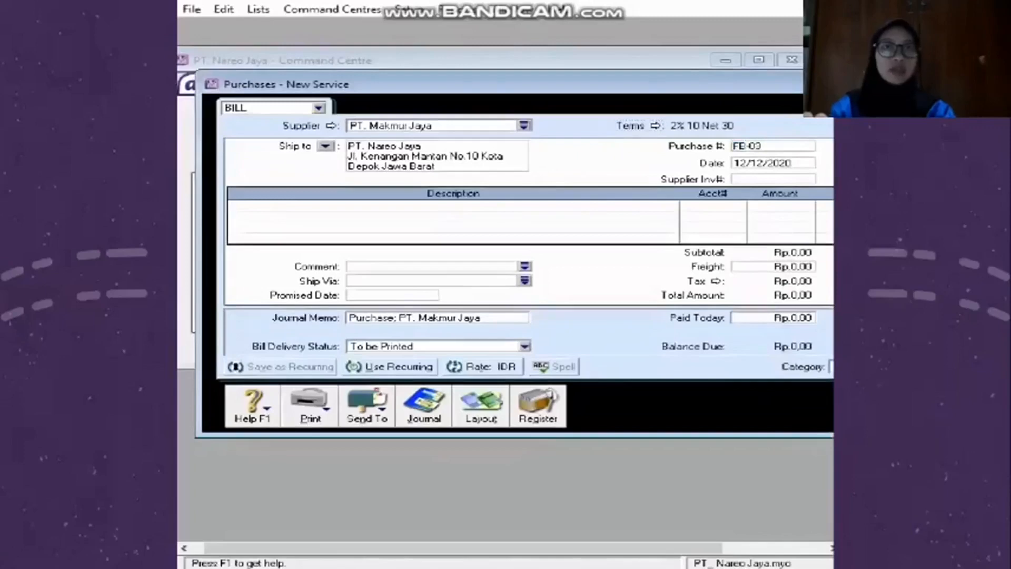
pyautogui.press('BackSpace')
pyautogui.write('2')
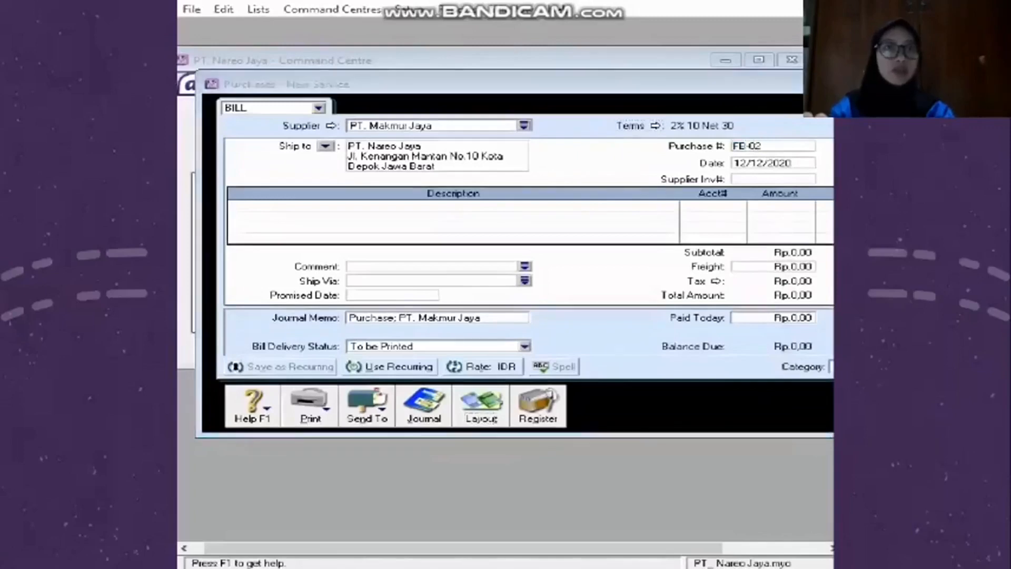
pyautogui.press('Return')
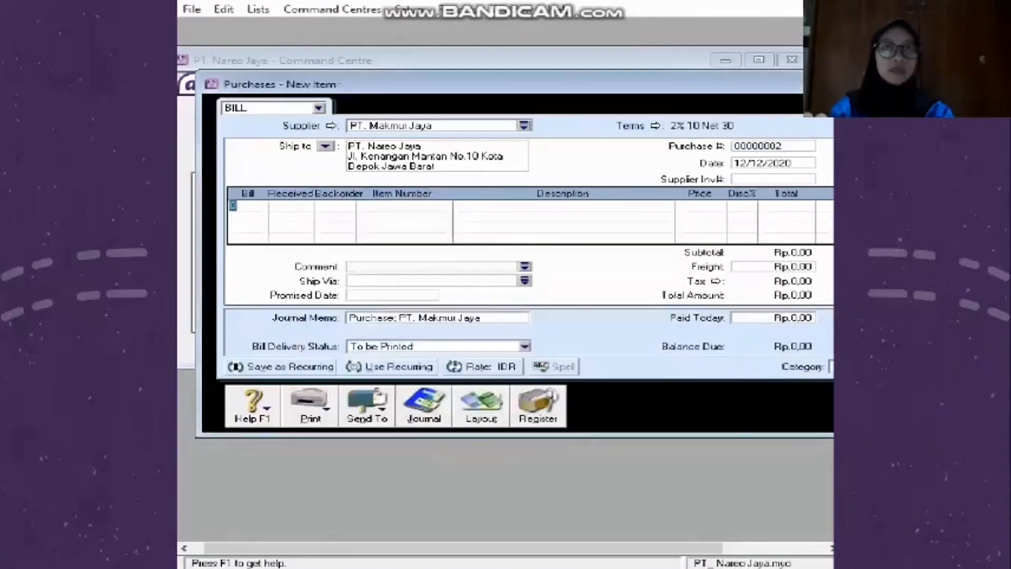
# Add a bill line for 25 units of item 1230P, Samsung P-230, at a unit price of Rp7.200.000
pyautogui.write('25')
pyautogui.press('Tab')
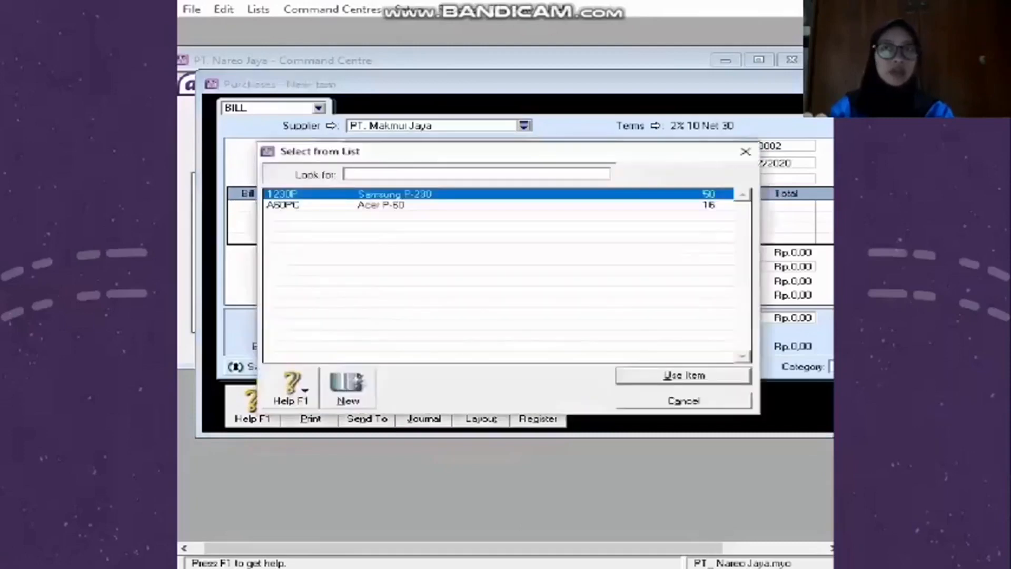
pyautogui.write('1230P')
pyautogui.press('Return')
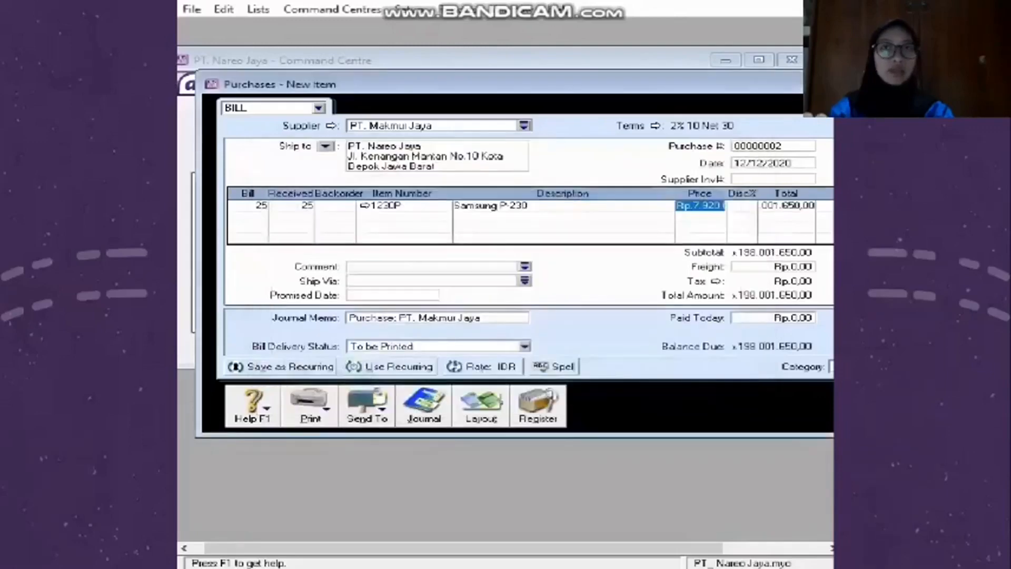
pyautogui.write('72000')
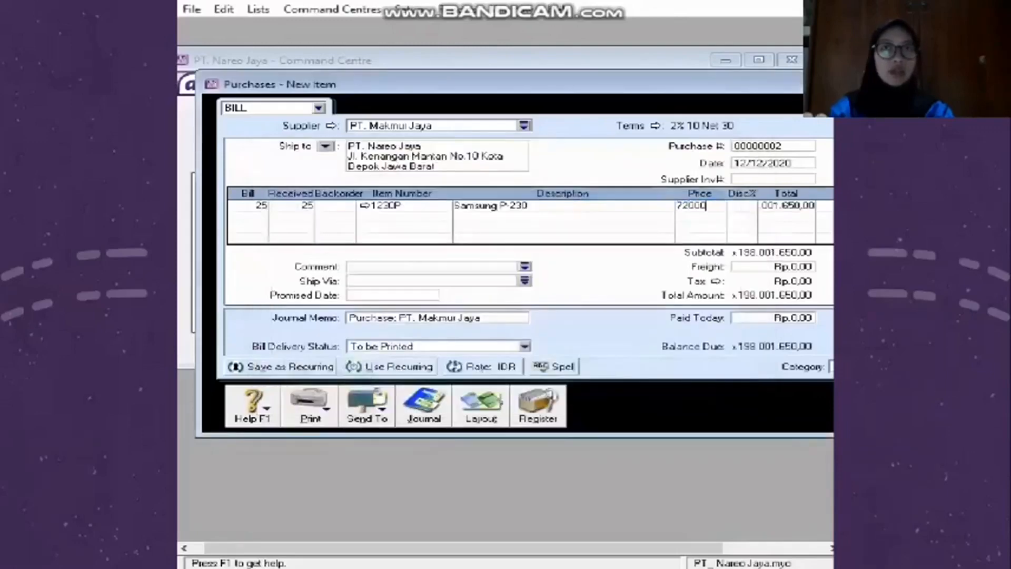
pyautogui.write('00')
pyautogui.press('Tab')
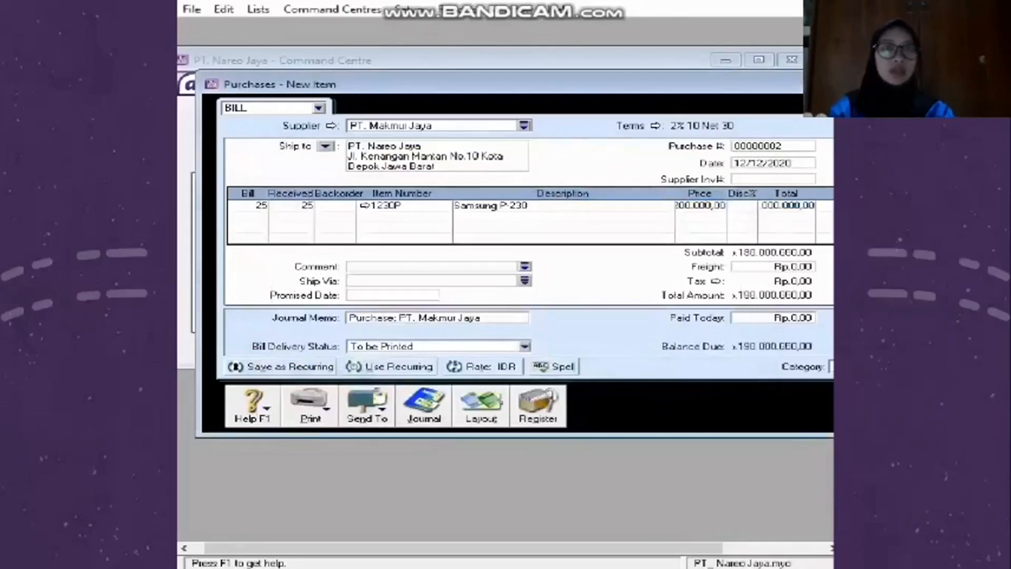
# Add a second bill line for 22 units of item A60PC, Acer P-60, at a unit price of Rp6.500.000
pyautogui.click(232, 217)
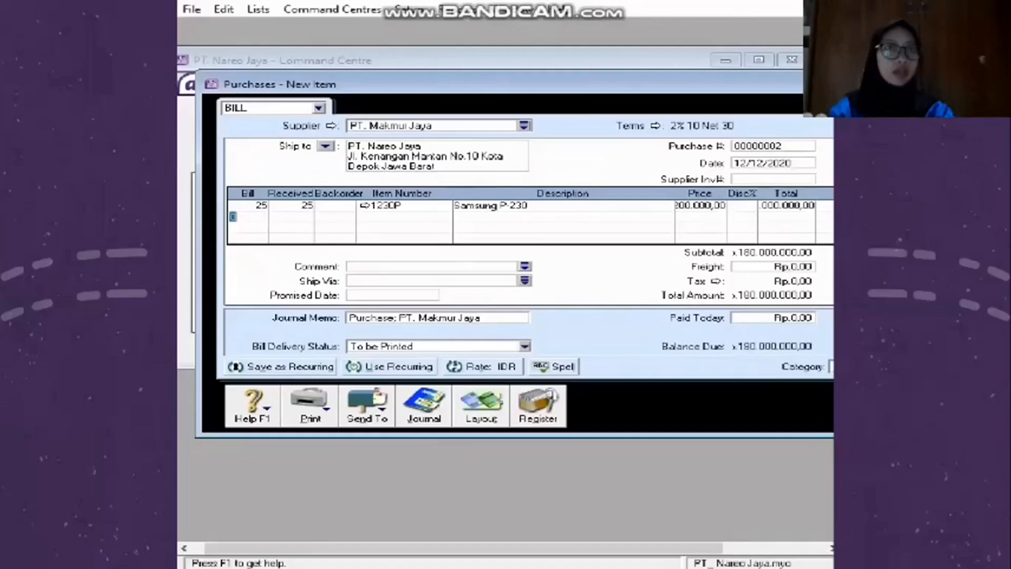
pyautogui.write('22')
pyautogui.press('Tab')
pyautogui.press('Tab')
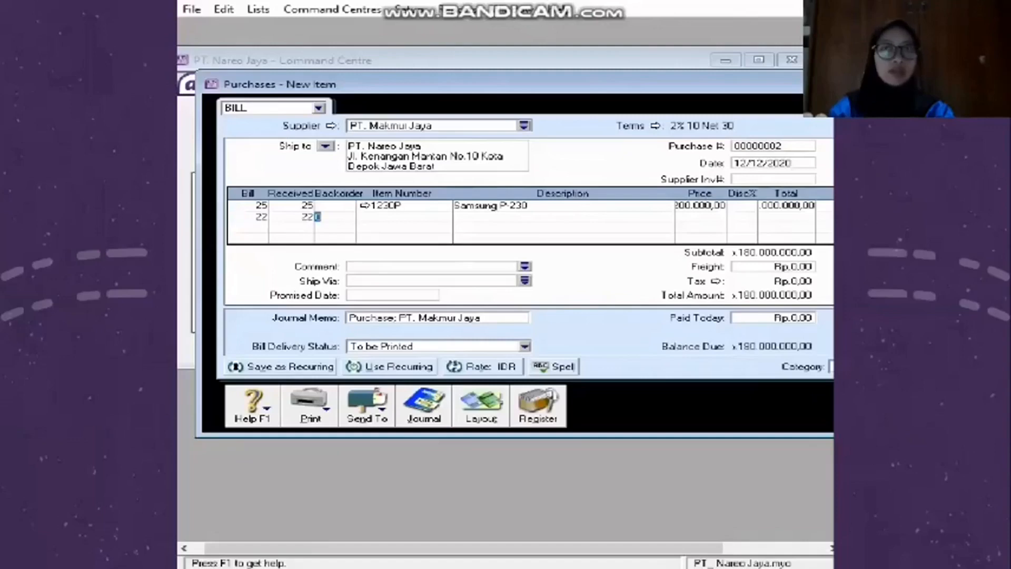
pyautogui.press('Tab')
pyautogui.press('Down')
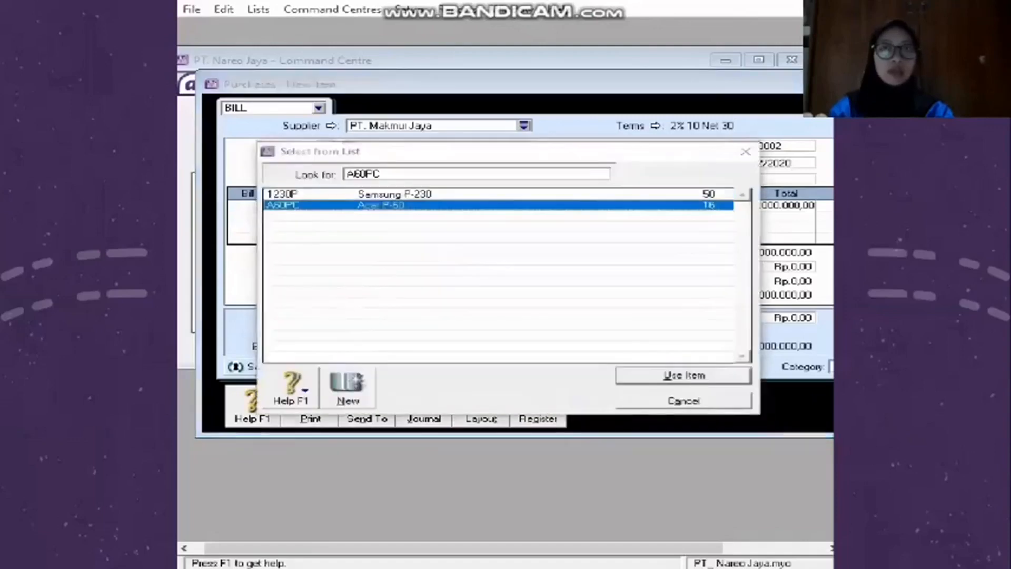
pyautogui.press('Return')
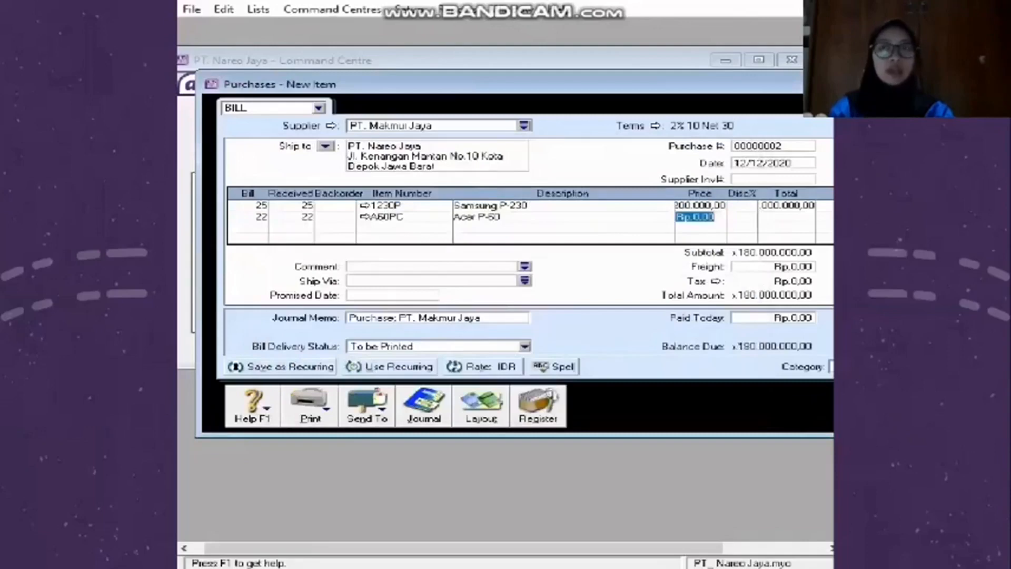
pyautogui.write('6500')
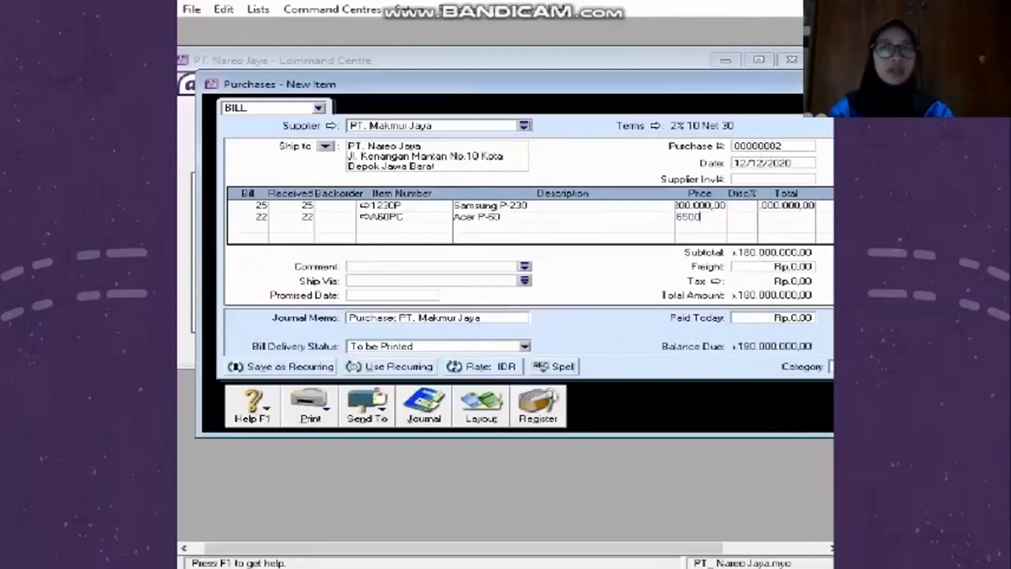
pyautogui.write('000')
pyautogui.press('Tab')
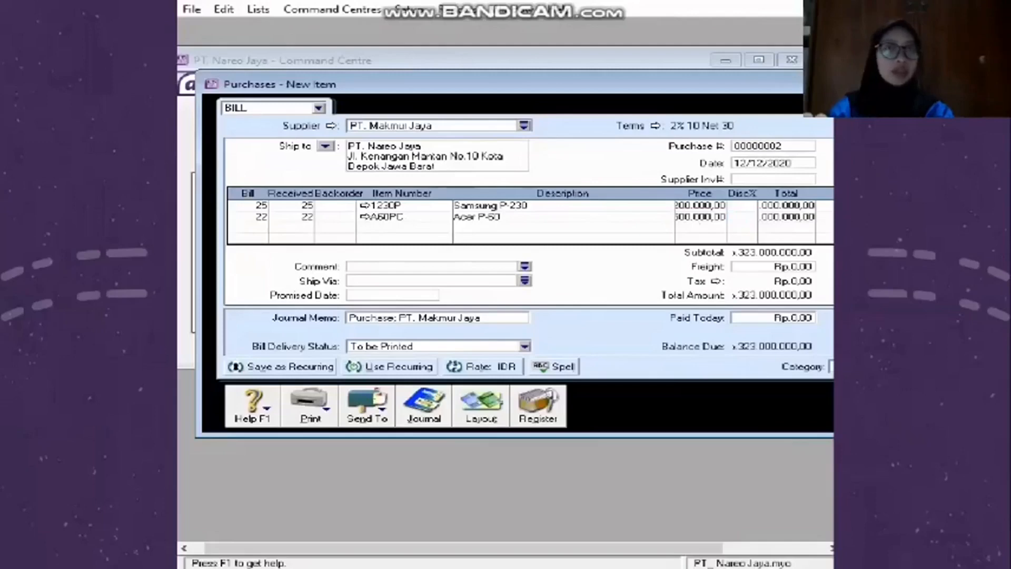
# Apply the PPN (Pajak Pertambahan Nilai) tax code to both the Samsung P-230 and Acer P-60 lines
pyautogui.hscroll(3, 506, 263)
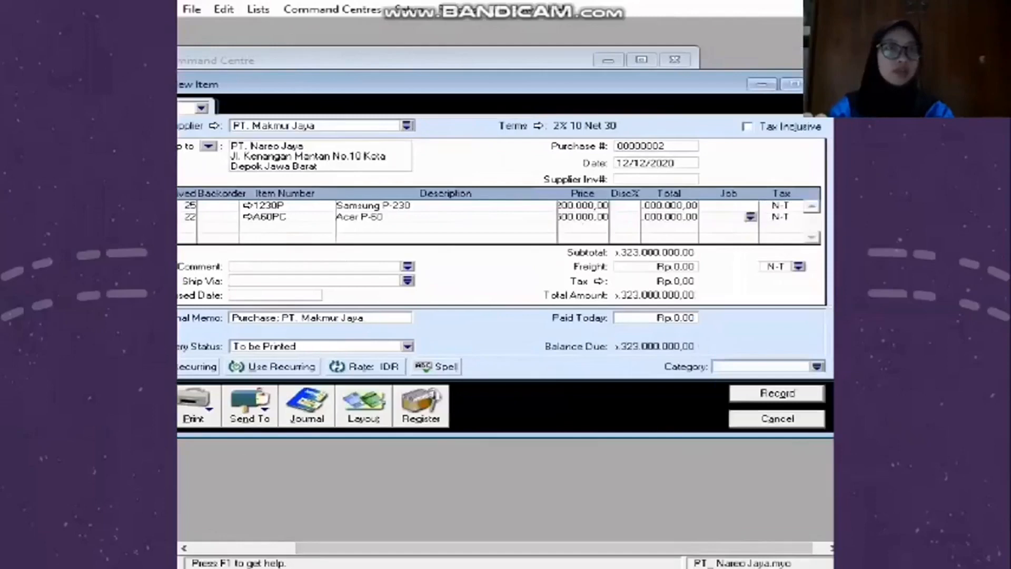
pyautogui.click(769, 205)
pyautogui.click(796, 206)
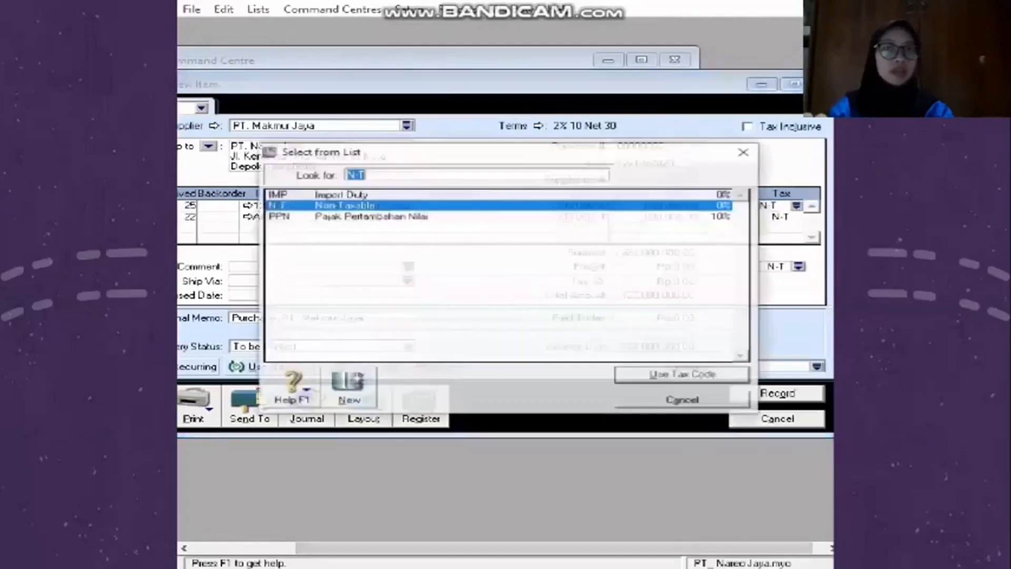
pyautogui.doubleClick(371, 217)
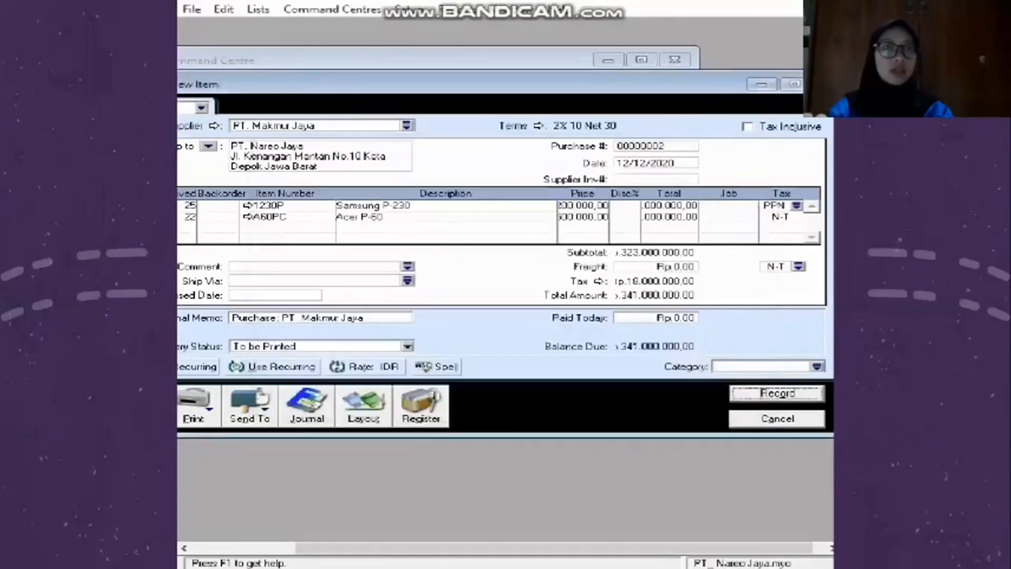
pyautogui.click(796, 217)
pyautogui.doubleClick(370, 216)
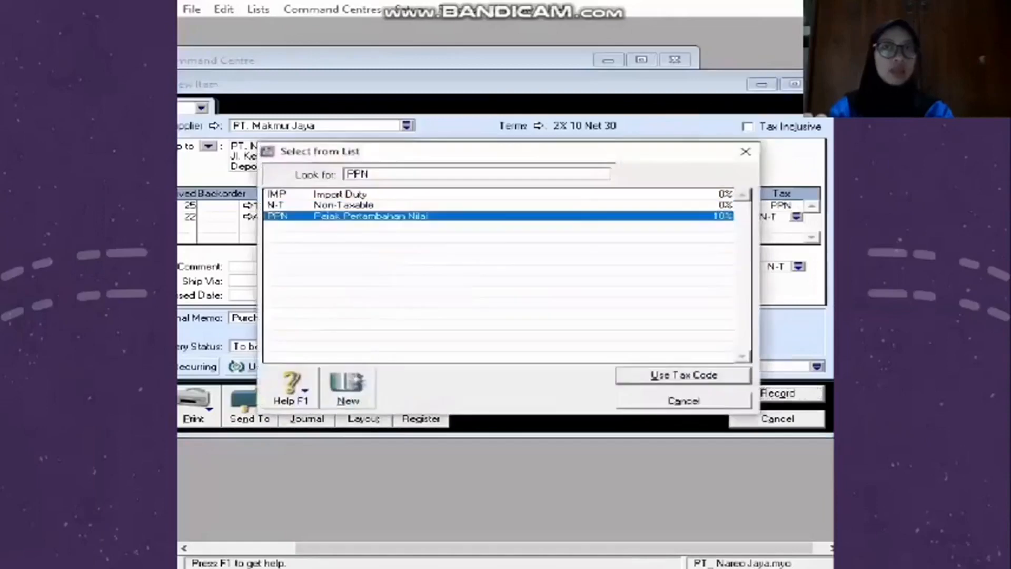
# Assign job P (Produk) to both the Samsung P-230 and Acer P-60 lines
pyautogui.click(724, 206)
pyautogui.click(751, 206)
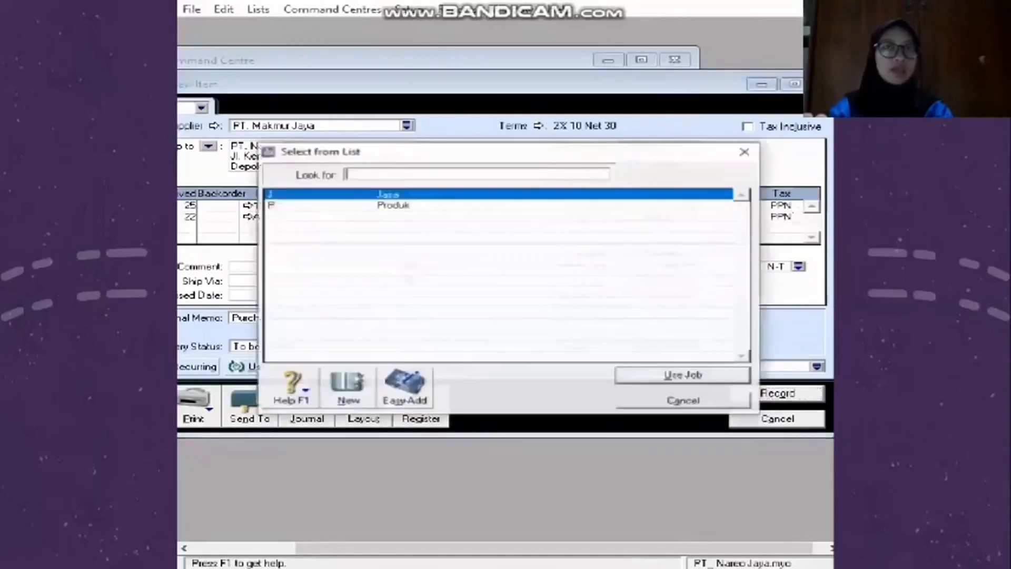
pyautogui.press('Down')
pyautogui.press('Return')
pyautogui.click(724, 216)
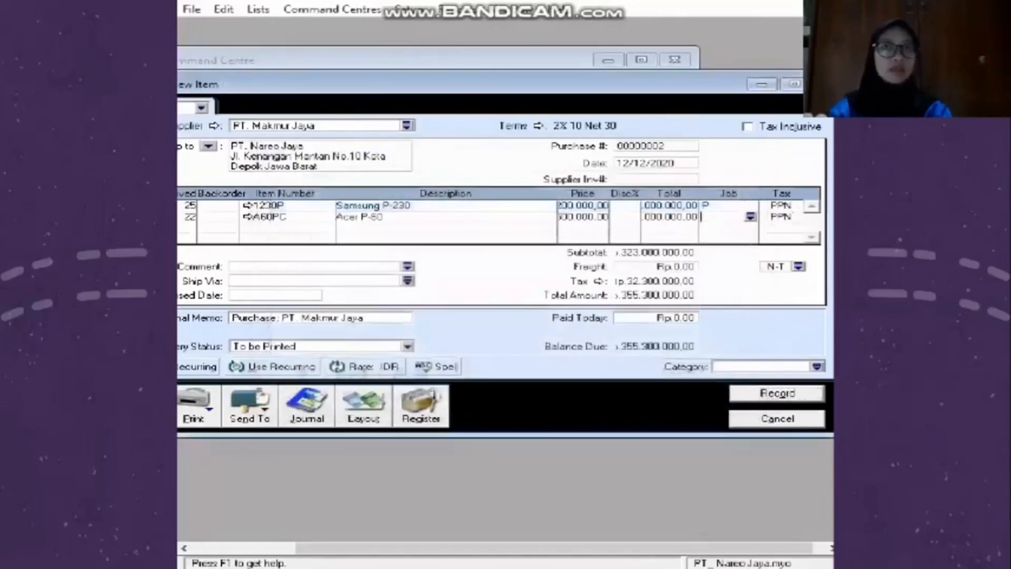
pyautogui.click(751, 217)
pyautogui.press('Down')
pyautogui.press('Return')
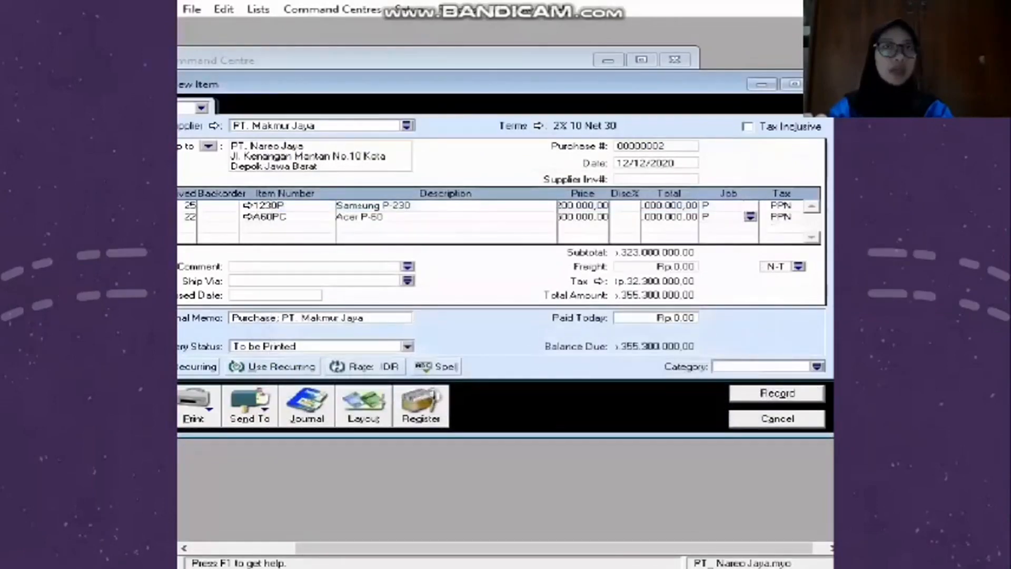
# Set the PT. Makmur Jaya bill's category to L (Local)
pyautogui.click(780, 217)
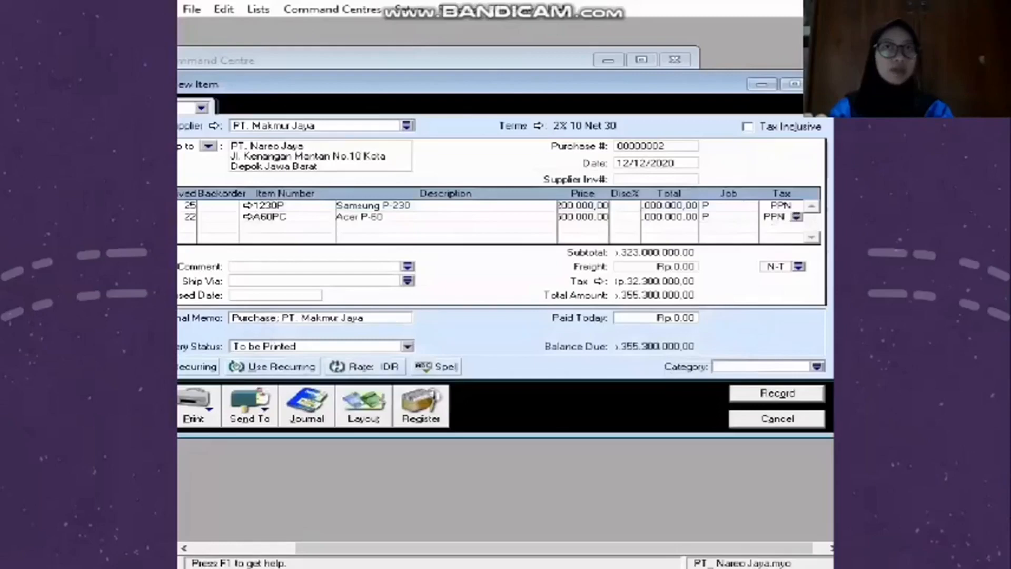
pyautogui.click(201, 227)
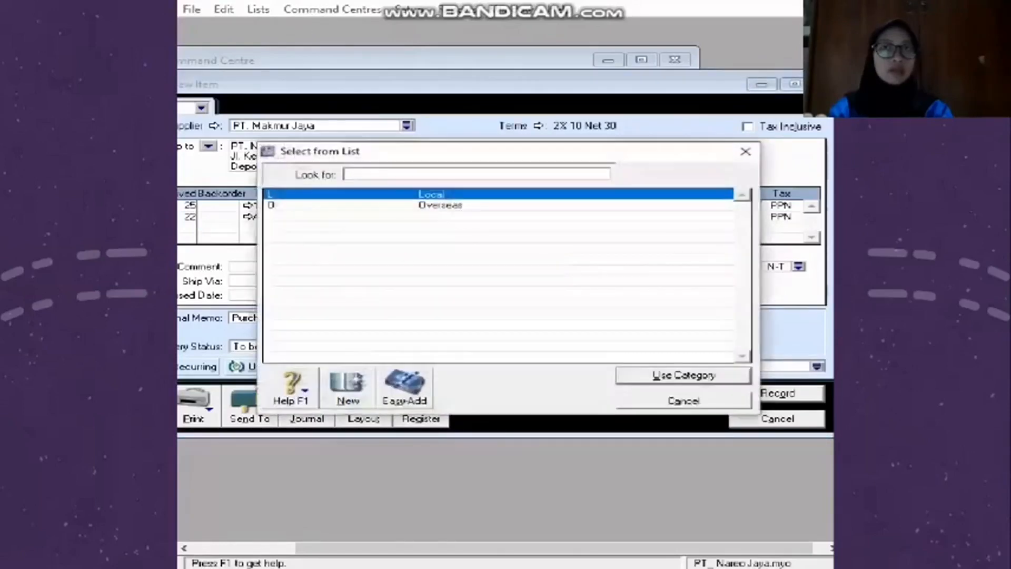
pyautogui.press('Return')
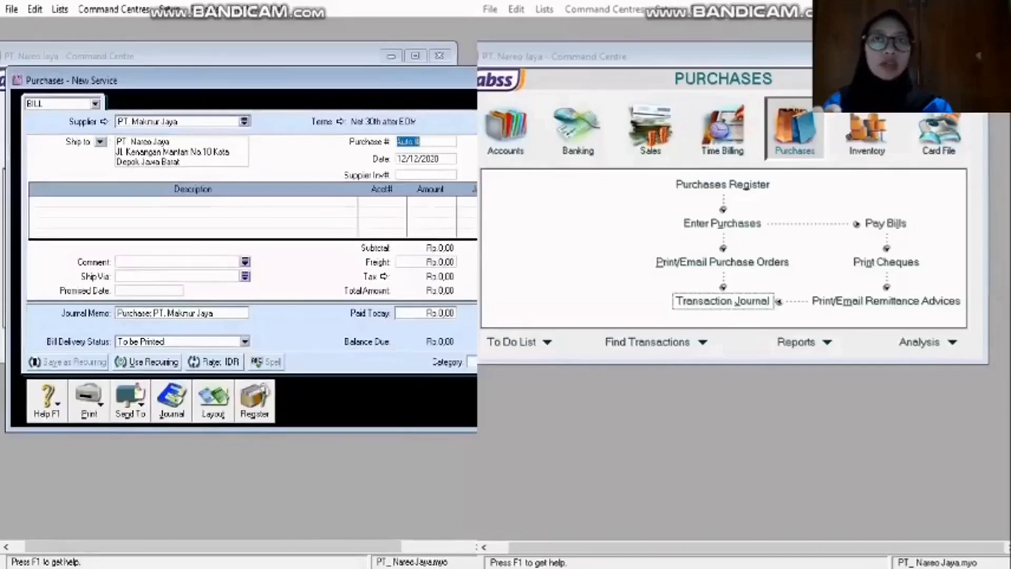
# Number the PT. Makmur Jaya bill NK-01, dated 15/12/2020, and switch it to the Item layout
pyautogui.write('VL-01')
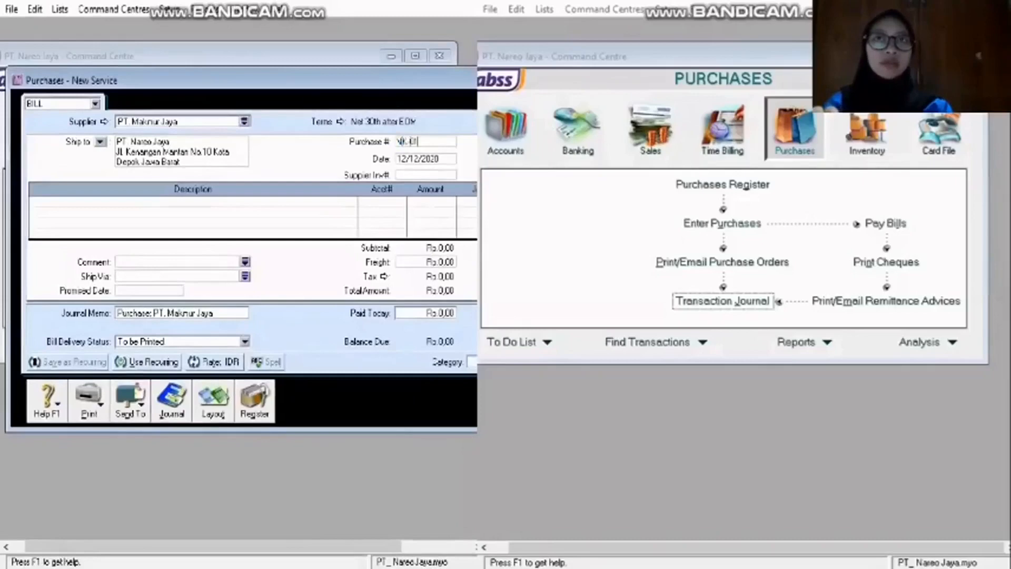
pyautogui.click(402, 159)
pyautogui.press('BackSpace')
pyautogui.write('1')
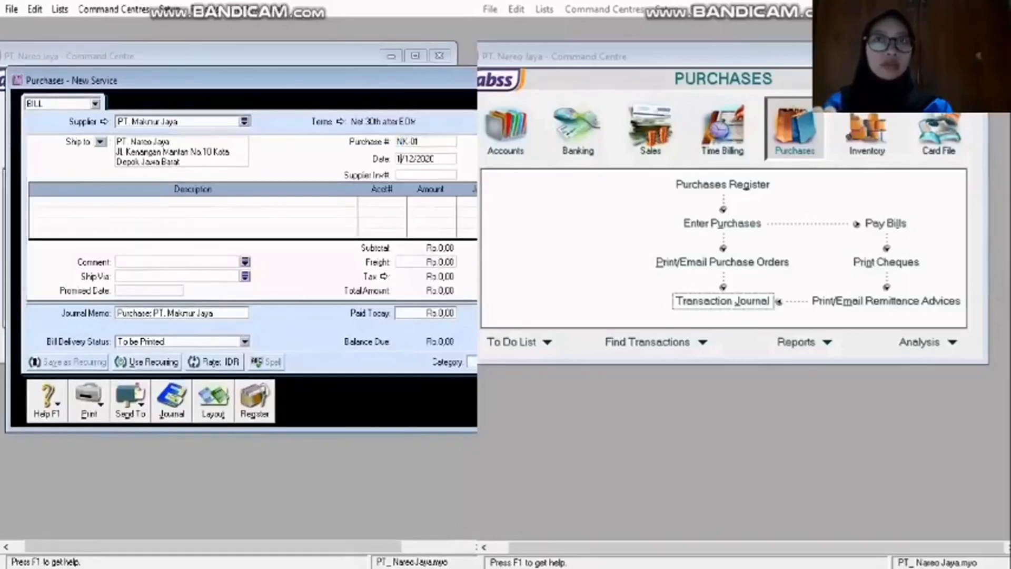
pyautogui.write('5')
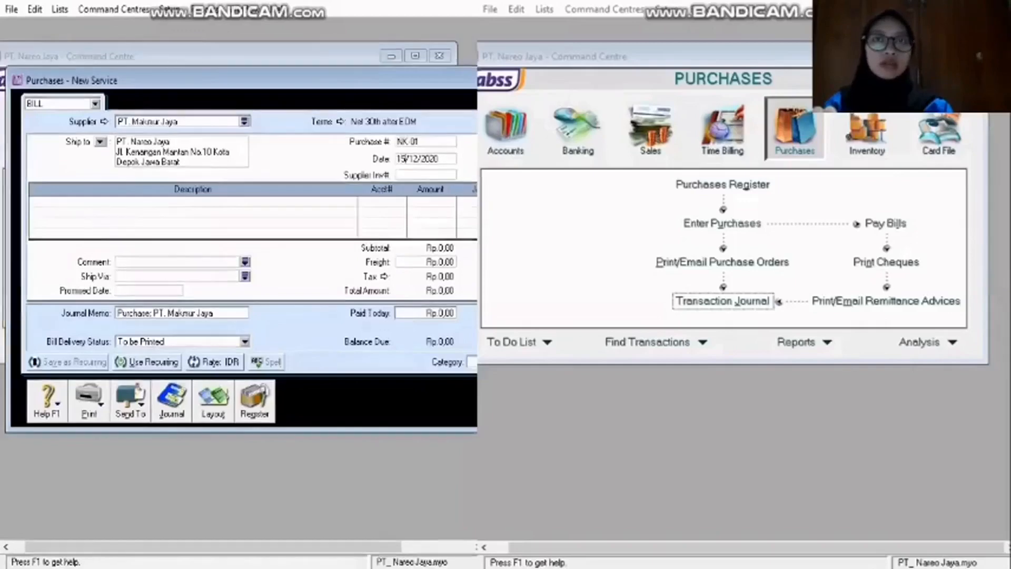
pyautogui.click(212, 403)
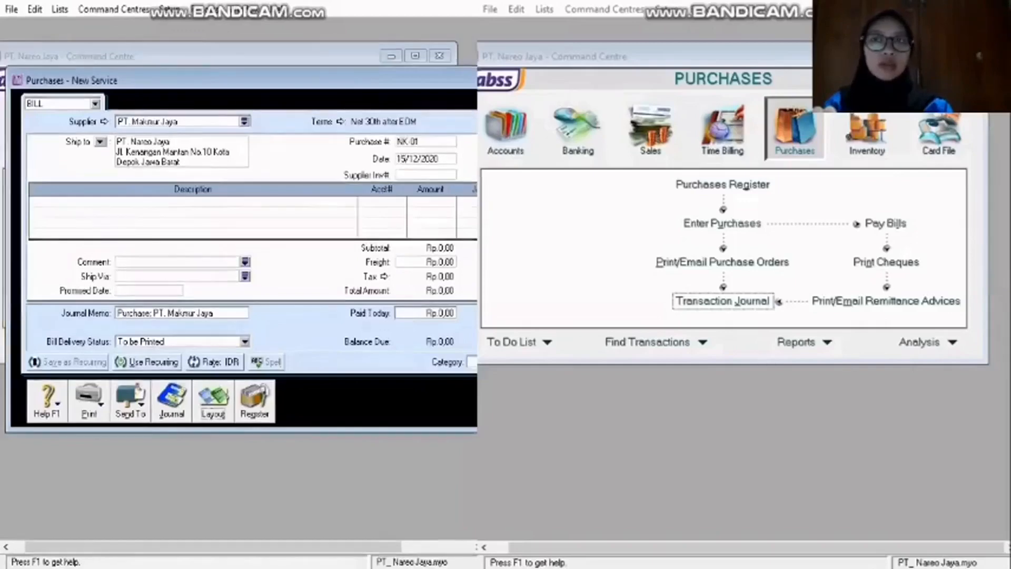
pyautogui.press('Return')
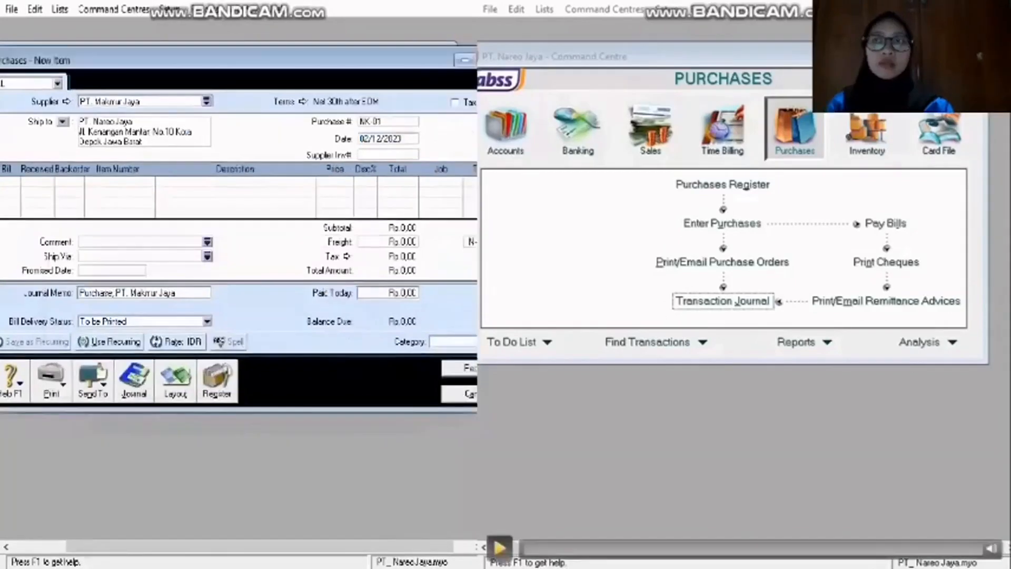
# Add a return line for -2 units of item A60PC, Acer P-60, at a unit price of Rp6.500.000
pyautogui.write('2')
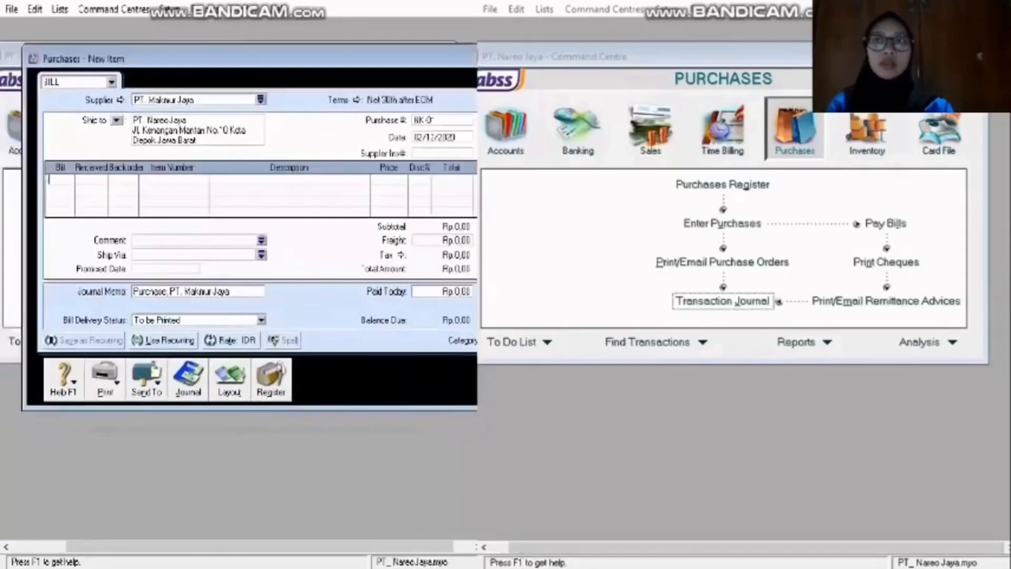
pyautogui.press('Tab')
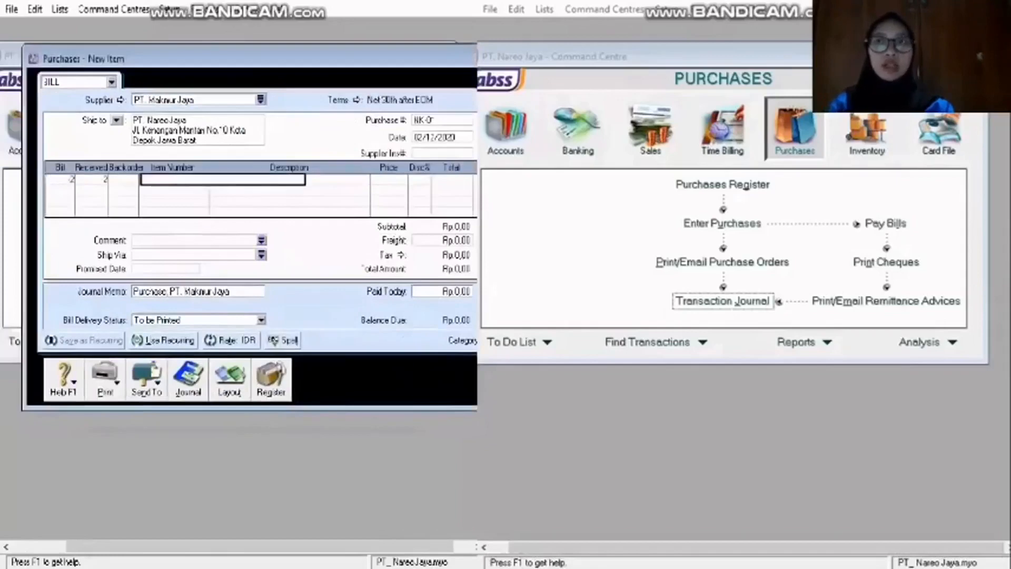
pyautogui.press('Tab')
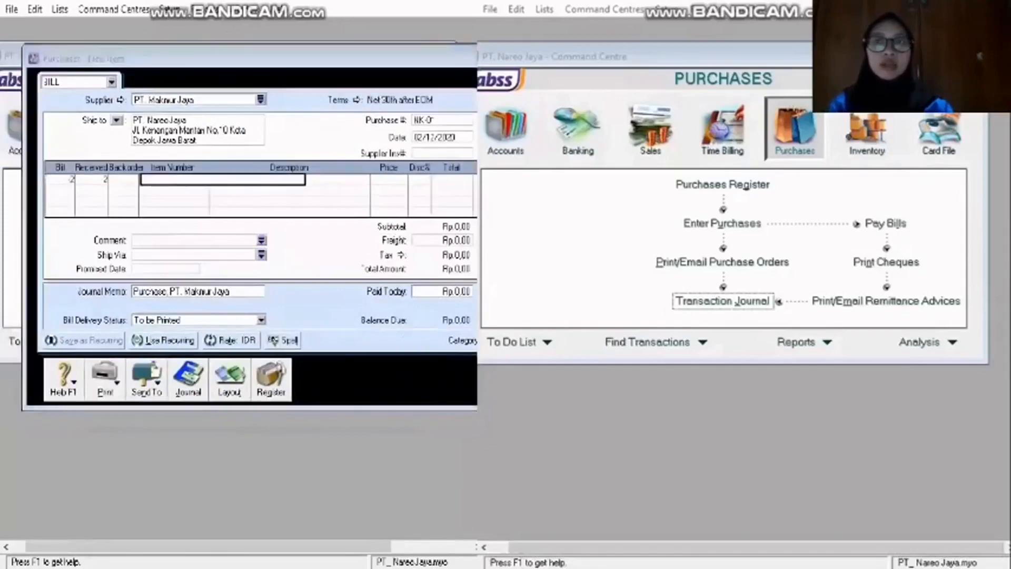
pyautogui.write('A60PC')
pyautogui.press('Return')
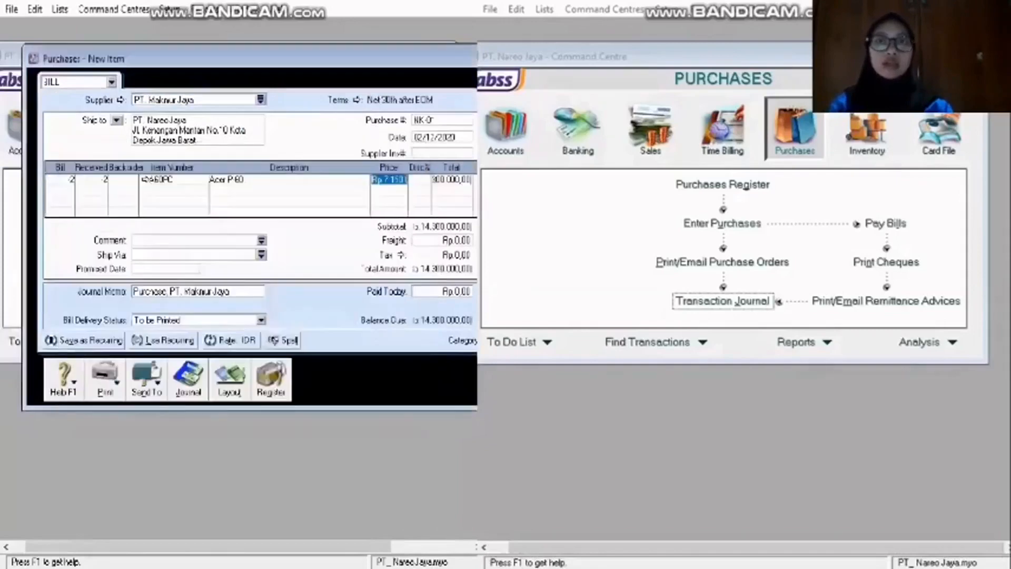
pyautogui.write('650')
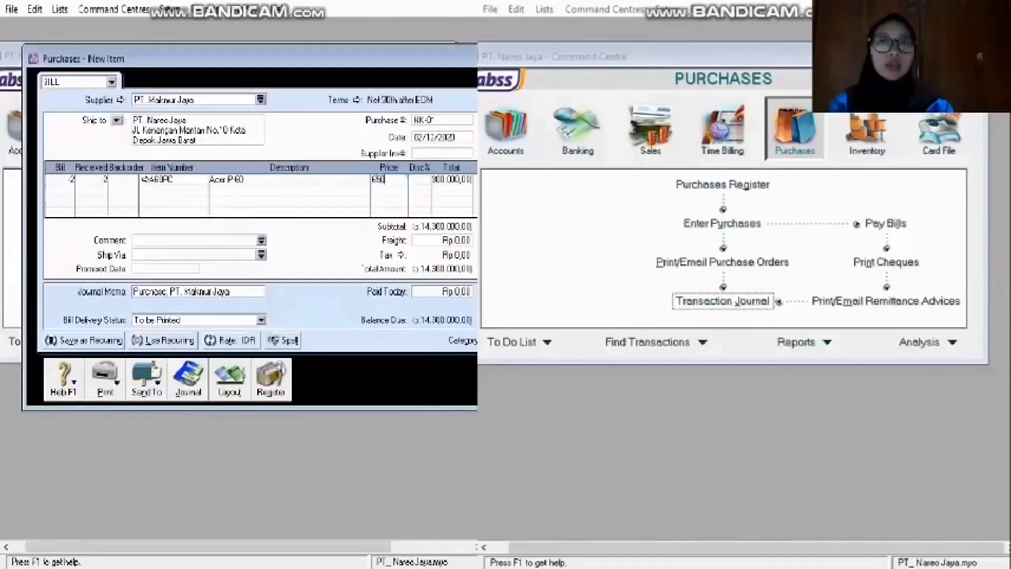
pyautogui.write('0000')
pyautogui.press('Tab')
pyautogui.press('Tab')
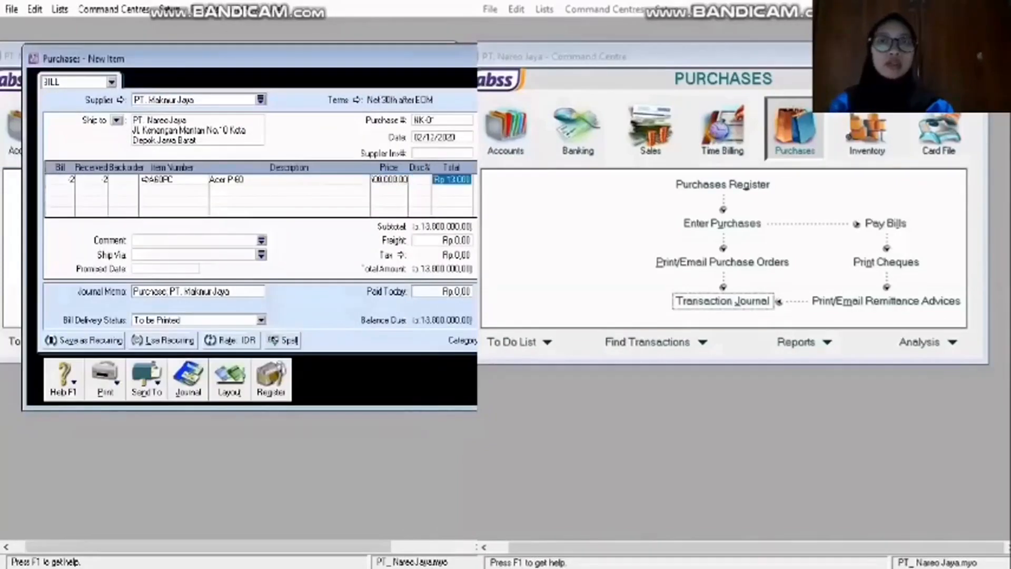
pyautogui.press('Tab')
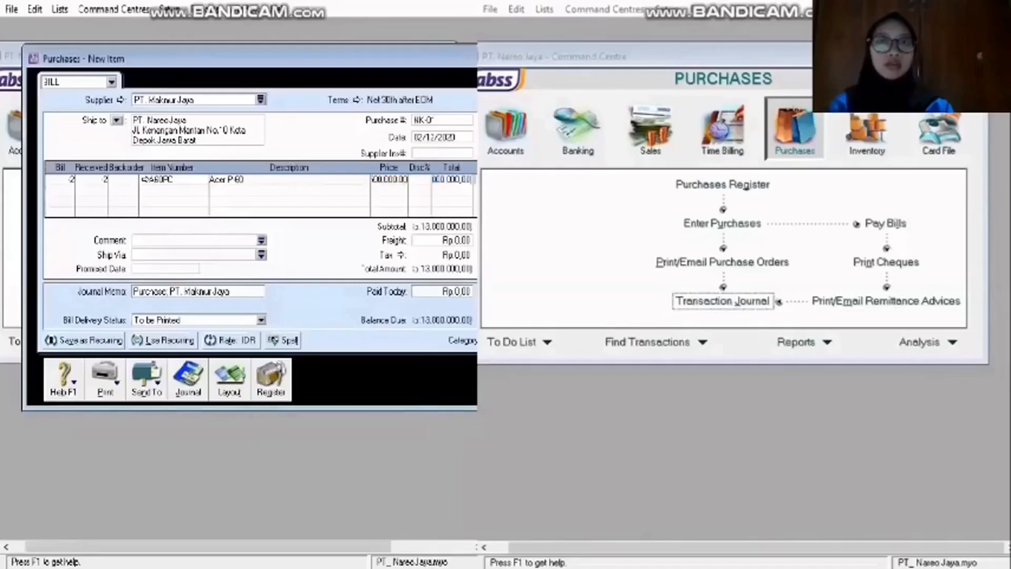
# Assign job P to the Acer P-60 return line on bill NK-01
pyautogui.press('Tab')
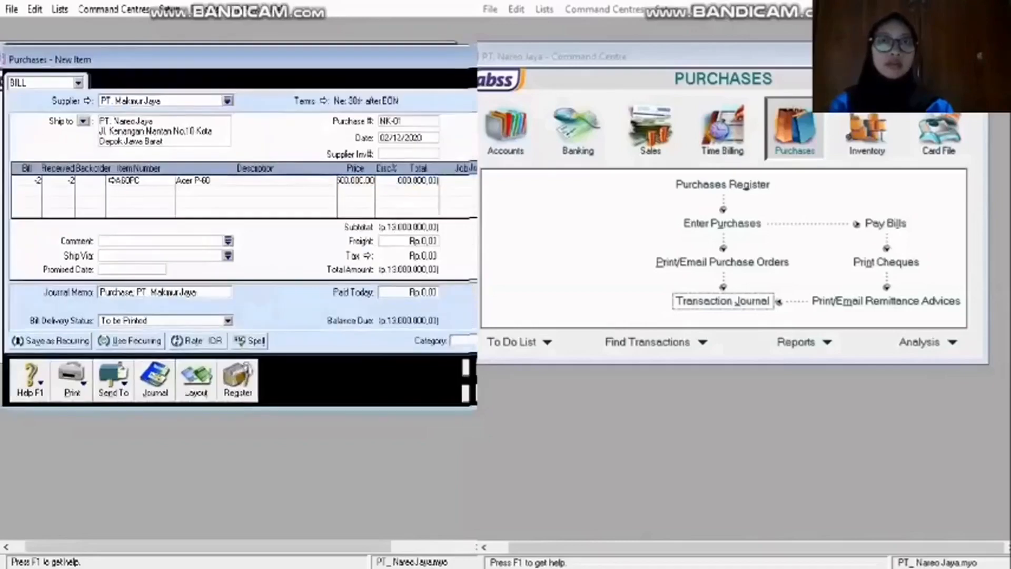
pyautogui.press('Tab')
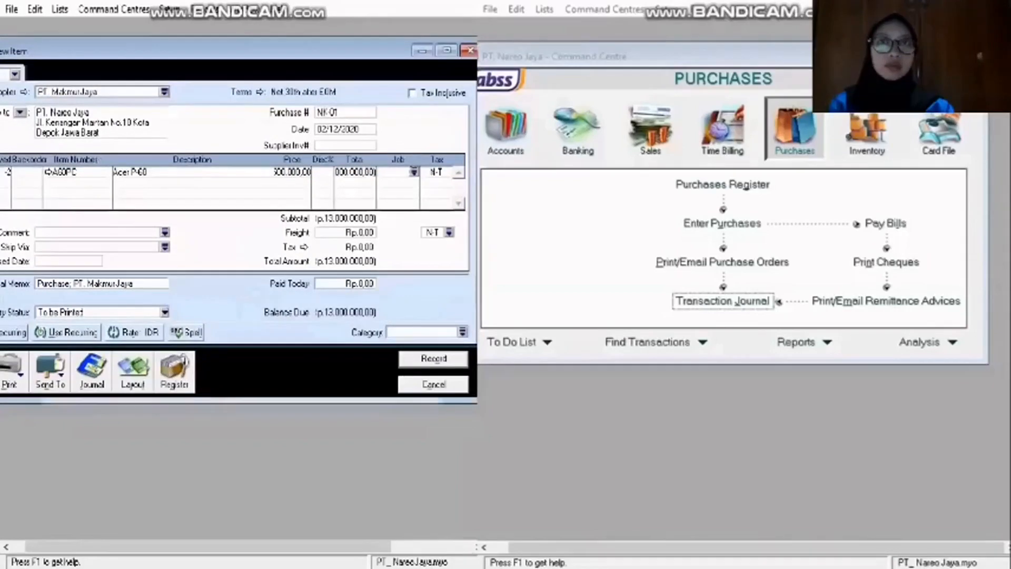
pyautogui.press('space')
pyautogui.press('Return')
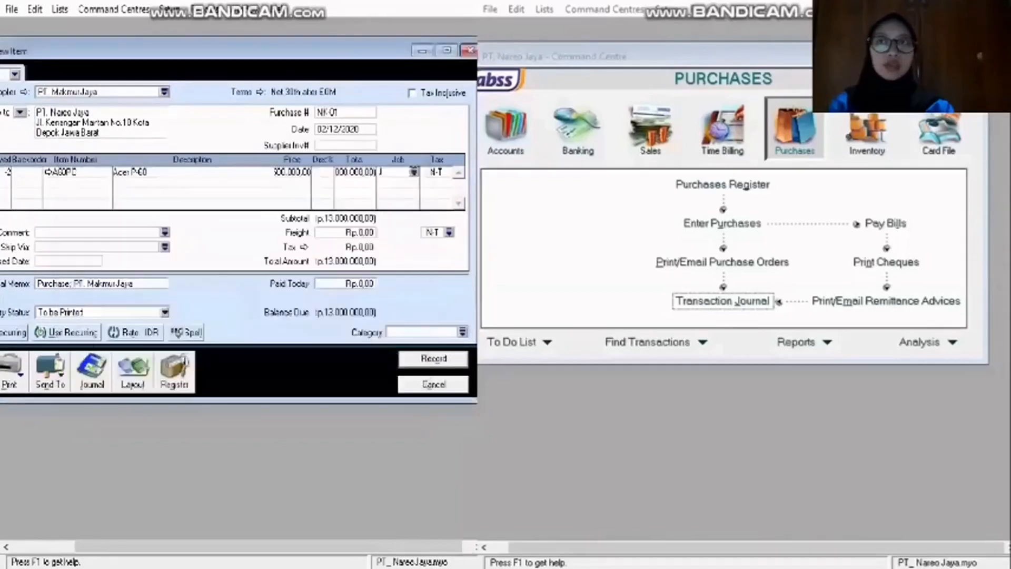
pyautogui.press('space')
pyautogui.press('Return')
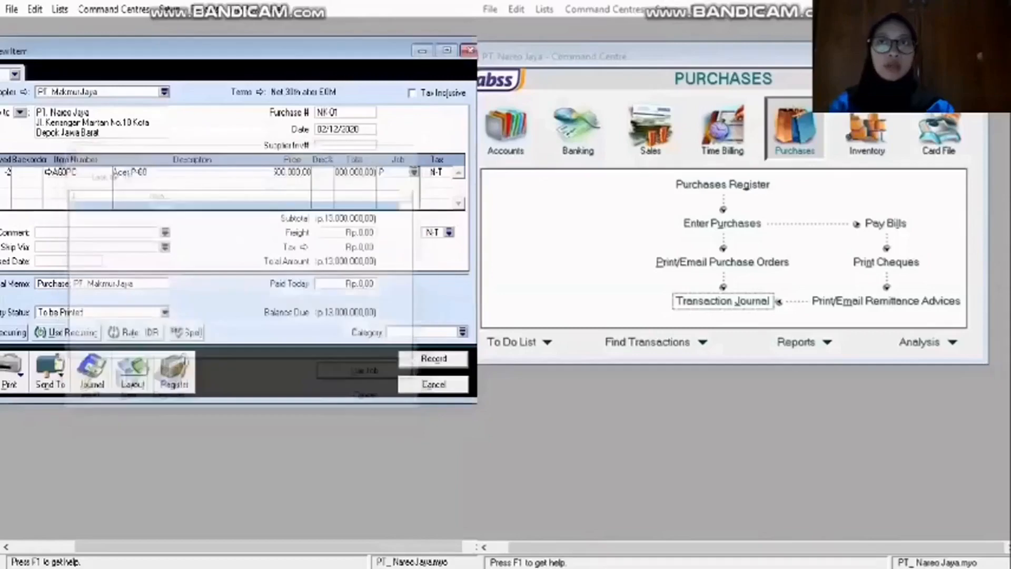
# Apply the PPN tax code to the Acer P-60 return line and record the bill with category L (Local)
pyautogui.press('Tab')
pyautogui.press('space')
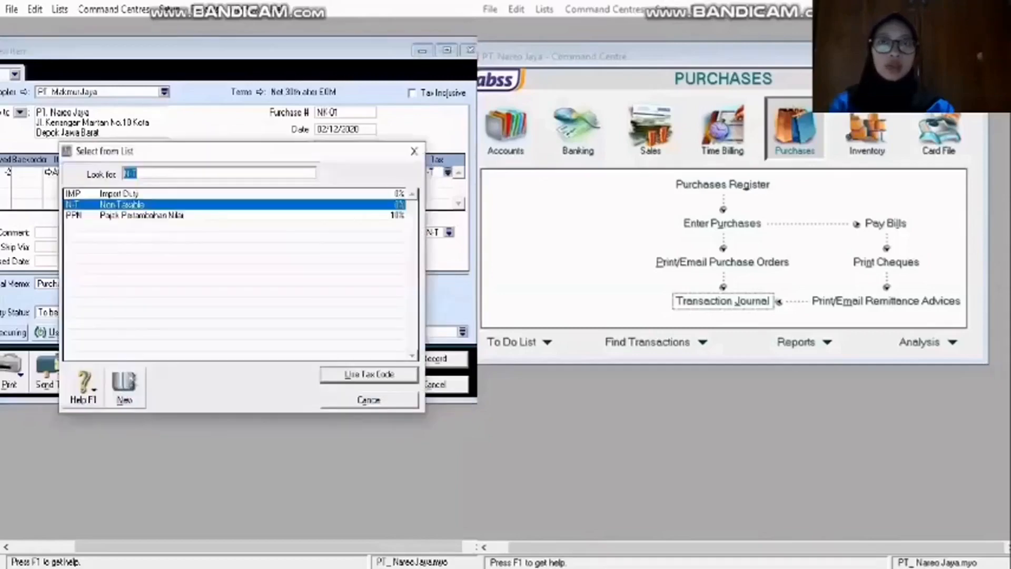
pyautogui.press('Down')
pyautogui.press('Return')
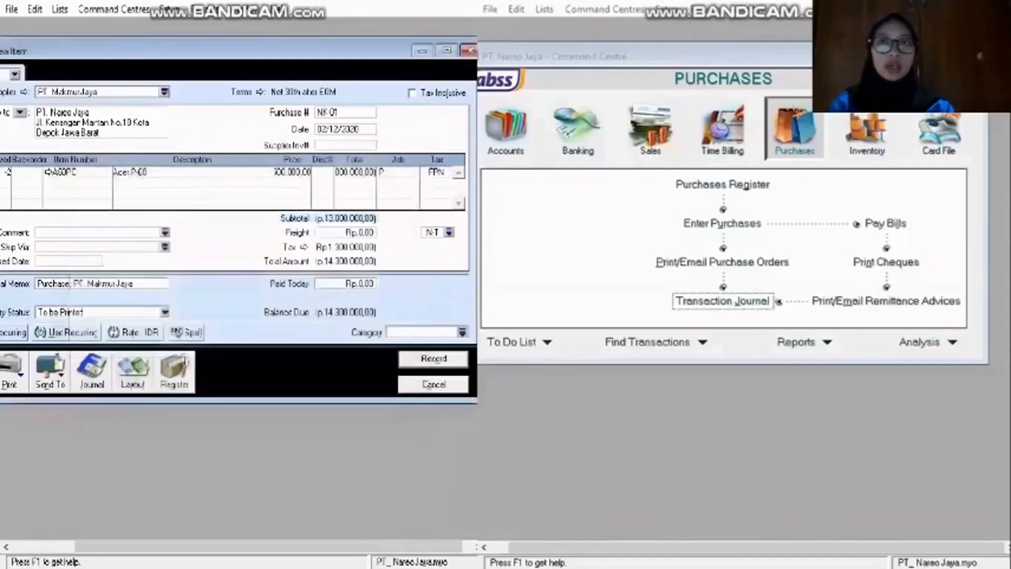
pyautogui.click(462, 332)
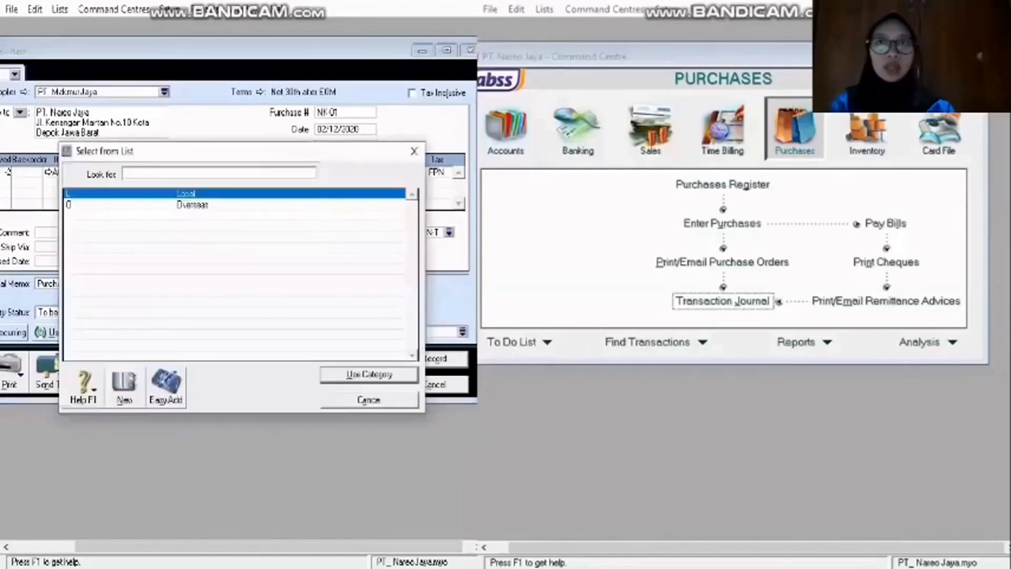
pyautogui.press('Return')
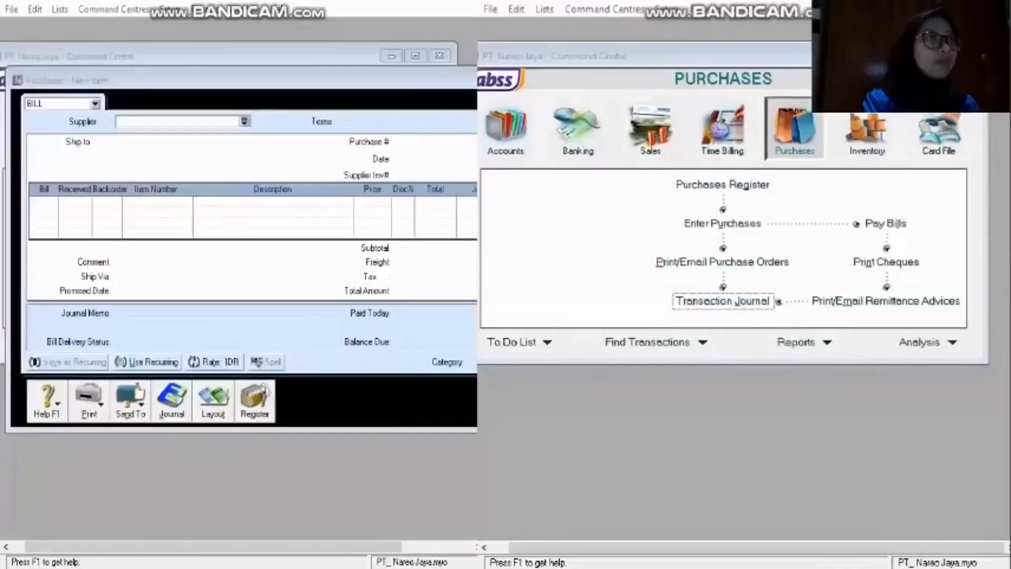
# List the supplier returns and debits in the Purchases Register, after setting its start date to 01/11/2020
pyautogui.click(723, 184)
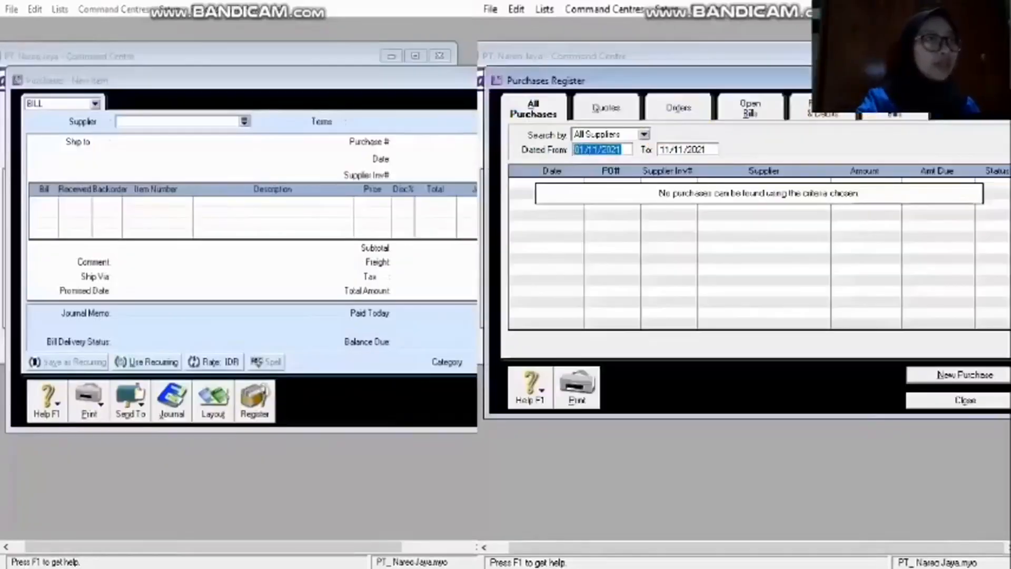
pyautogui.click(621, 150)
pyautogui.press('BackSpace')
pyautogui.write('0')
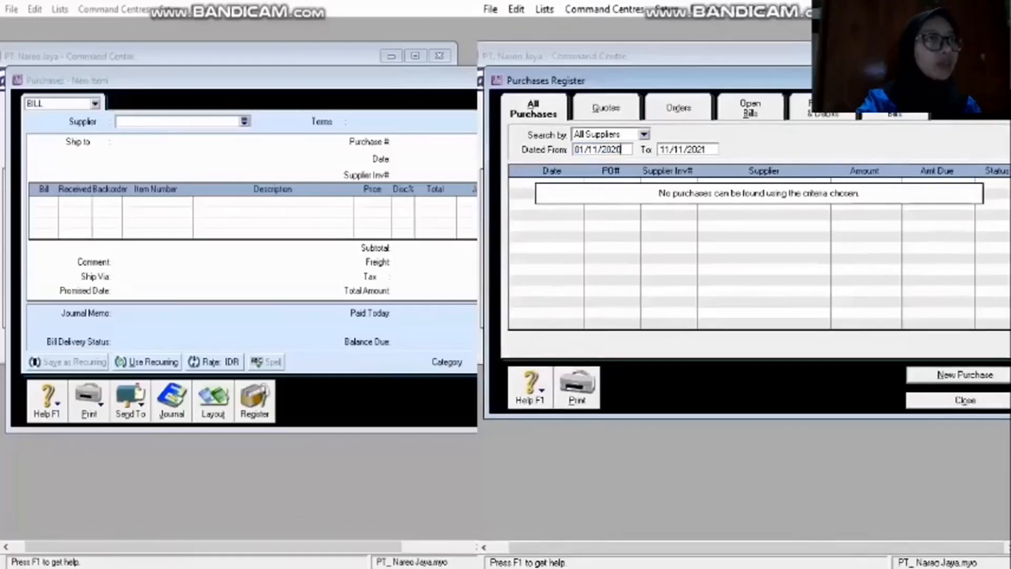
pyautogui.press('Tab')
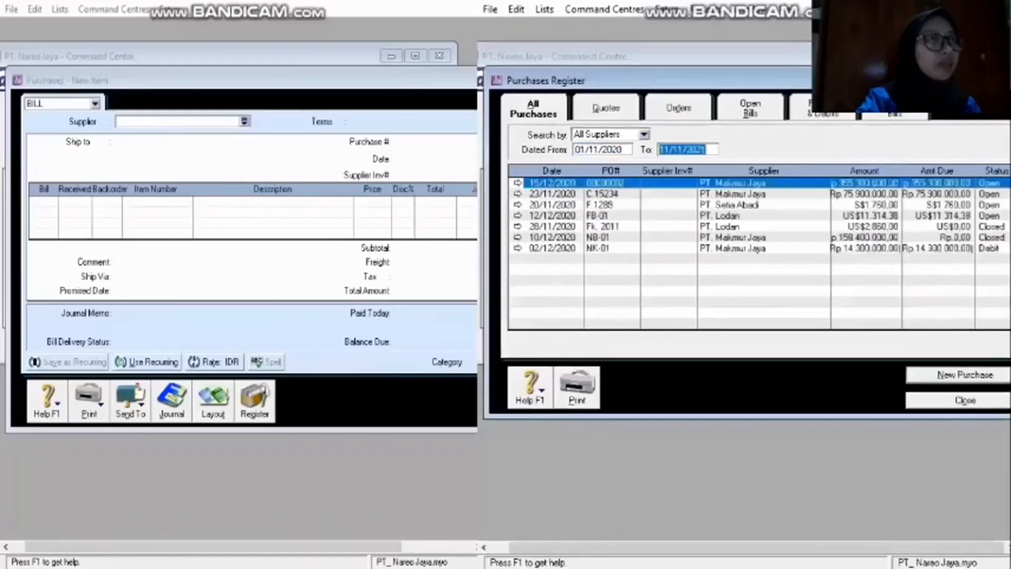
pyautogui.click(823, 109)
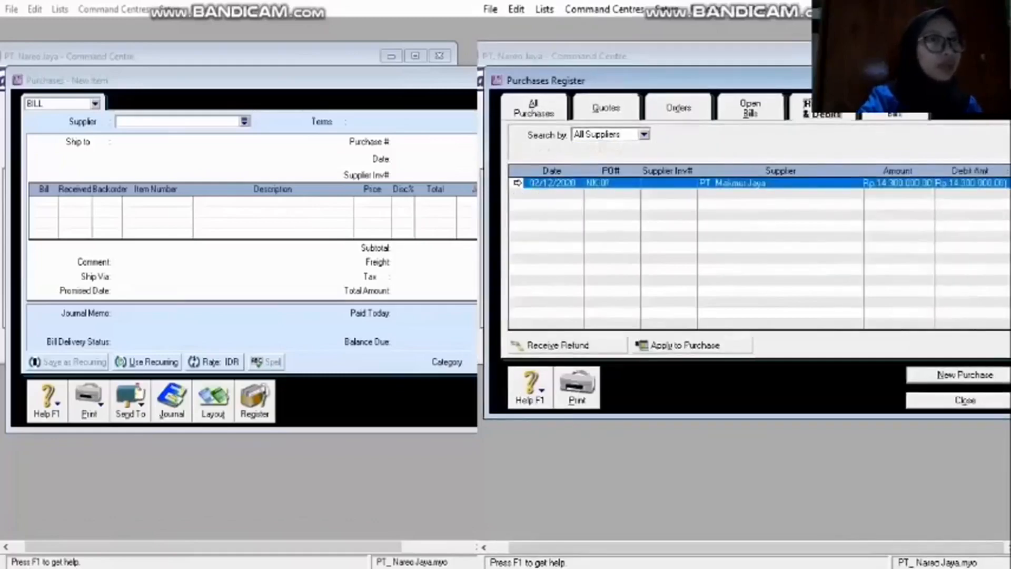
# Settle debit NK-01, dated 15/12/2020, by applying Rp14.300.000 to PT. Makmur Jaya's open bill of 15/12/2020
pyautogui.moveTo(853, 80); pyautogui.dragTo(834, 77)
pyautogui.moveTo(666, 552)
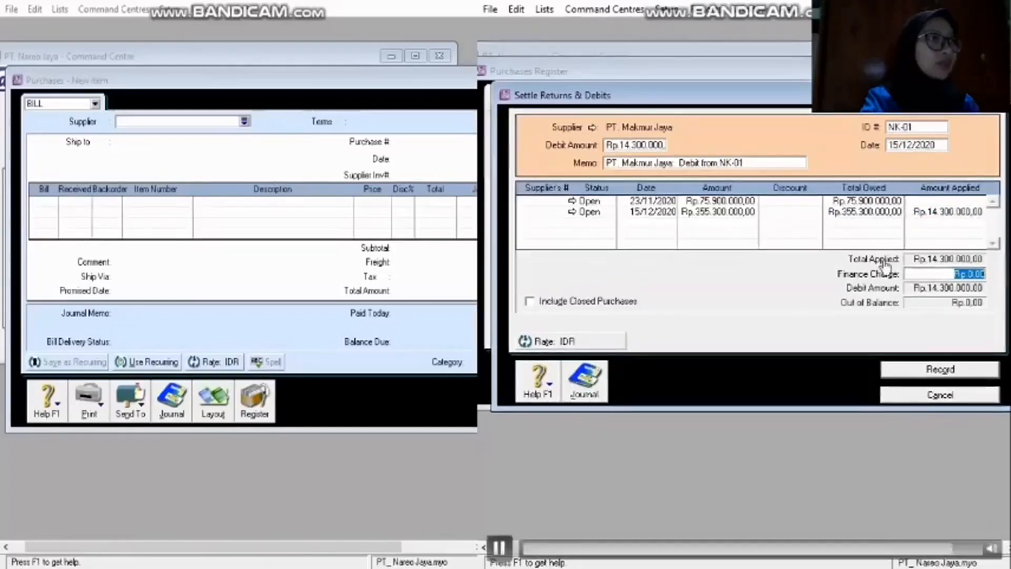
pyautogui.click(929, 388)
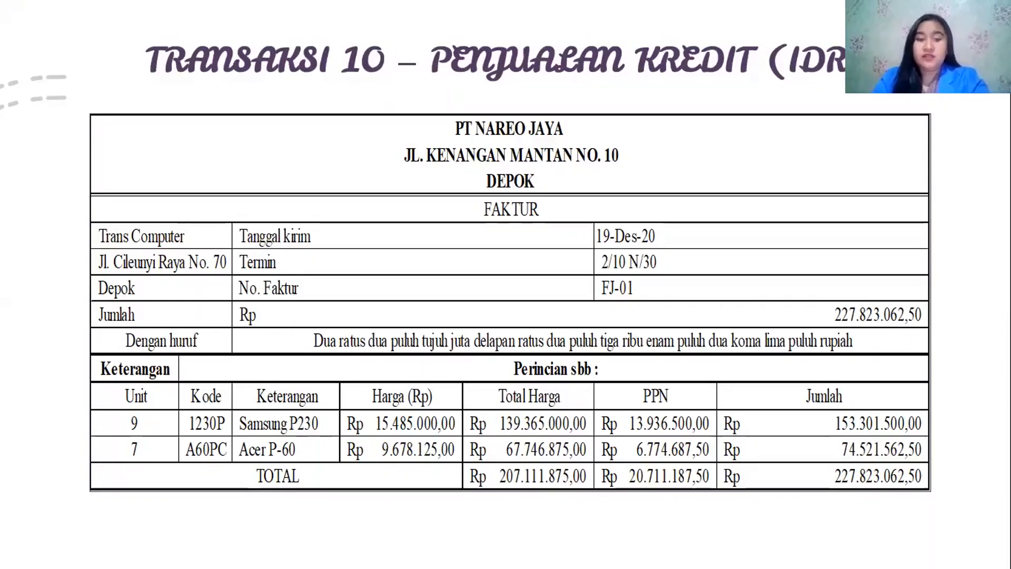
pyautogui.hotkey('alt', 'Tab')
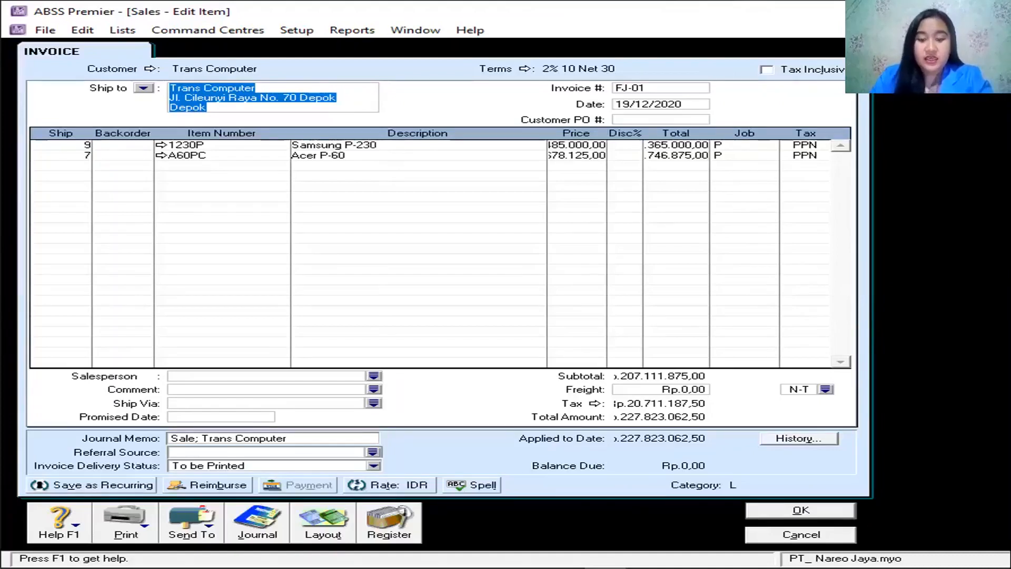
pyautogui.hotkey('alt', 'Tab')
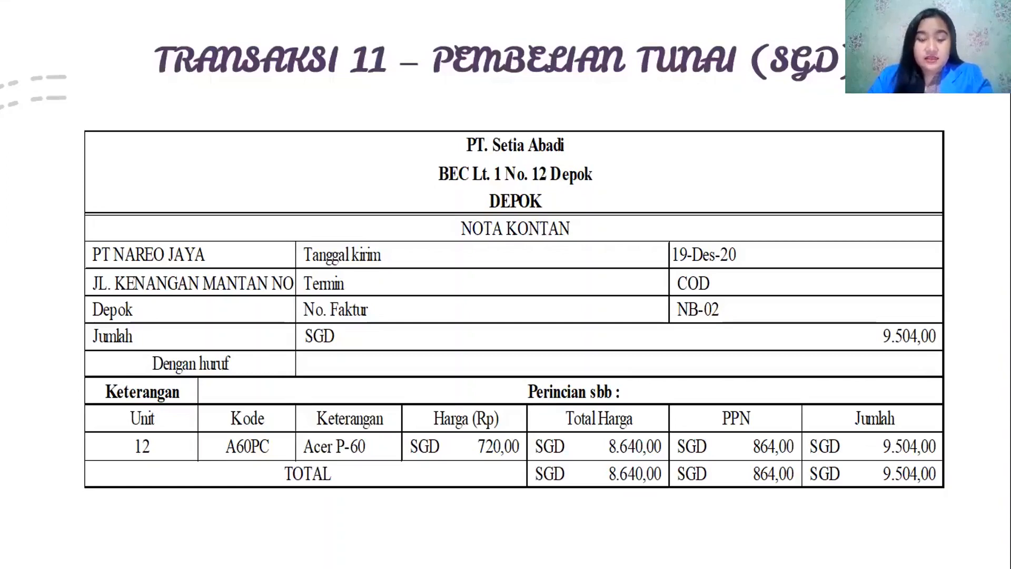
pyautogui.hotkey('alt', 'Tab')
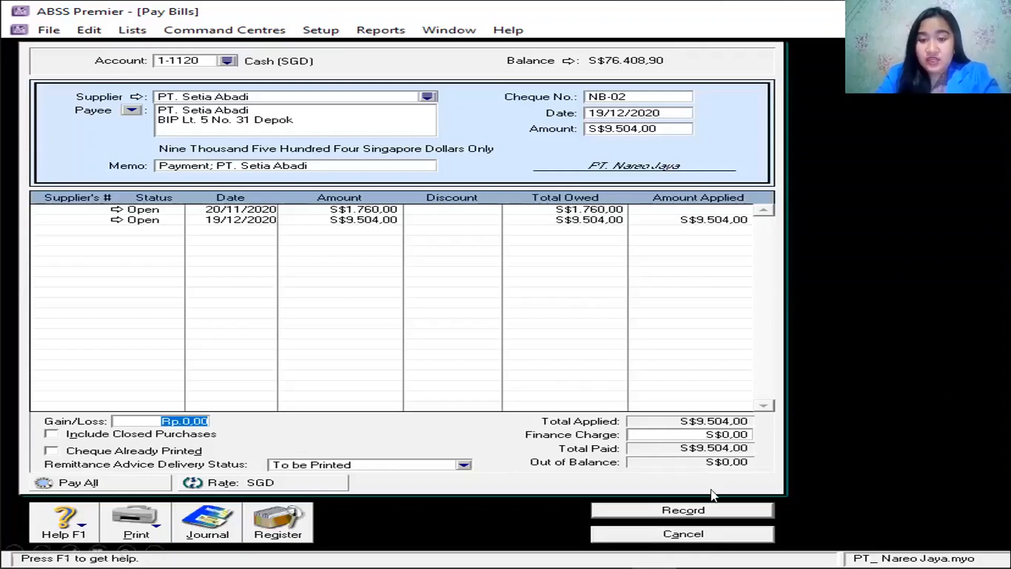
pyautogui.hotkey('alt', 'Tab')
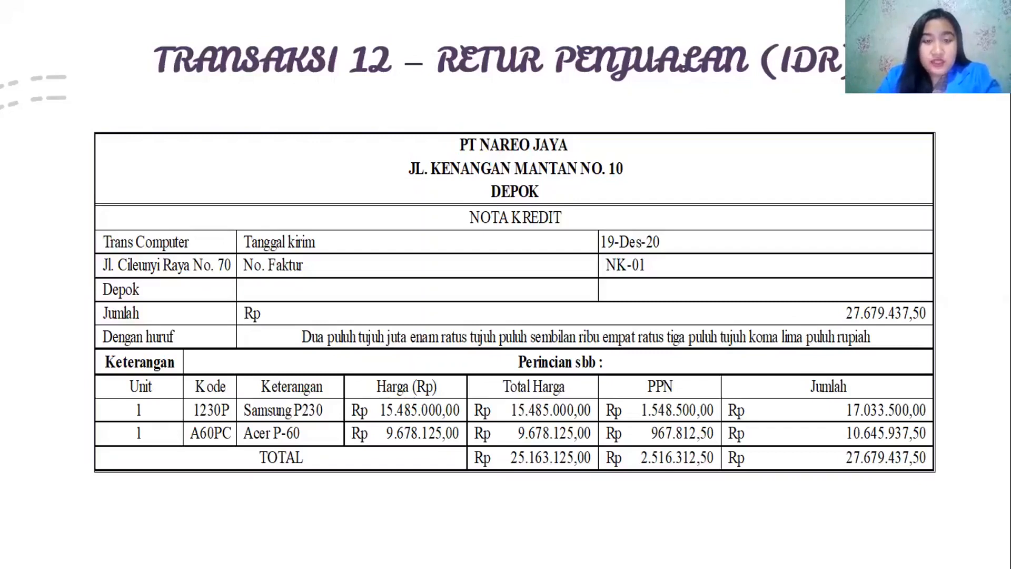
pyautogui.hotkey('alt', 'Tab')
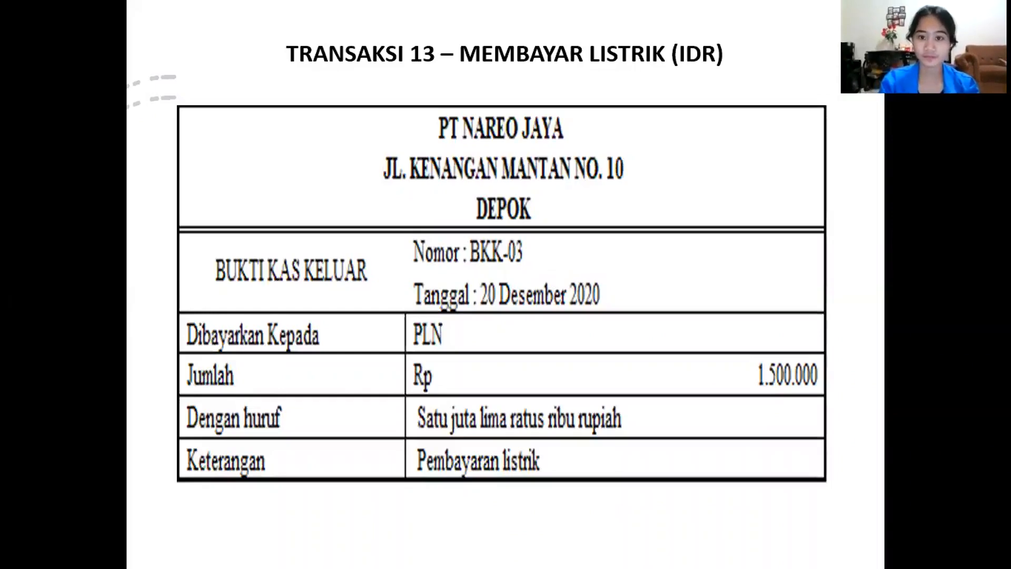
pyautogui.press('Right')
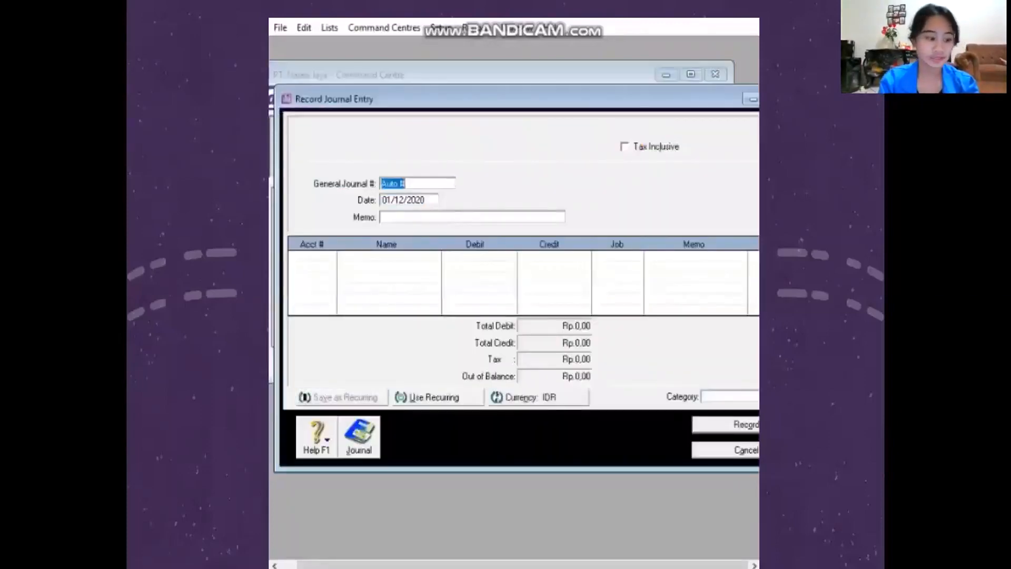
pyautogui.write('NKK-02')
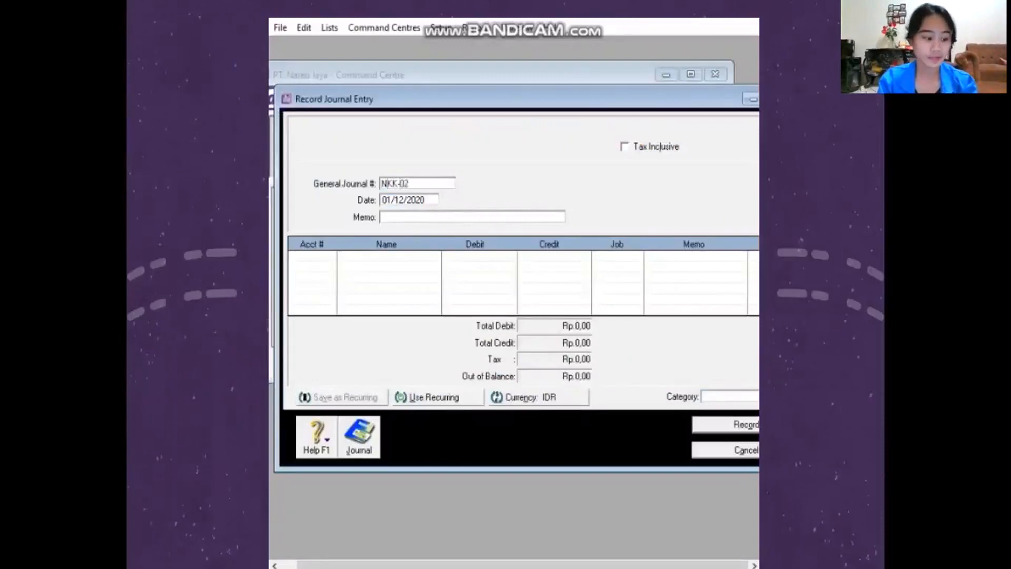
pyautogui.press('BackSpace')
pyautogui.press('BackSpace')
pyautogui.press('BackSpace')
pyautogui.press('BackSpace')
pyautogui.press('BackSpace')
pyautogui.press('BackSpace')
# Set the General Journal number of the new journal entry to BKK-03
pyautogui.write('B')
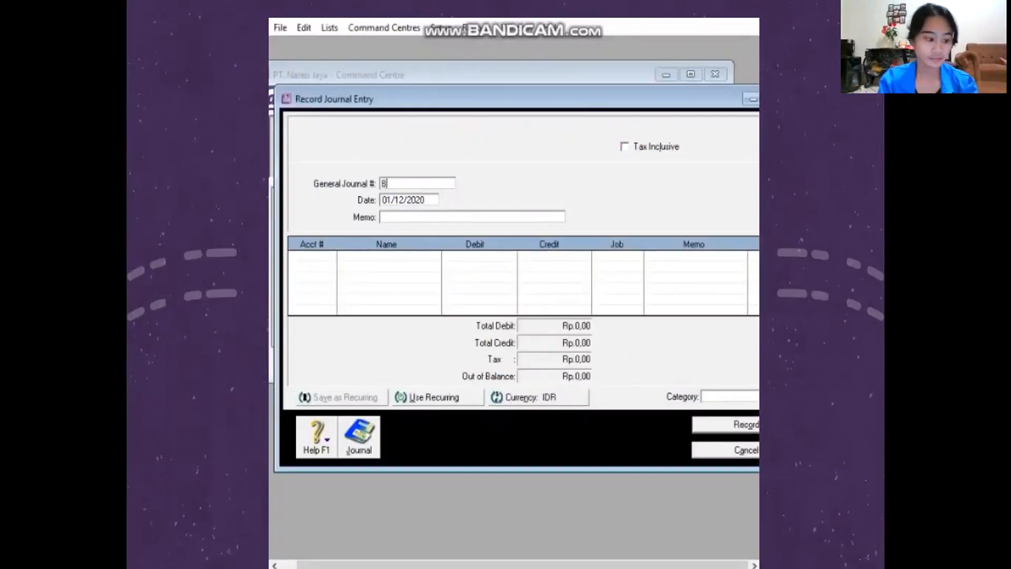
pyautogui.write('KK-03')
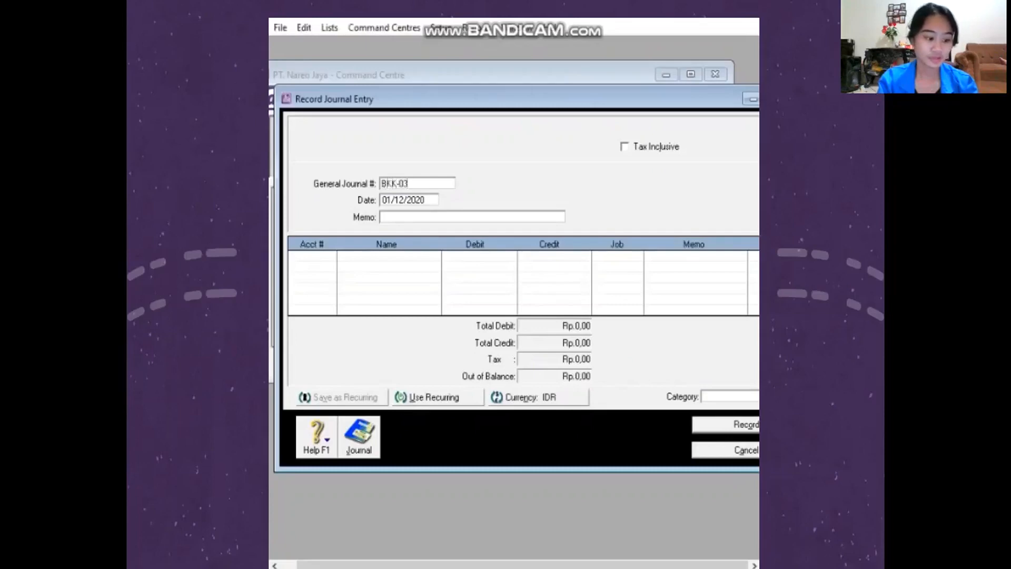
# Date journal entry BKK-03 20/12/2020, enter the memo "Pembayaran listrik", and open the account list for its first line
pyautogui.press('Tab')
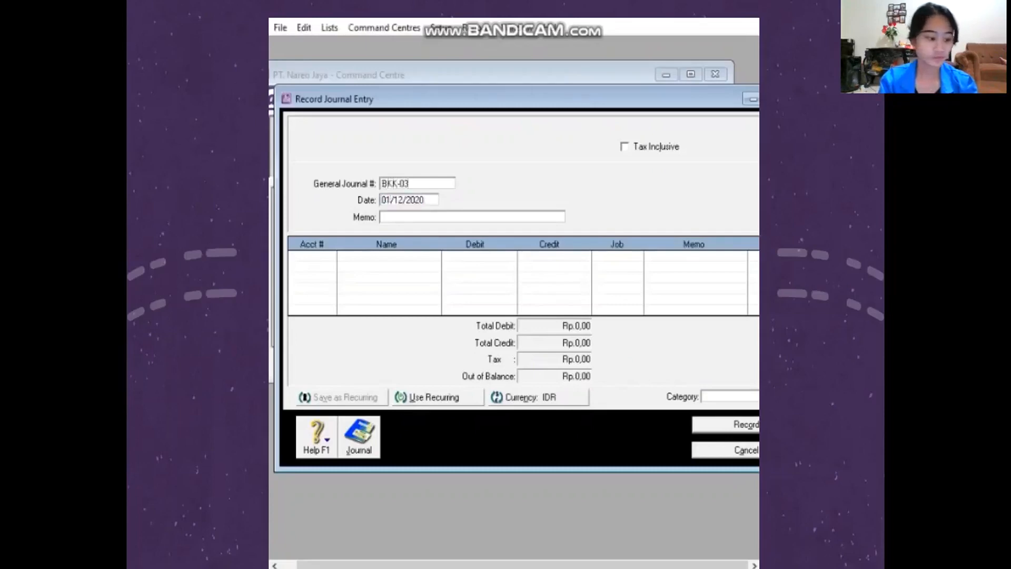
pyautogui.press('Delete')
pyautogui.press('Delete')
pyautogui.write('20')
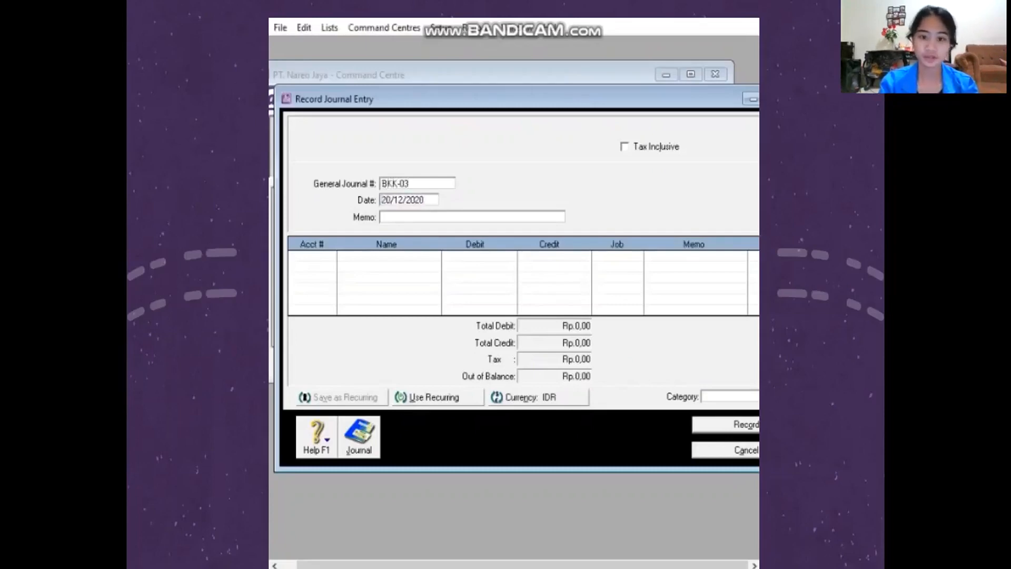
pyautogui.click(383, 217)
pyautogui.write('P')
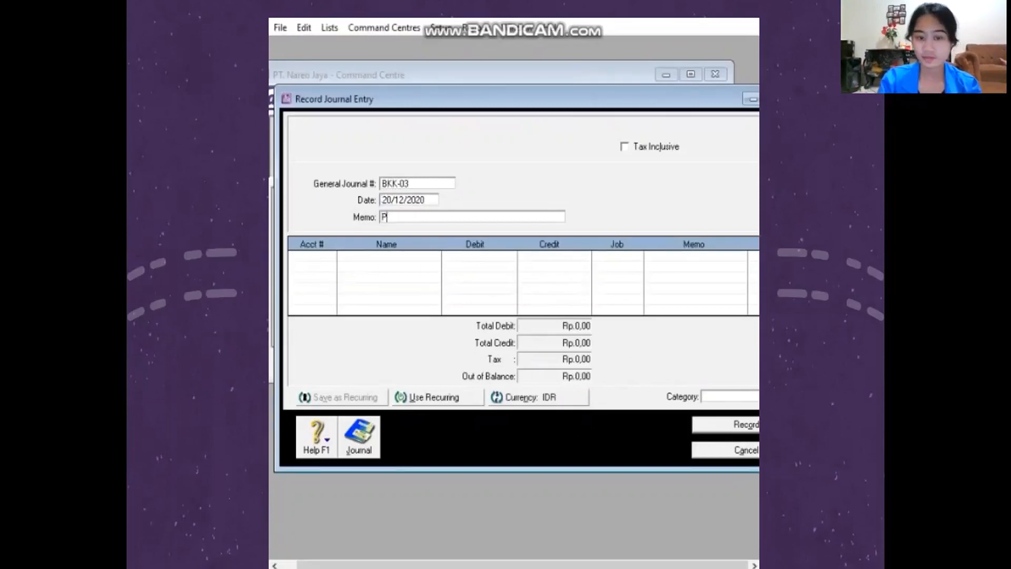
pyautogui.write('embayaran ')
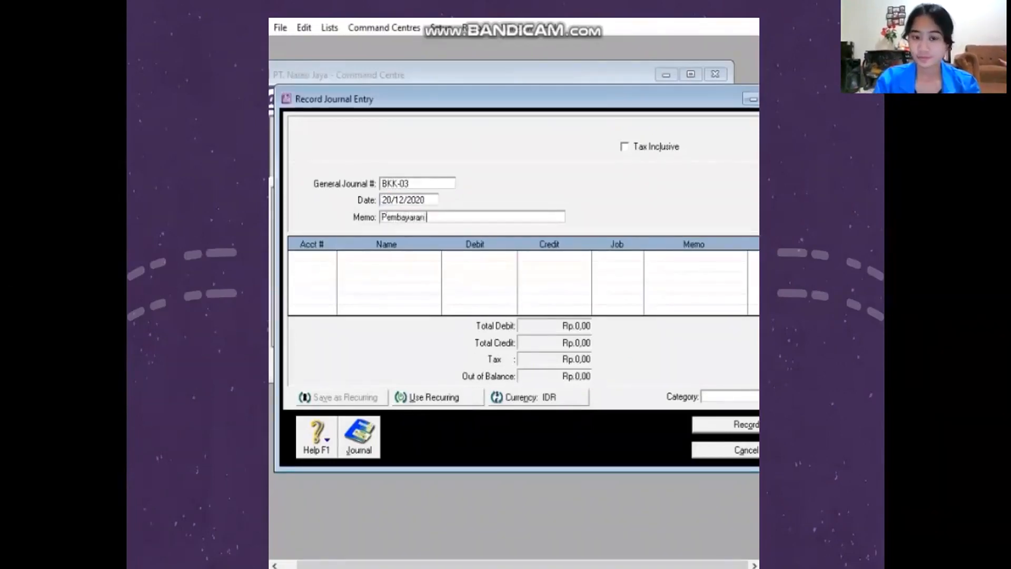
pyautogui.write('Ist')
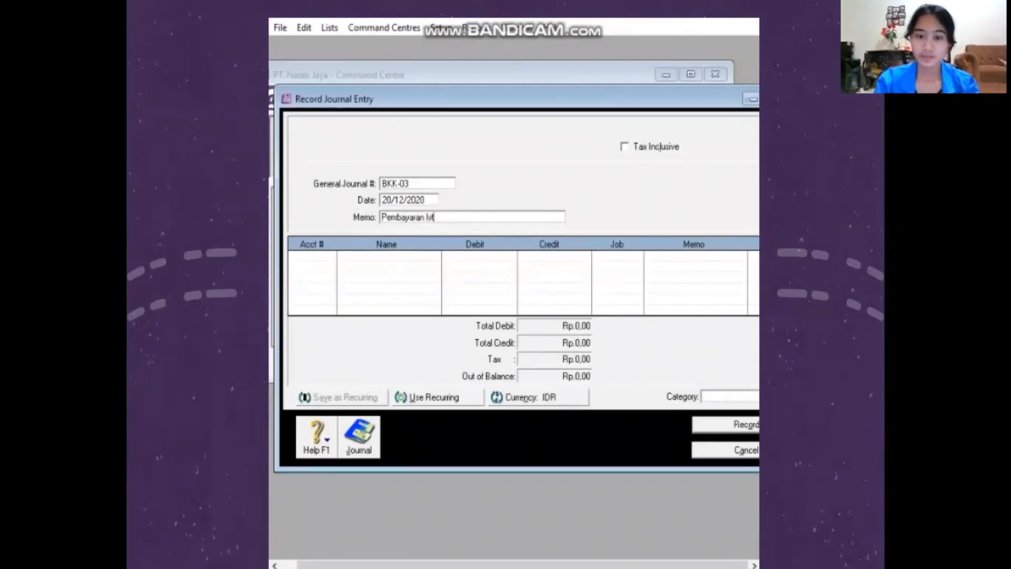
pyautogui.press('BackSpace')
pyautogui.press('BackSpace')
pyautogui.write('istrik')
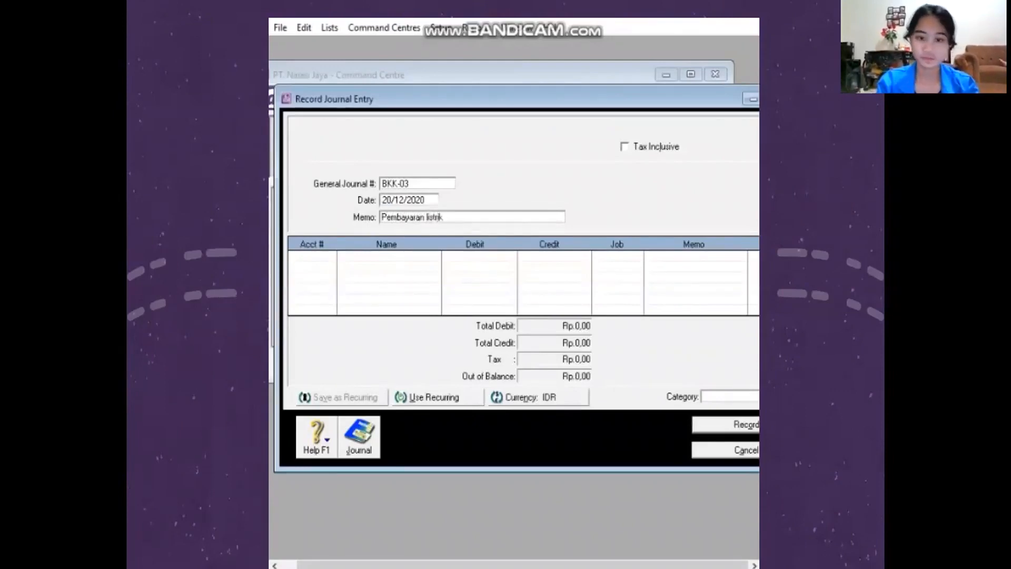
pyautogui.press('Tab')
pyautogui.press('Tab')
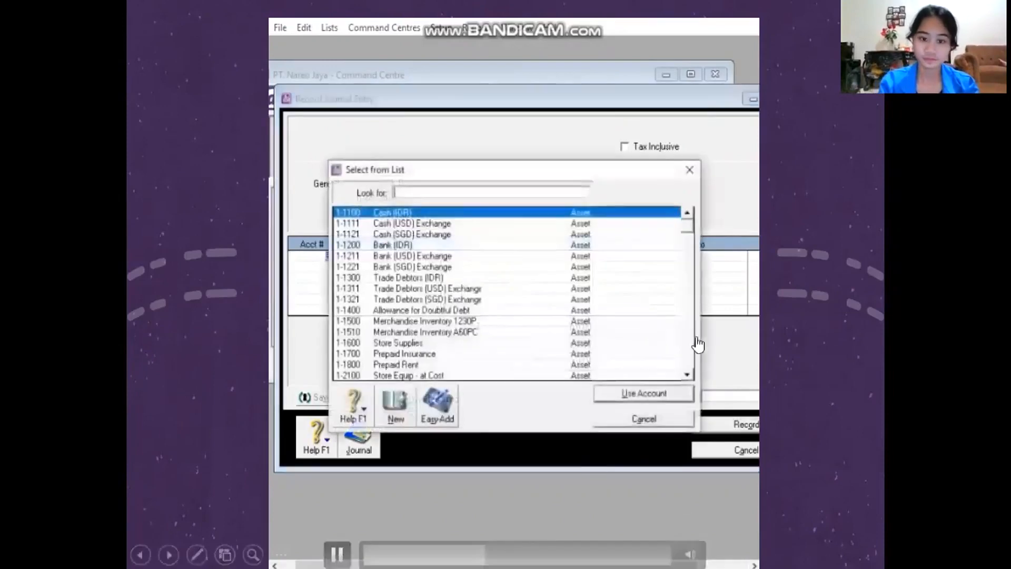
pyautogui.click(520, 551)
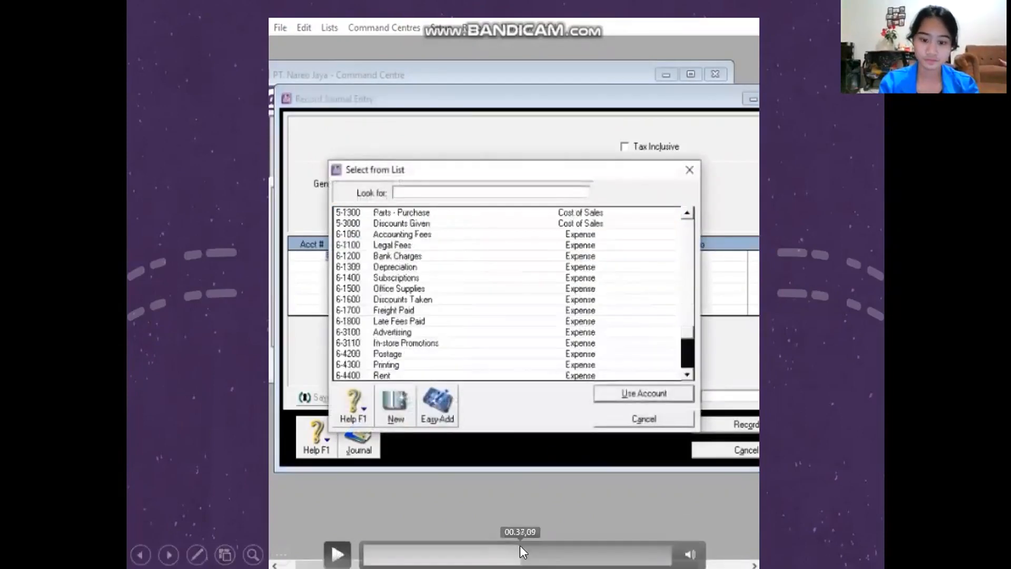
pyautogui.click(520, 551)
pyautogui.click(549, 551)
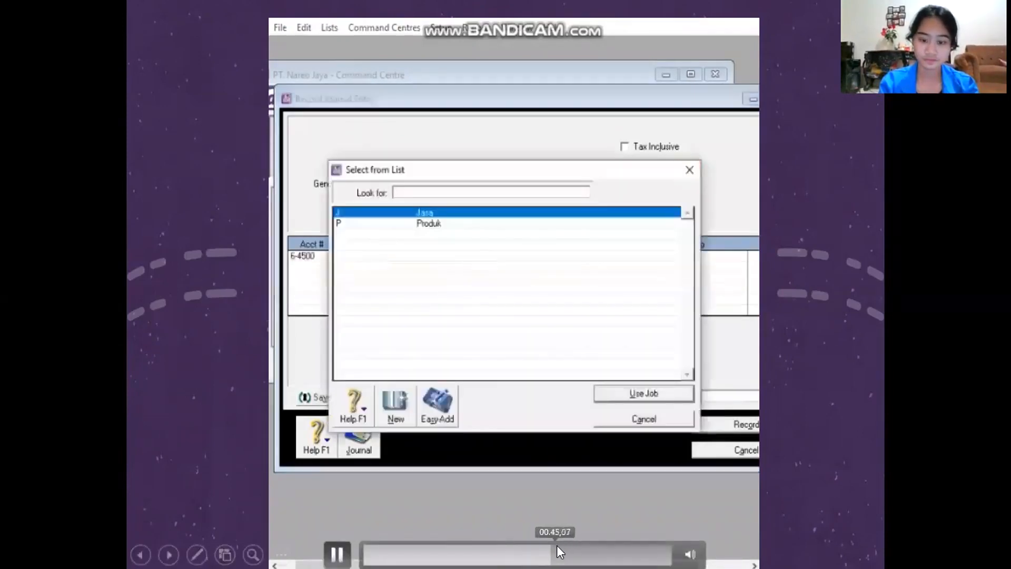
pyautogui.click(558, 551)
pyautogui.click(586, 551)
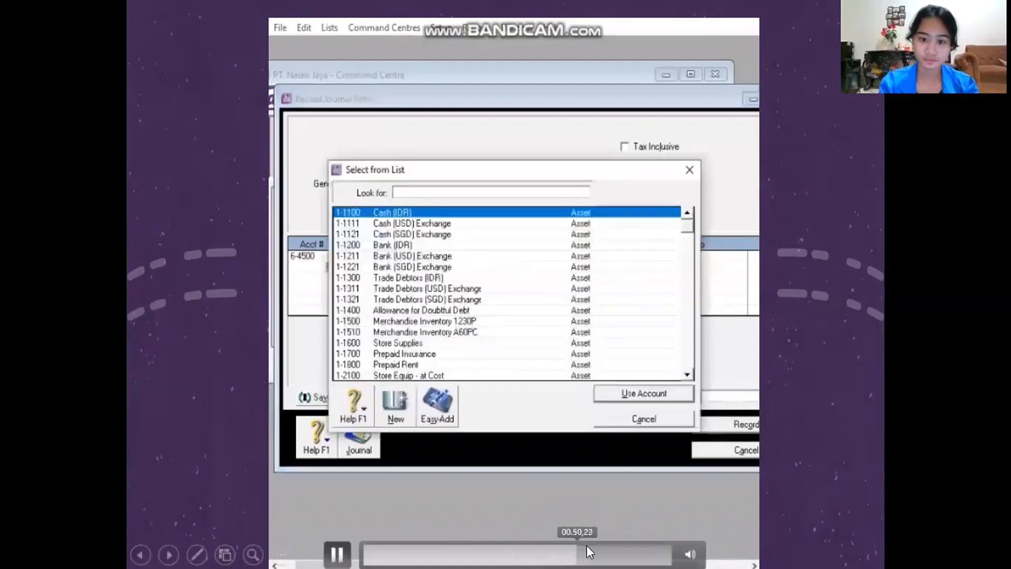
pyautogui.click(611, 551)
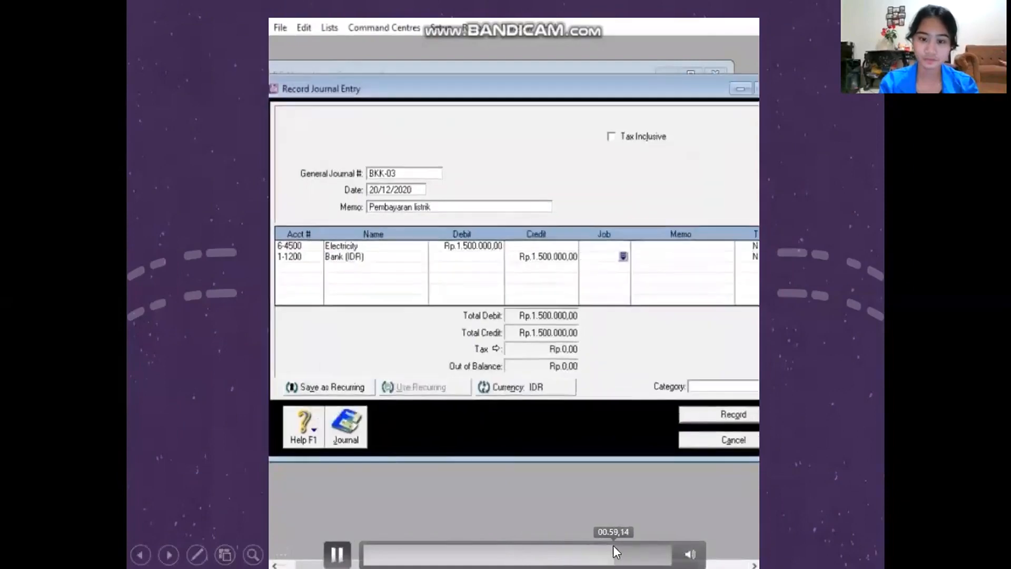
pyautogui.click(636, 551)
pyautogui.click(638, 552)
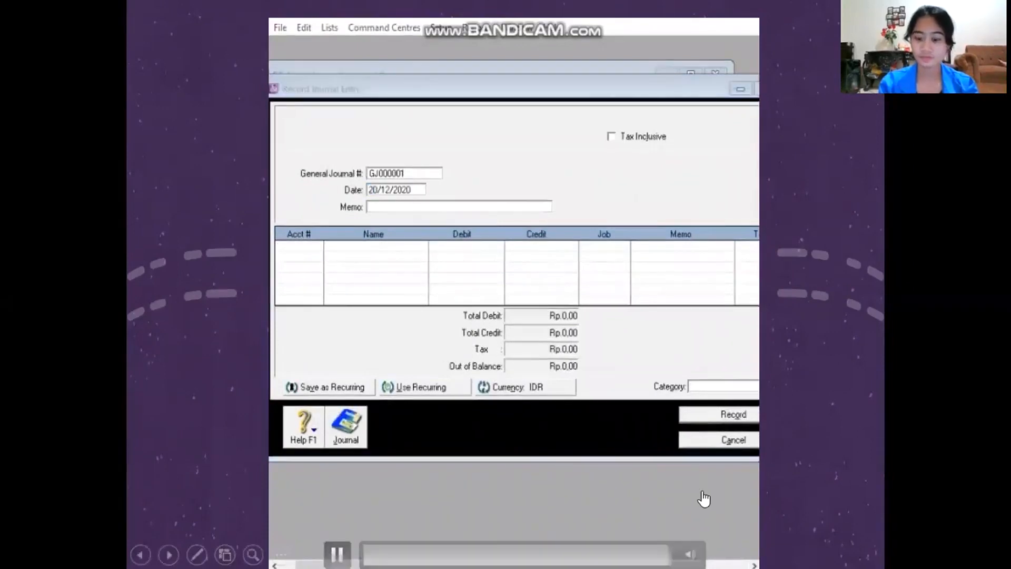
pyautogui.press('Right')
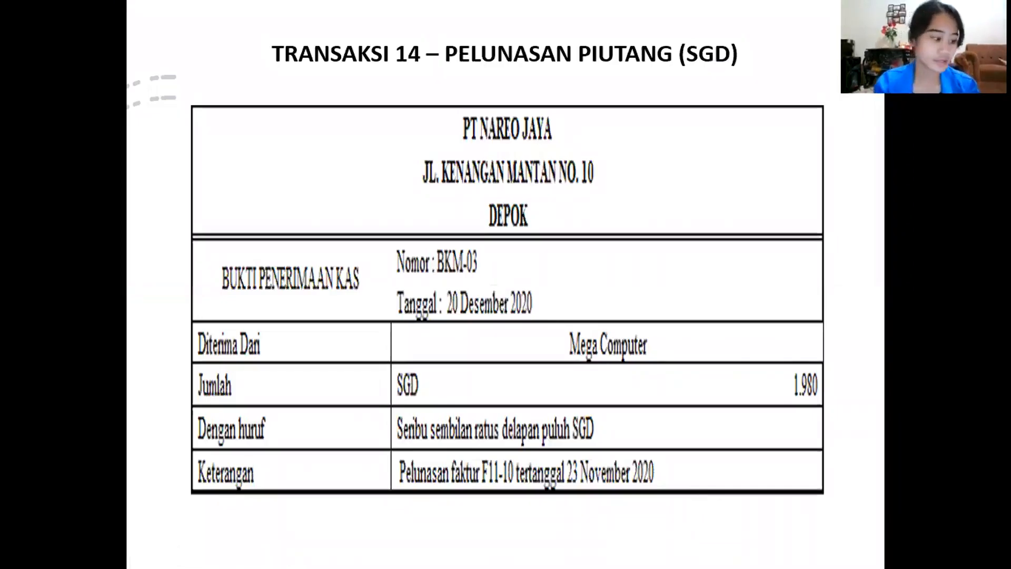
pyautogui.press('Right')
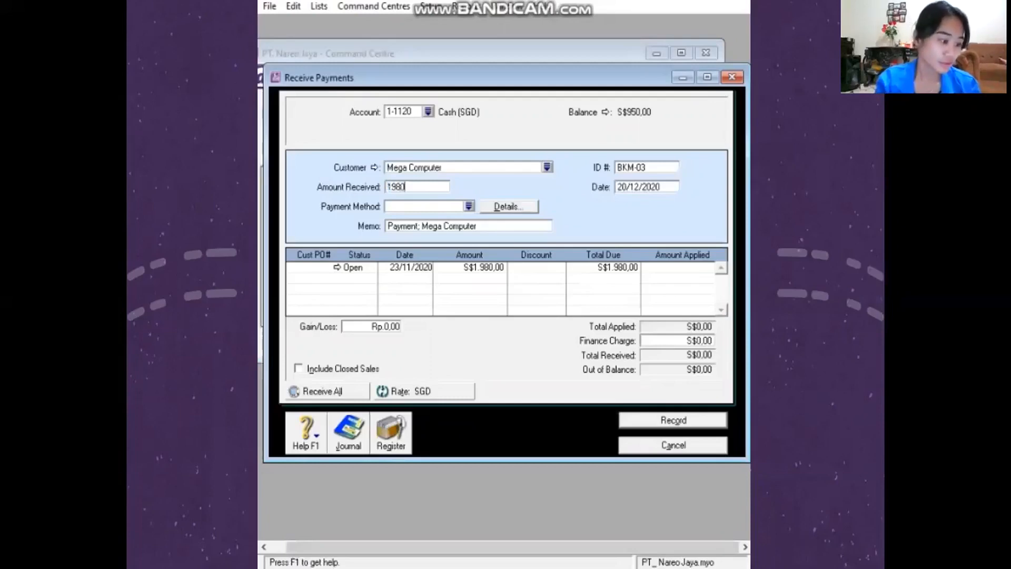
# Apply Mega Computer's S$1.980,00 payment in full to the open invoice of 23/11/2020 and record the receipt
pyautogui.press('Tab')
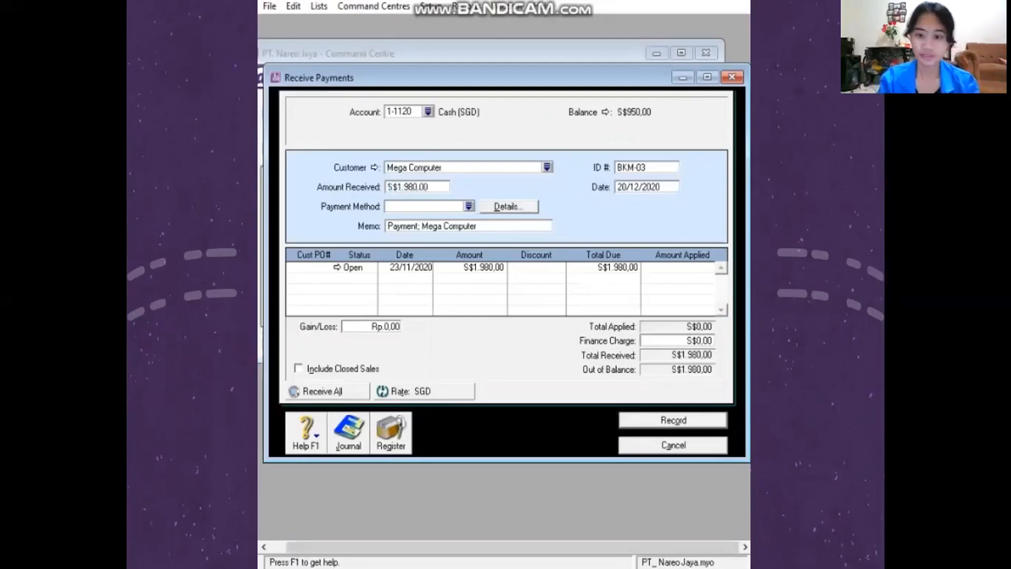
pyautogui.click(638, 186)
pyautogui.press('Tab')
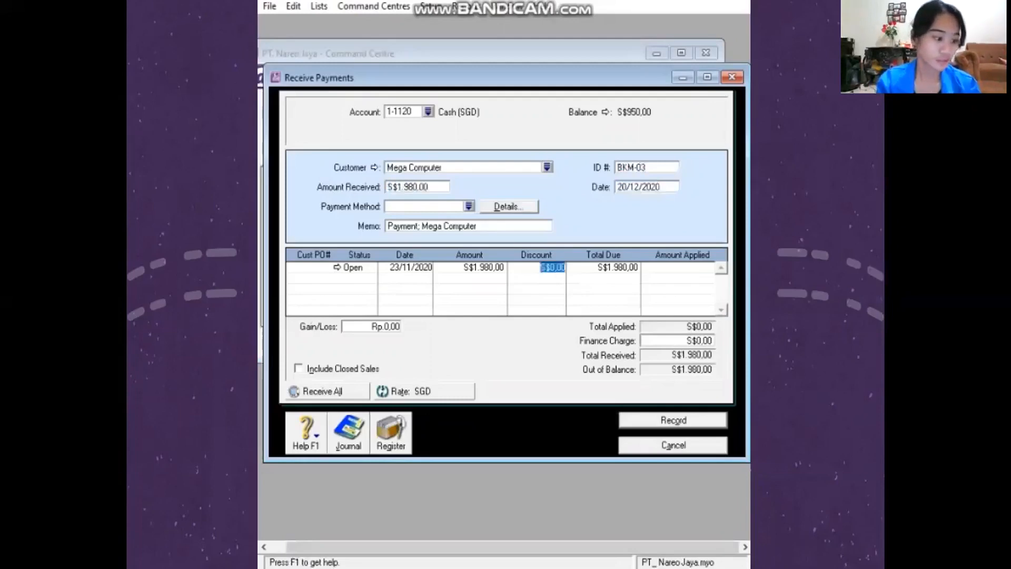
pyautogui.press('Tab')
pyautogui.press('Tab')
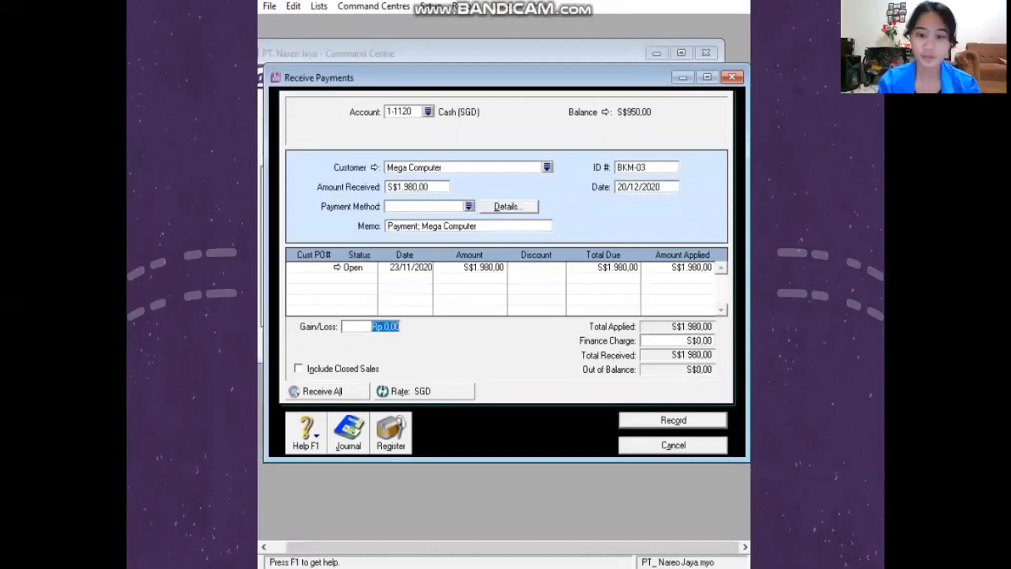
pyautogui.press('Return')
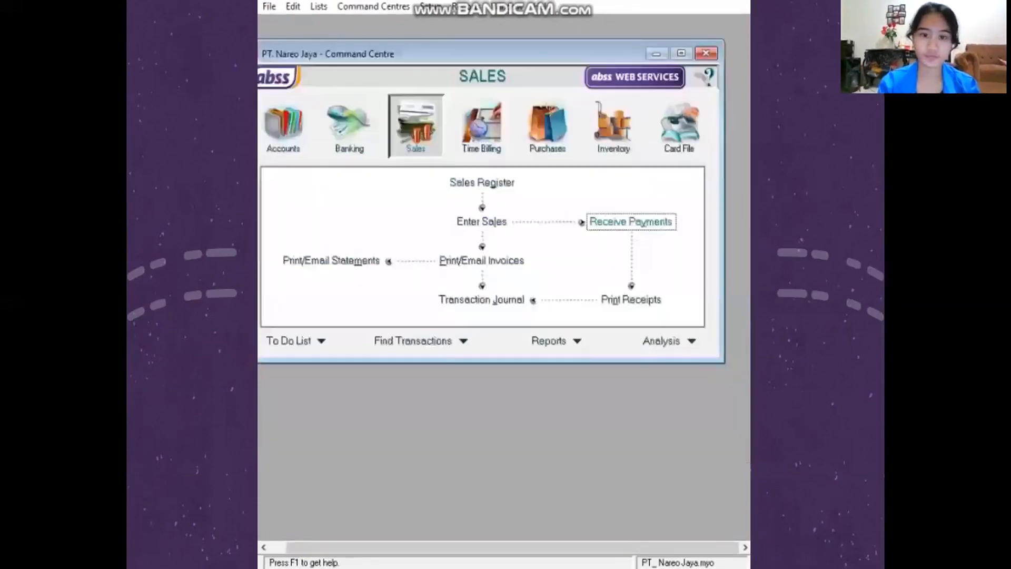
# Start a new sales invoice for customer Prima Computer
pyautogui.hotkey('alt', 'Tab')
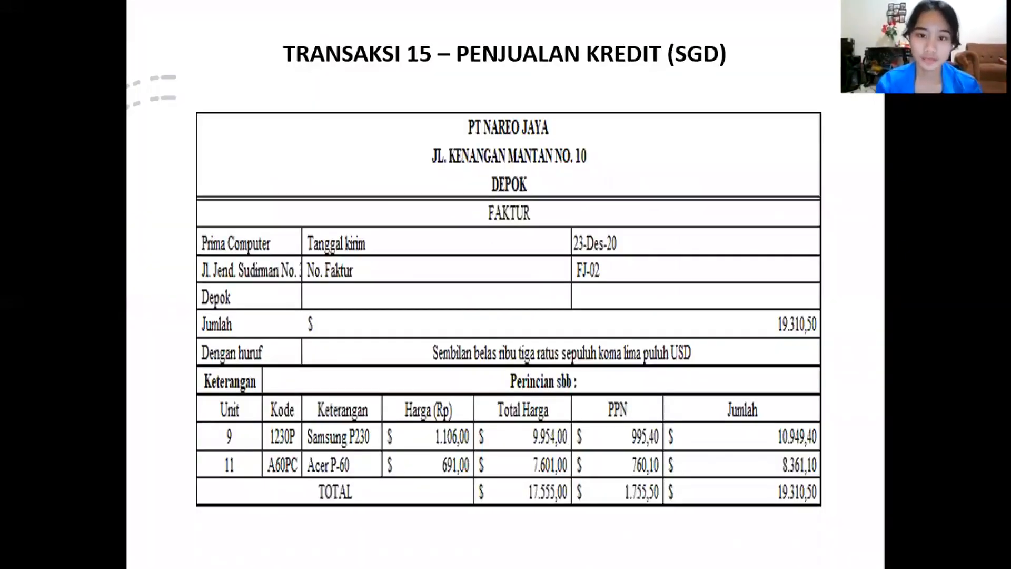
pyautogui.hotkey('alt', 'Tab')
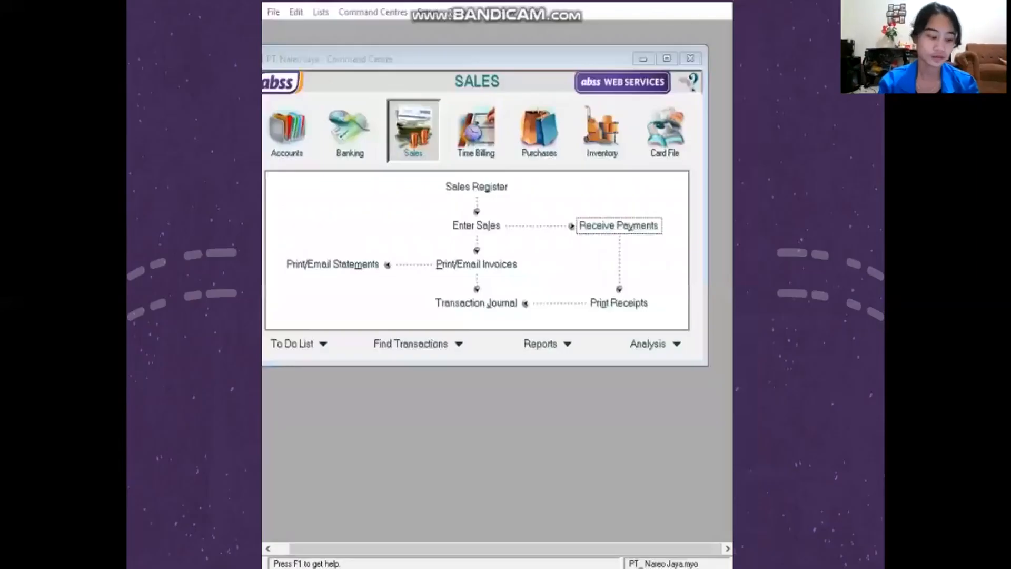
pyautogui.click(476, 225)
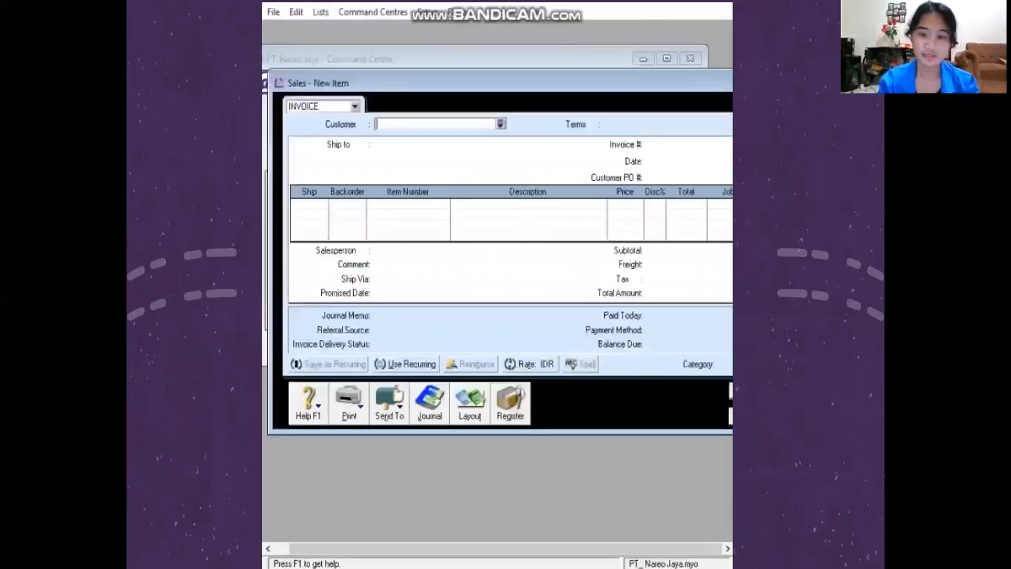
pyautogui.write('Mega Computer')
pyautogui.click(365, 217)
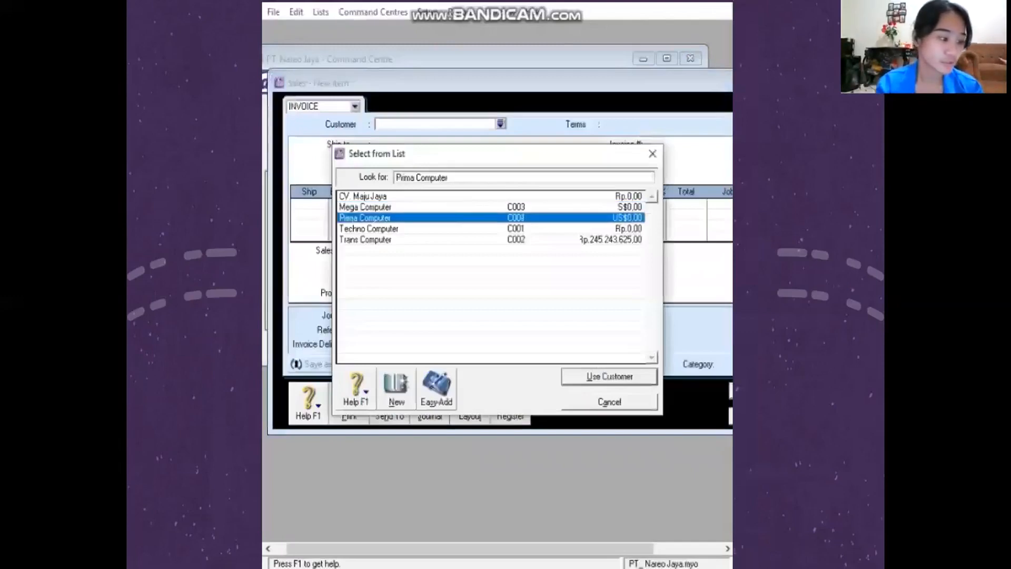
pyautogui.press('Return')
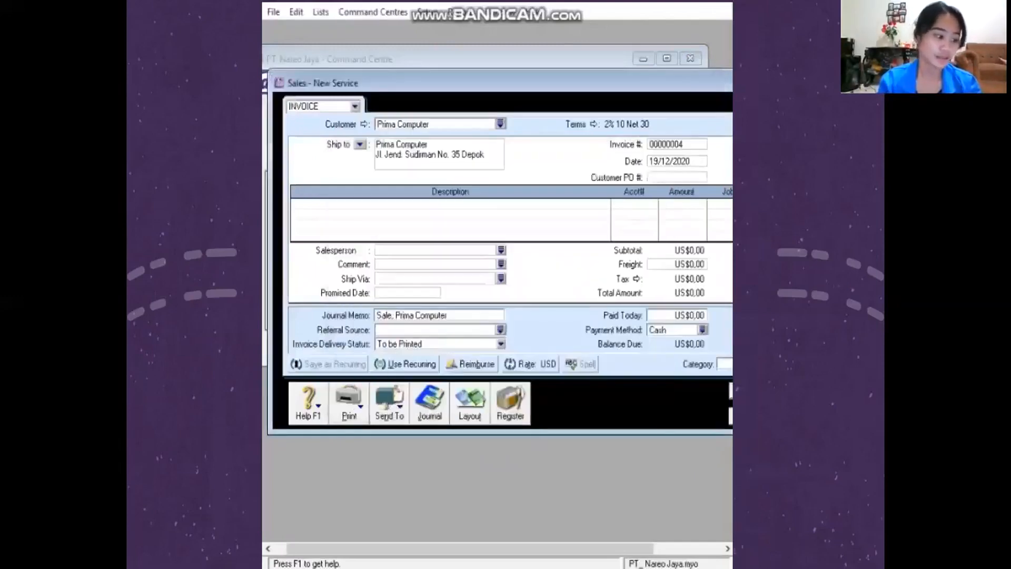
# Set the Prima Computer invoice's number to FJ-02 and its date to 23/12/2020
pyautogui.click(676, 143)
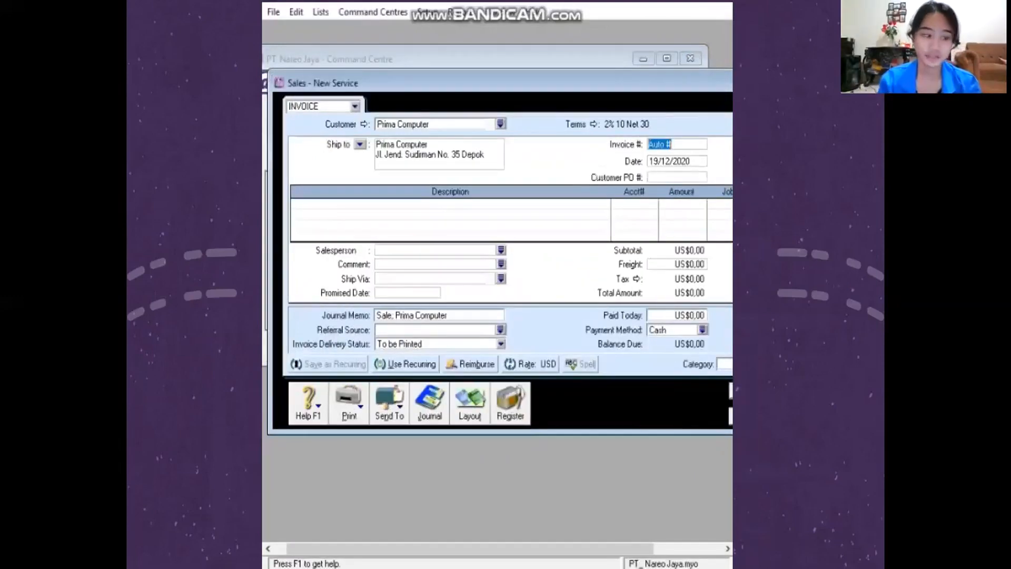
pyautogui.write('FJ-0')
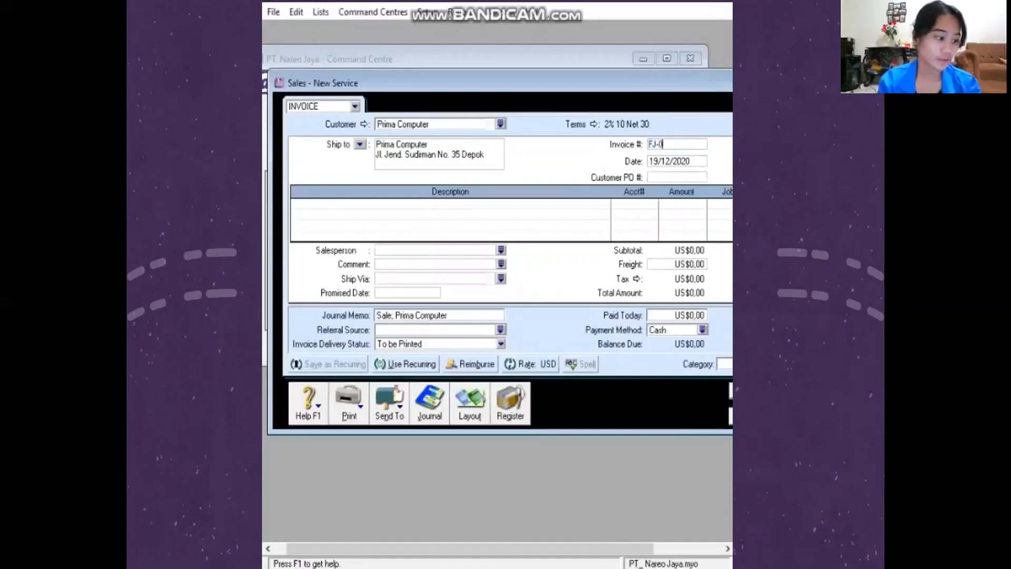
pyautogui.write('2')
pyautogui.press('Tab')
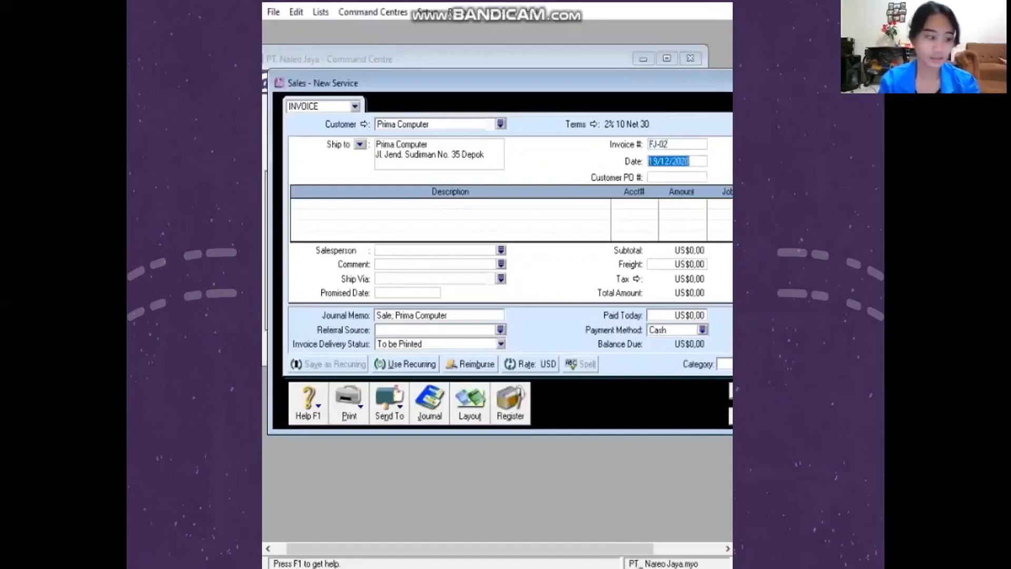
pyautogui.click(654, 161)
pyautogui.press('BackSpace')
pyautogui.press('BackSpace')
pyautogui.write('2')
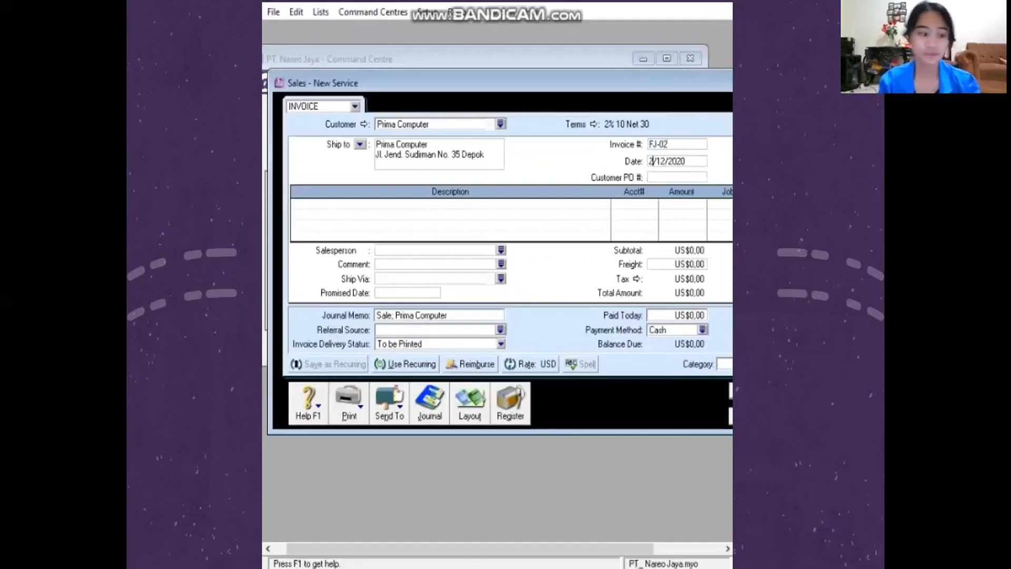
pyautogui.write('3')
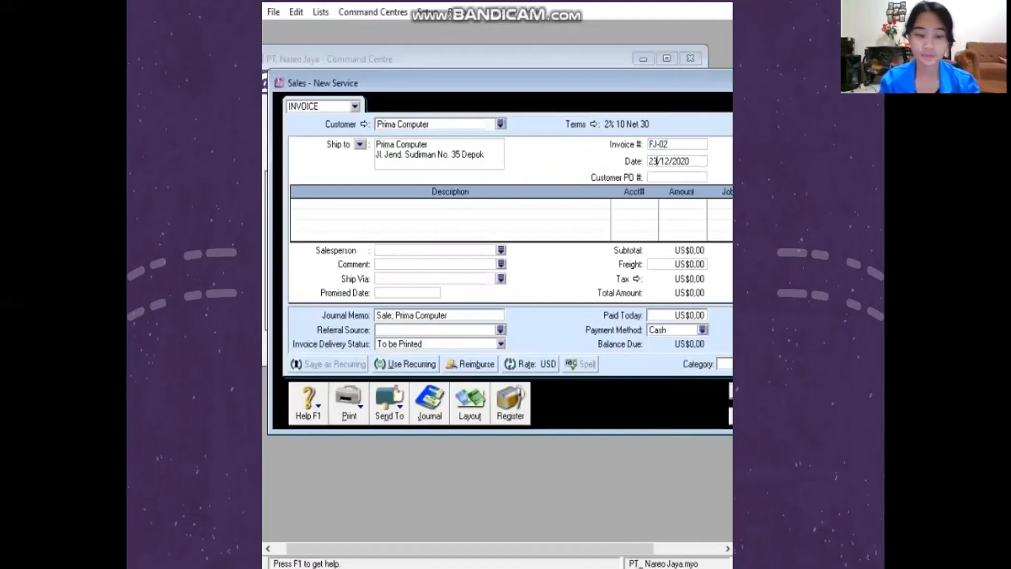
# Switch the invoice to the Item layout and add a line for 9 units of item 1230P (Samsung P-230) with job P
pyautogui.click(470, 403)
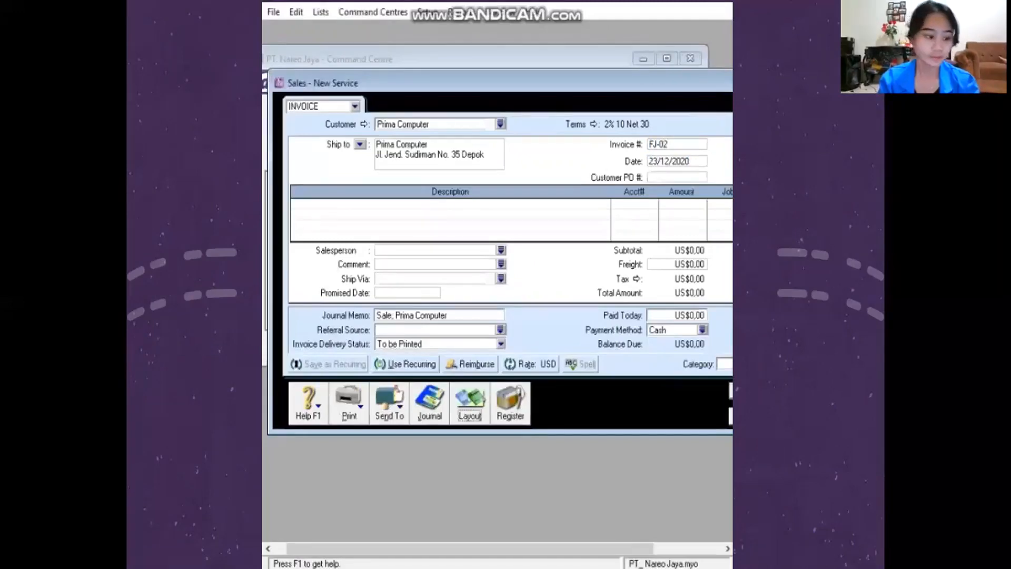
pyautogui.press('Return')
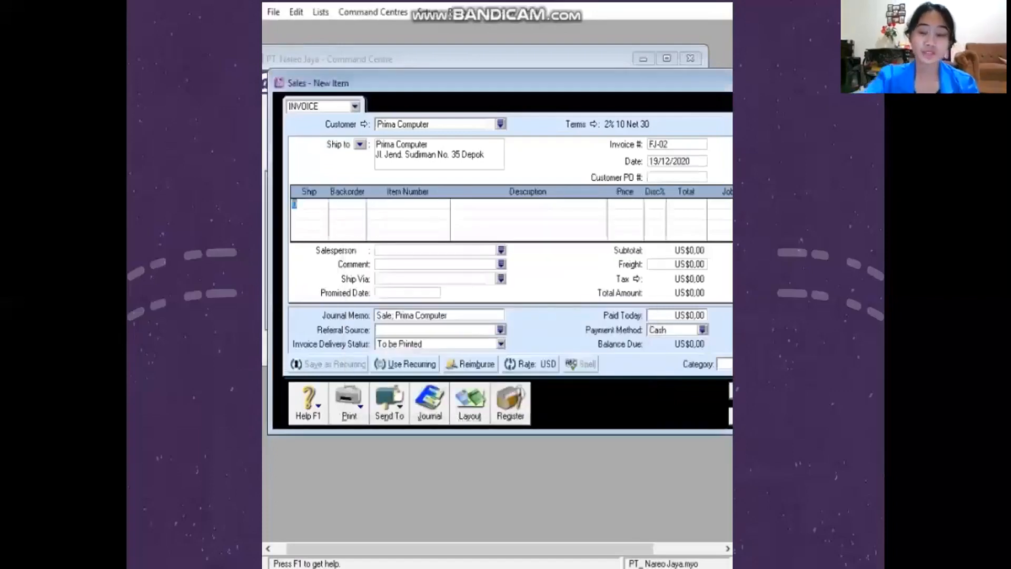
pyautogui.write('9')
pyautogui.click(408, 203)
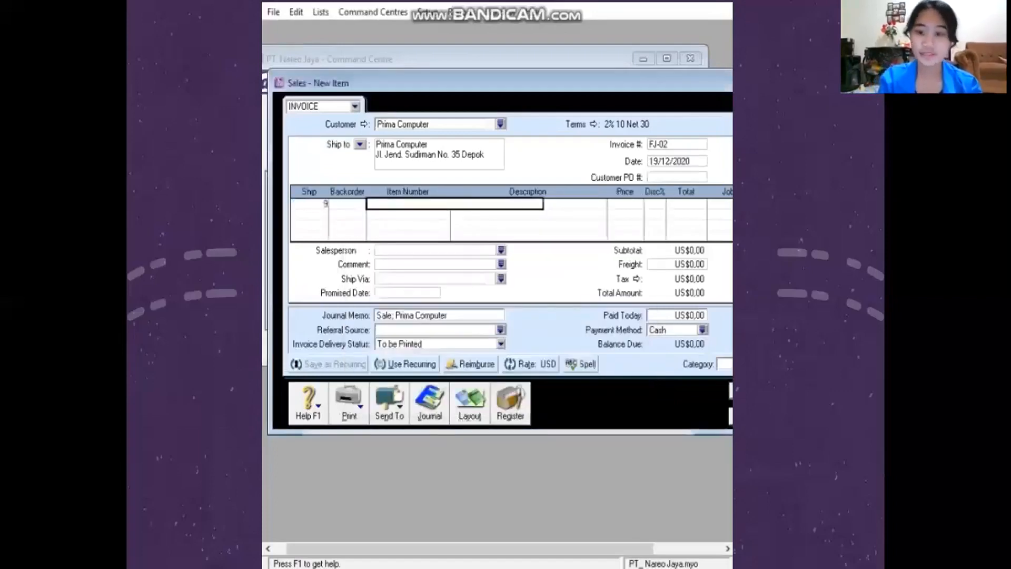
pyautogui.press('Tab')
pyautogui.press('Return')
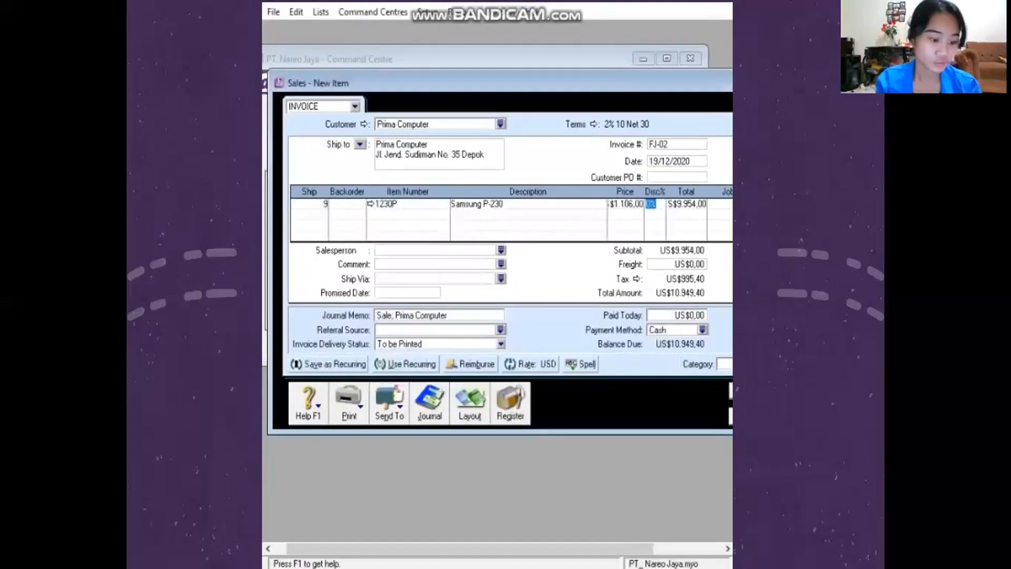
pyautogui.press('Tab')
pyautogui.press('Tab')
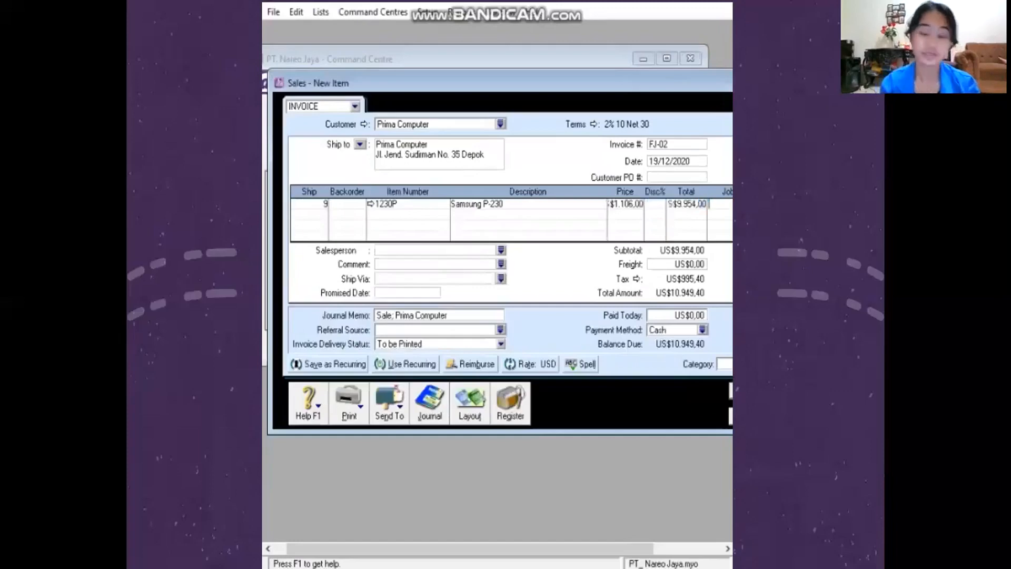
pyautogui.write('P')
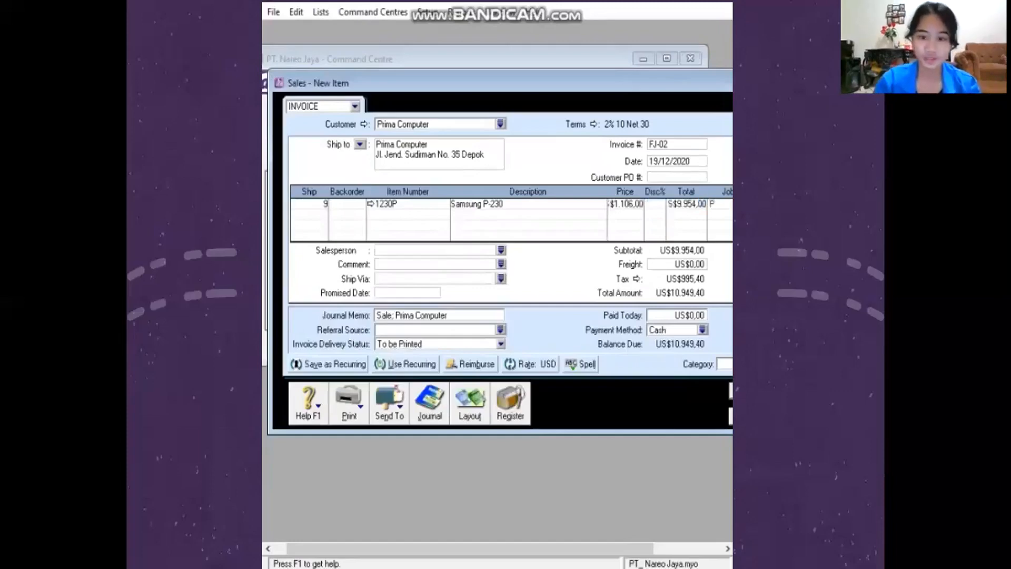
pyautogui.press('Tab')
pyautogui.press('Tab')
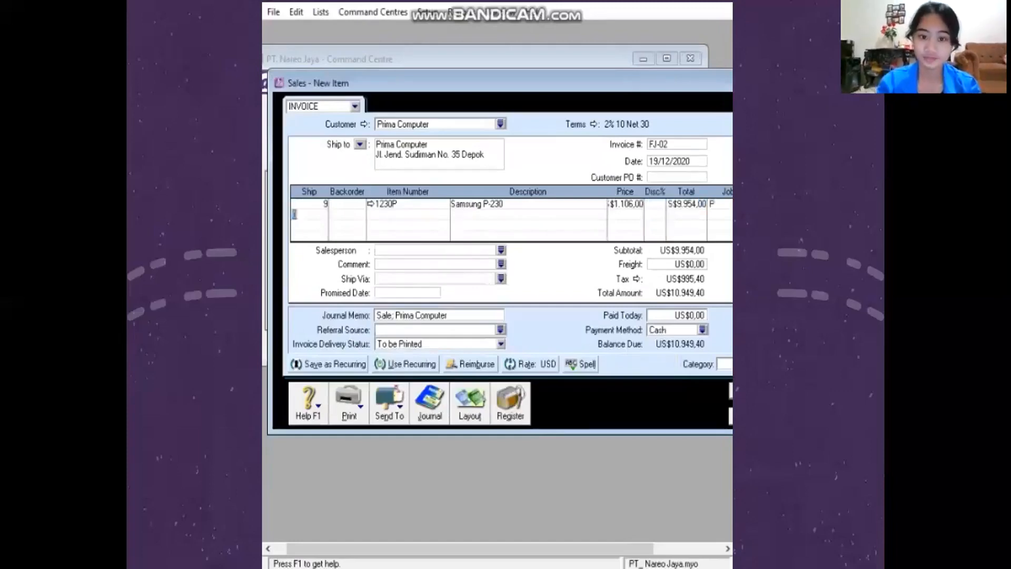
# Add a second line to the Prima Computer invoice for 11 units of item A60PC (Acer P-60) with job P
pyautogui.write('11')
pyautogui.press('Tab')
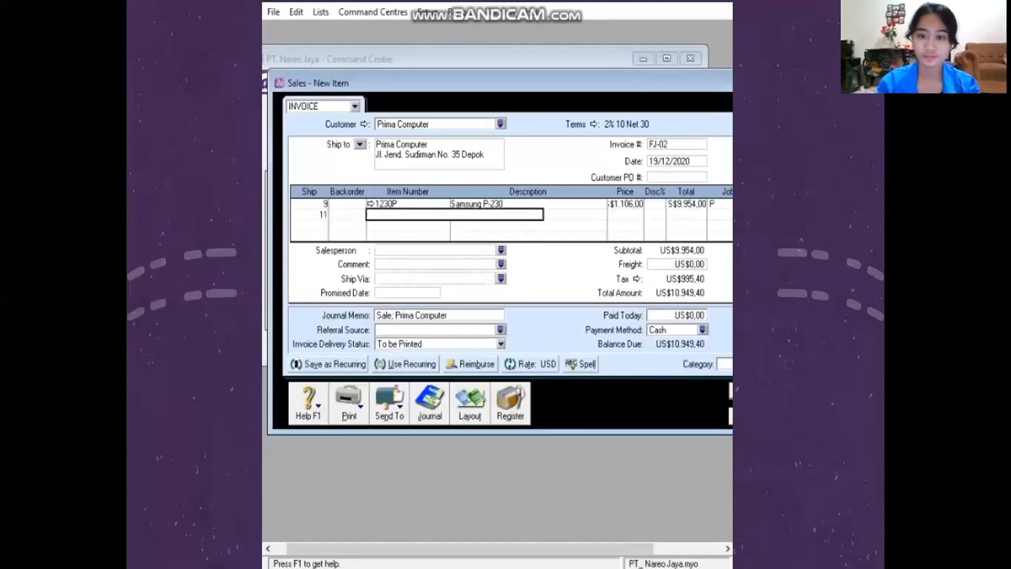
pyautogui.press('Tab')
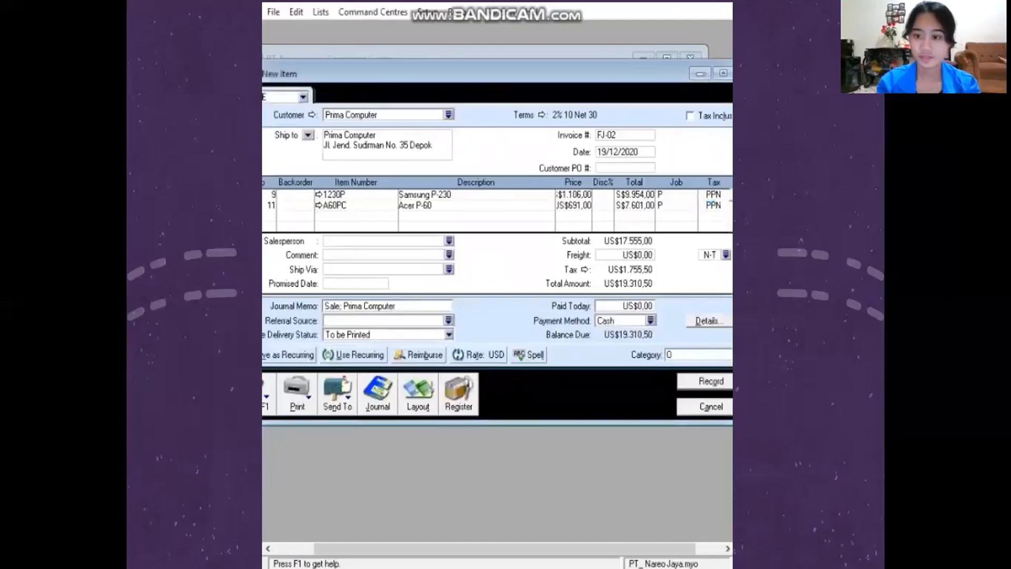
pyautogui.moveTo(637, 550)
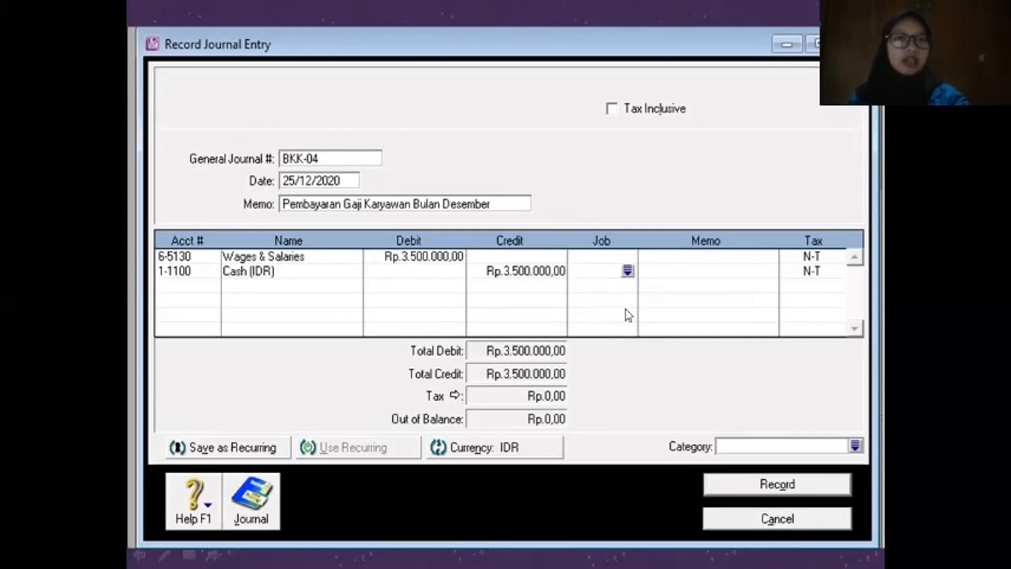
# Review the source vouchers for cash sale KN-02 and receipts BKM-04, BKM-05 and BKM-06 alongside the payment records in ABSS Premier
pyautogui.press('Right')
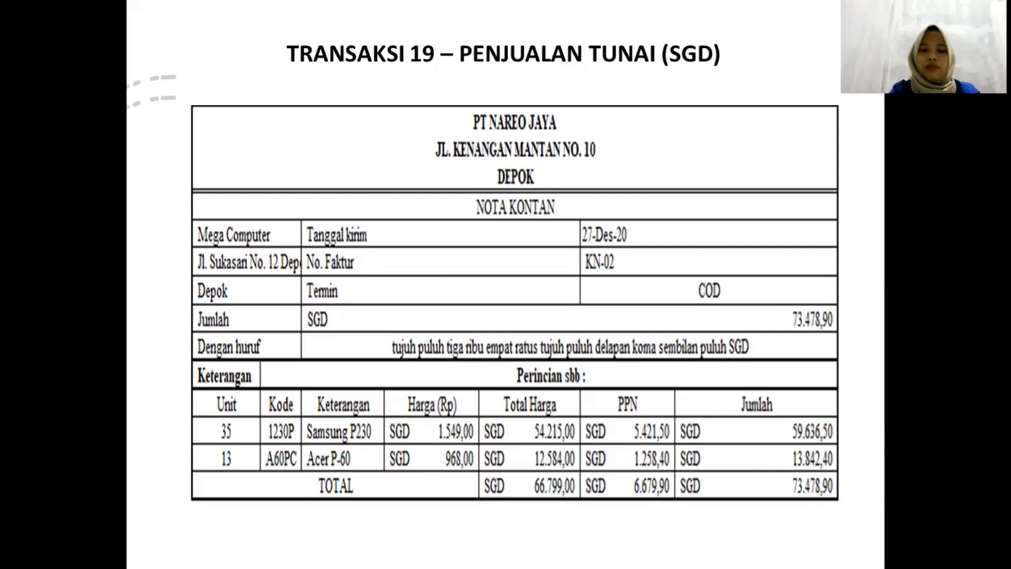
pyautogui.hotkey('alt', 'Tab')
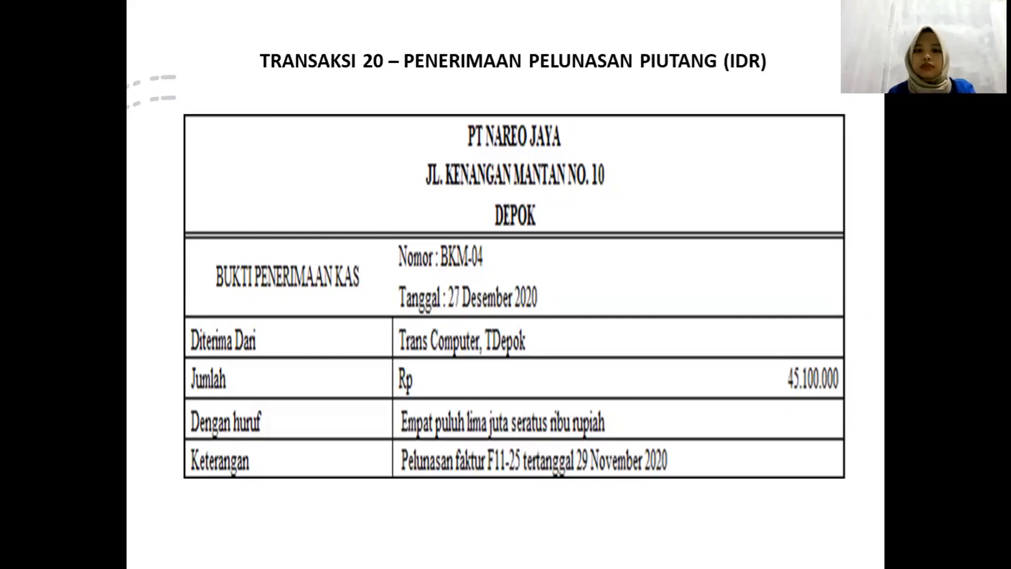
pyautogui.hotkey('alt', 'Tab')
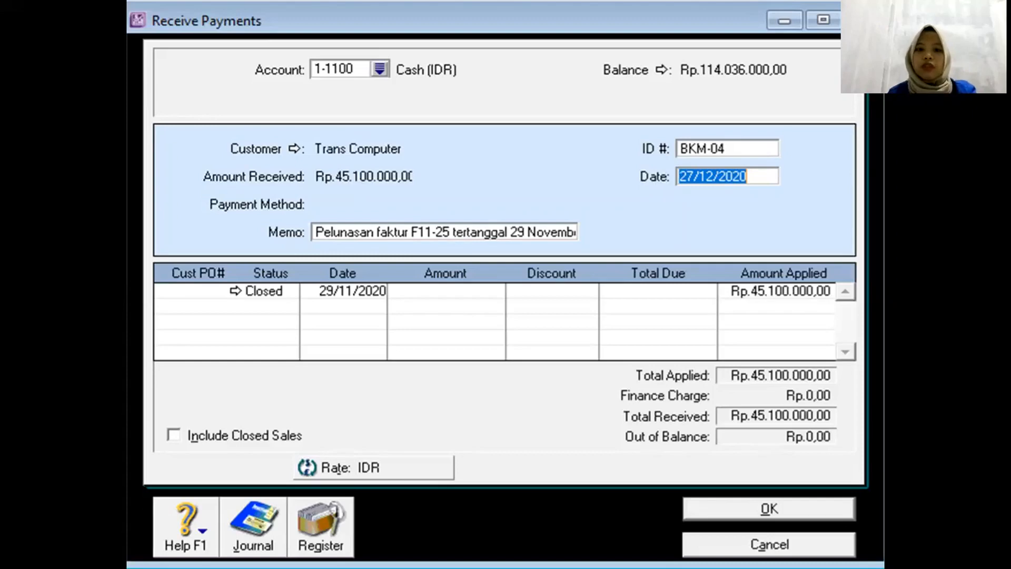
pyautogui.hotkey('alt', 'Tab')
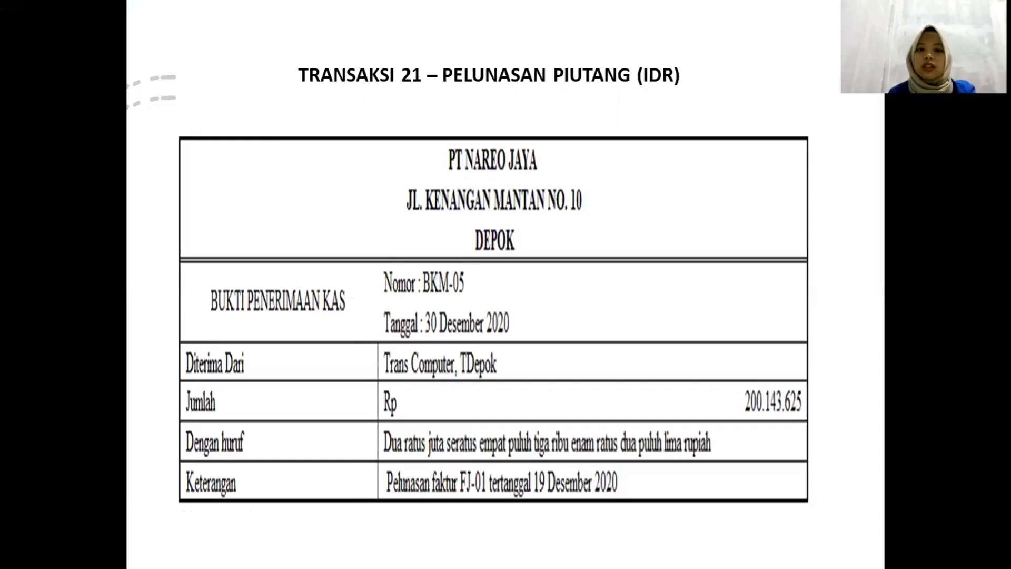
pyautogui.hotkey('alt', 'Tab')
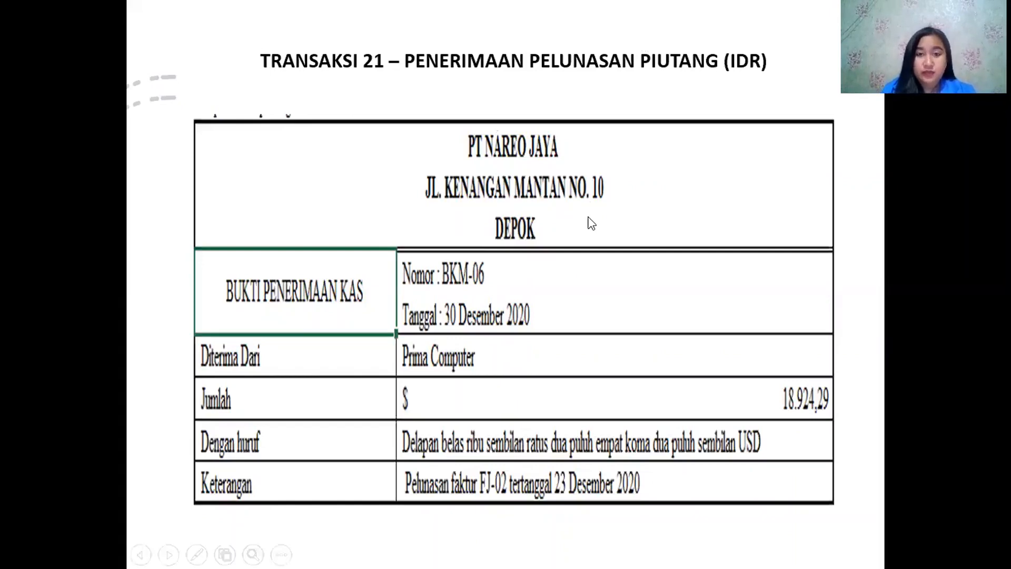
pyautogui.hotkey('alt', 'Tab')
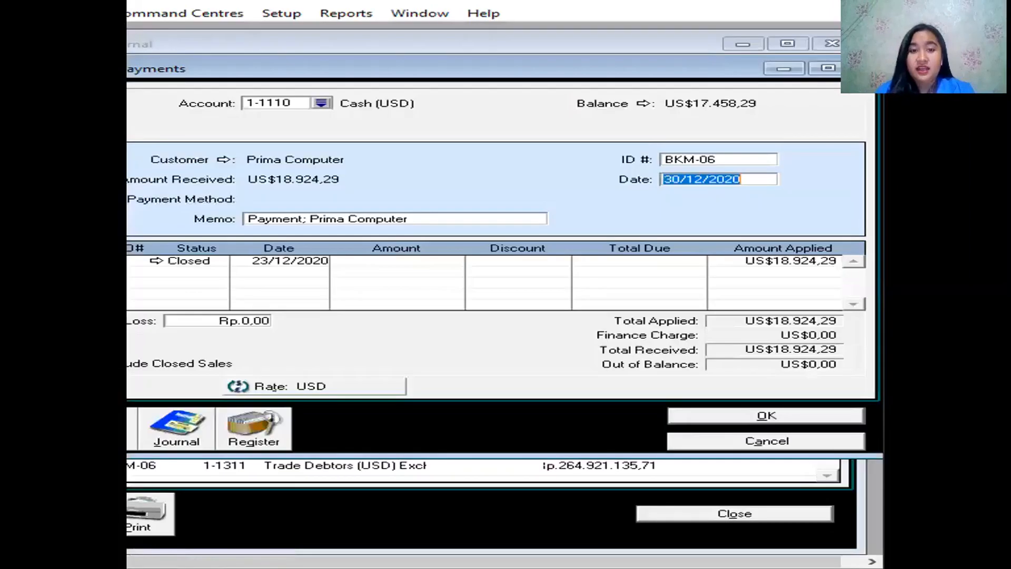